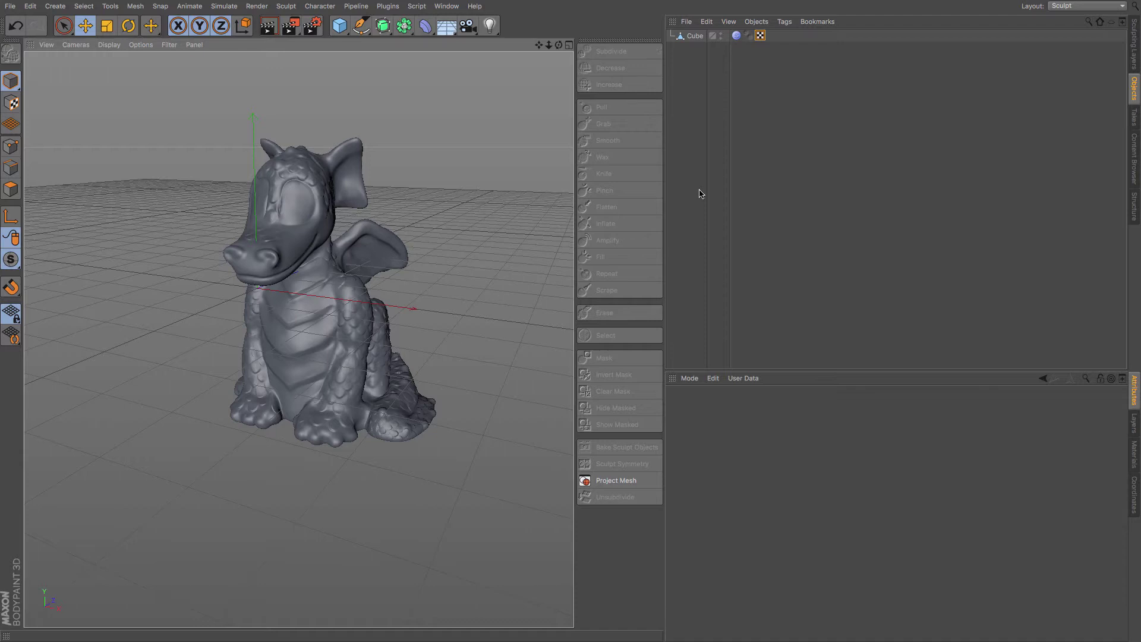
Pass through the BP - UV Edit layout, select the dragon, then switch to BP - 3D Paint.
click(1070, 6)
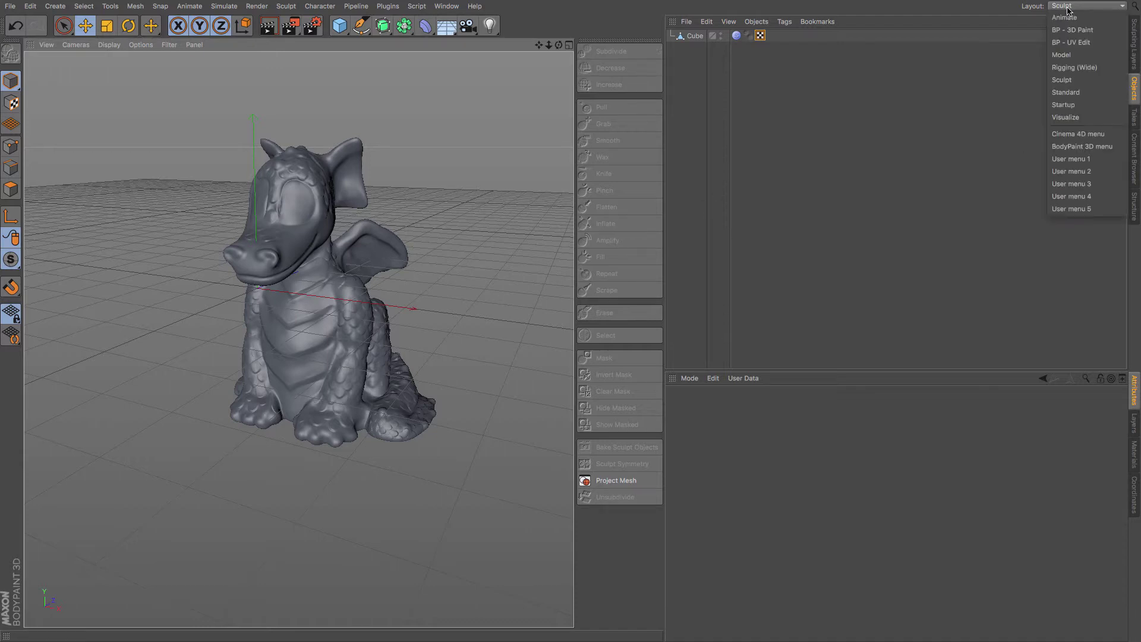
click(1078, 42)
click(263, 180)
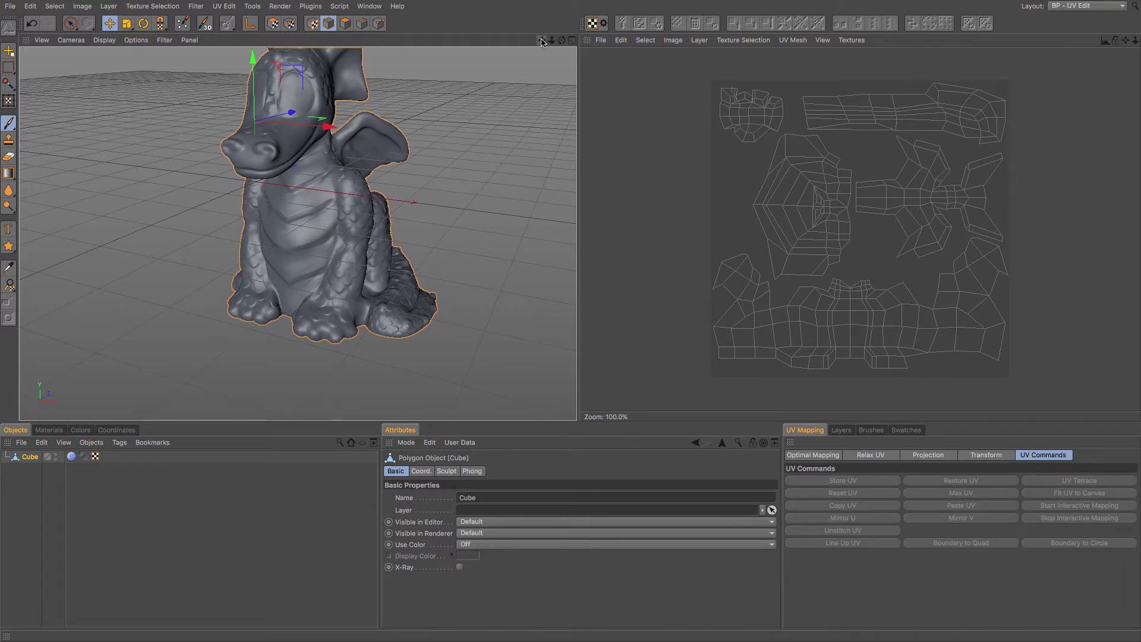
mouse_move(542, 42)
mouse_down()
mouse_move(579, 45)
mouse_move(542, 41)
mouse_up()
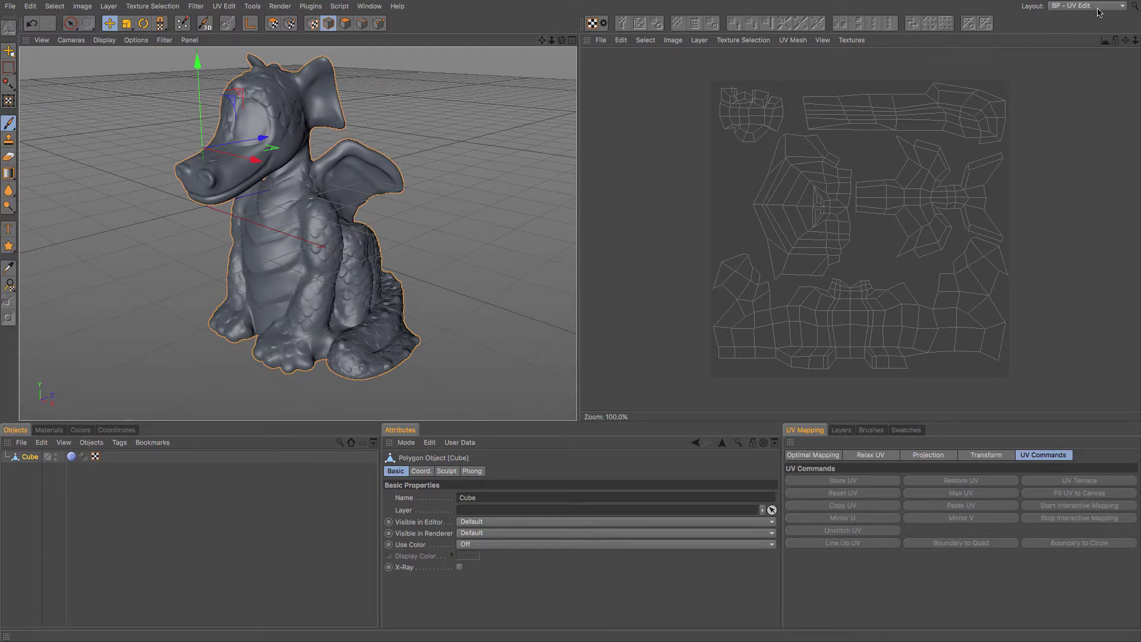
click(1098, 6)
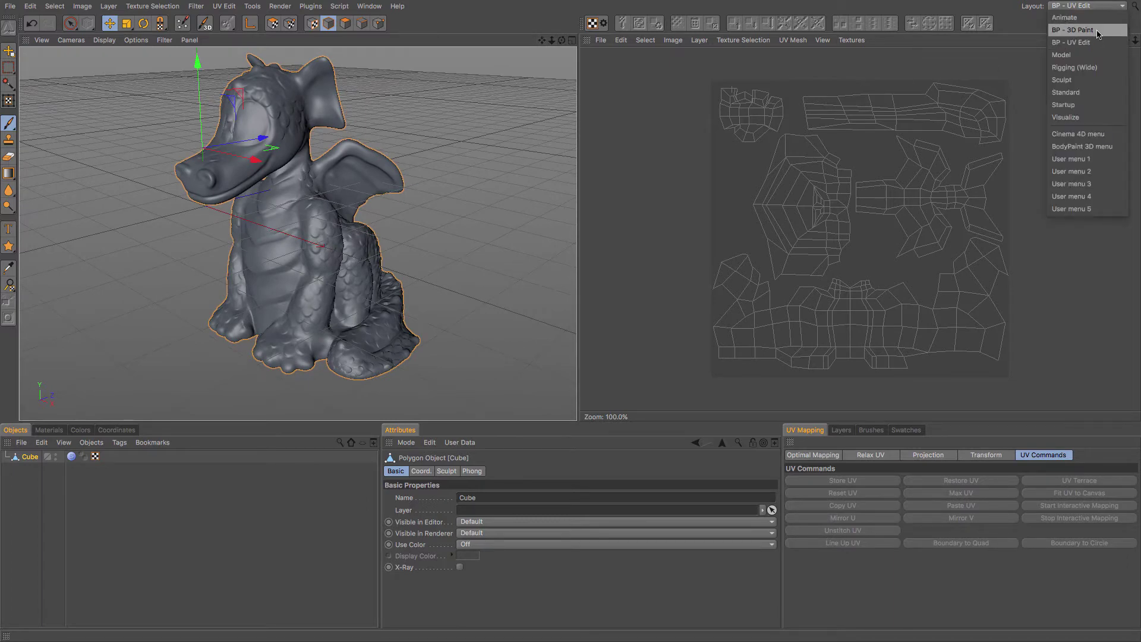
click(1074, 29)
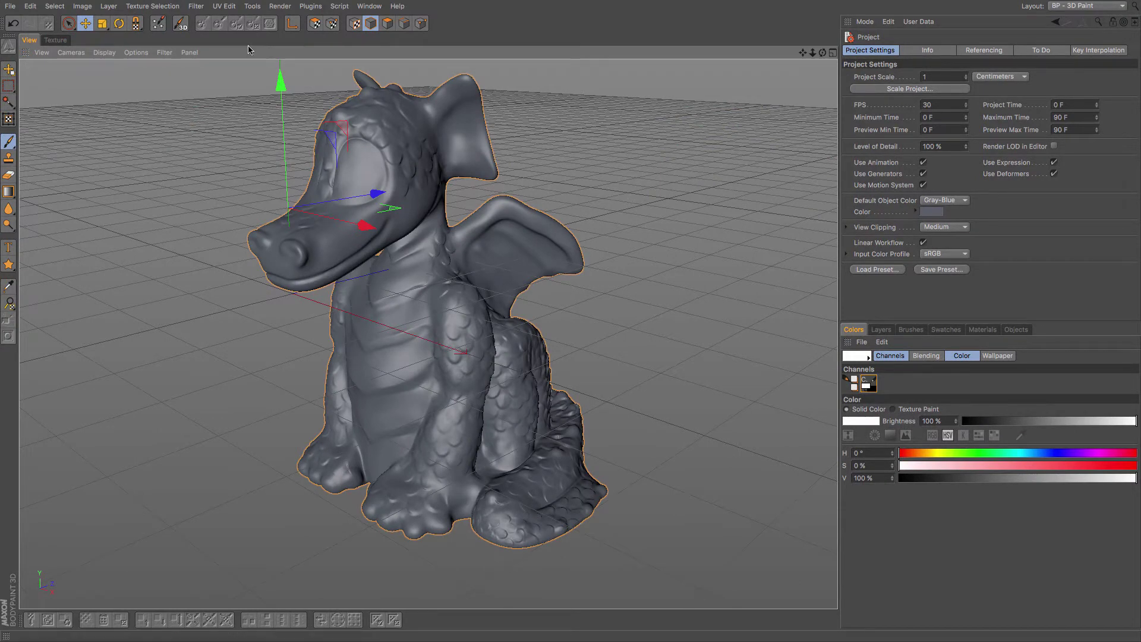
Run the Paint Setup Wizard, adding a Reflectance channel to the new 870x1020 material Mat.
click(158, 31)
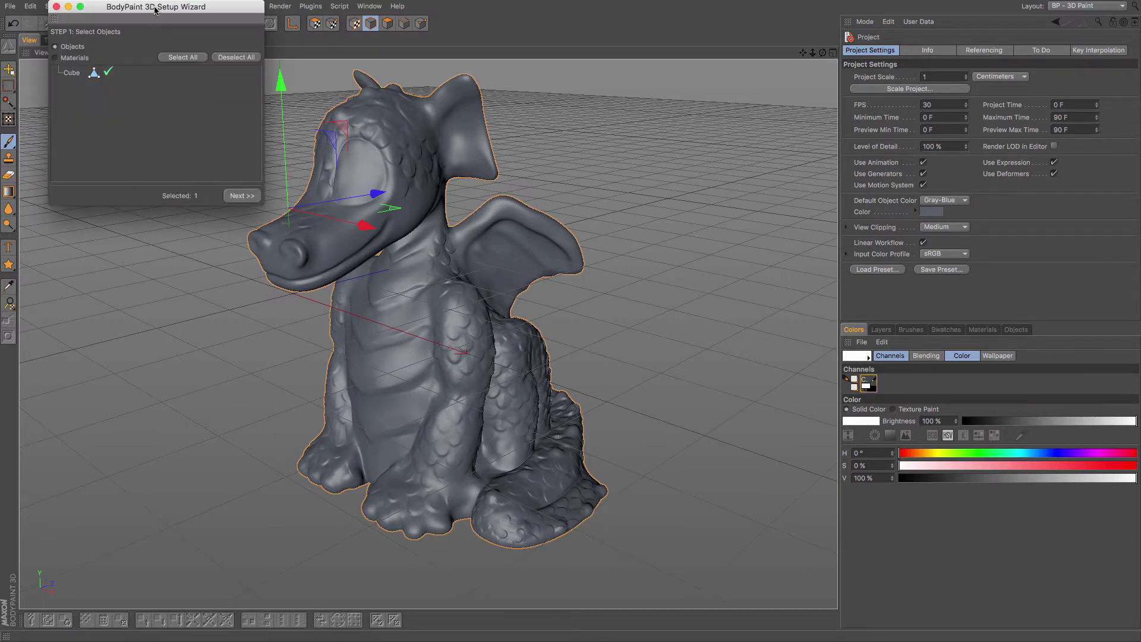
mouse_move(157, 10)
mouse_down()
mouse_move(253, 38)
mouse_move(678, 81)
mouse_up()
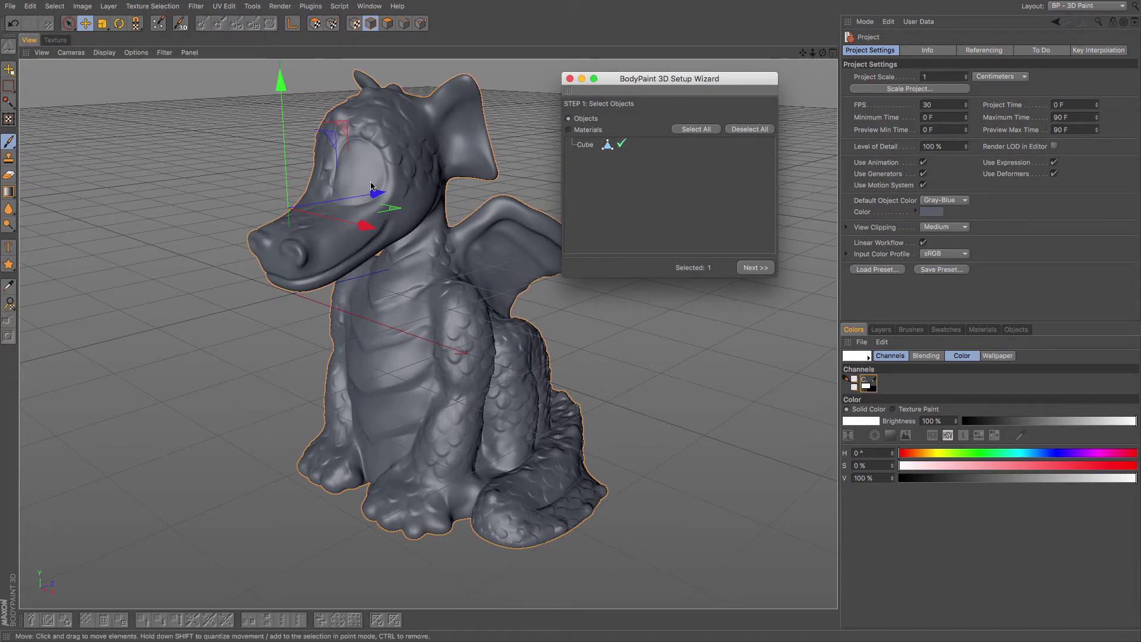
click(751, 268)
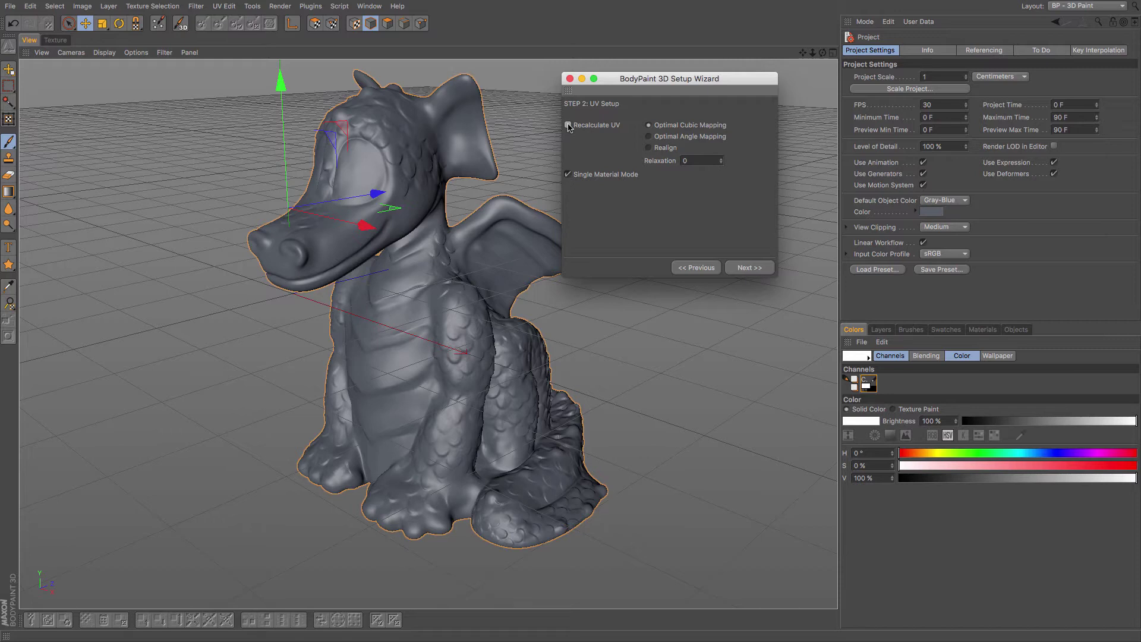
click(767, 274)
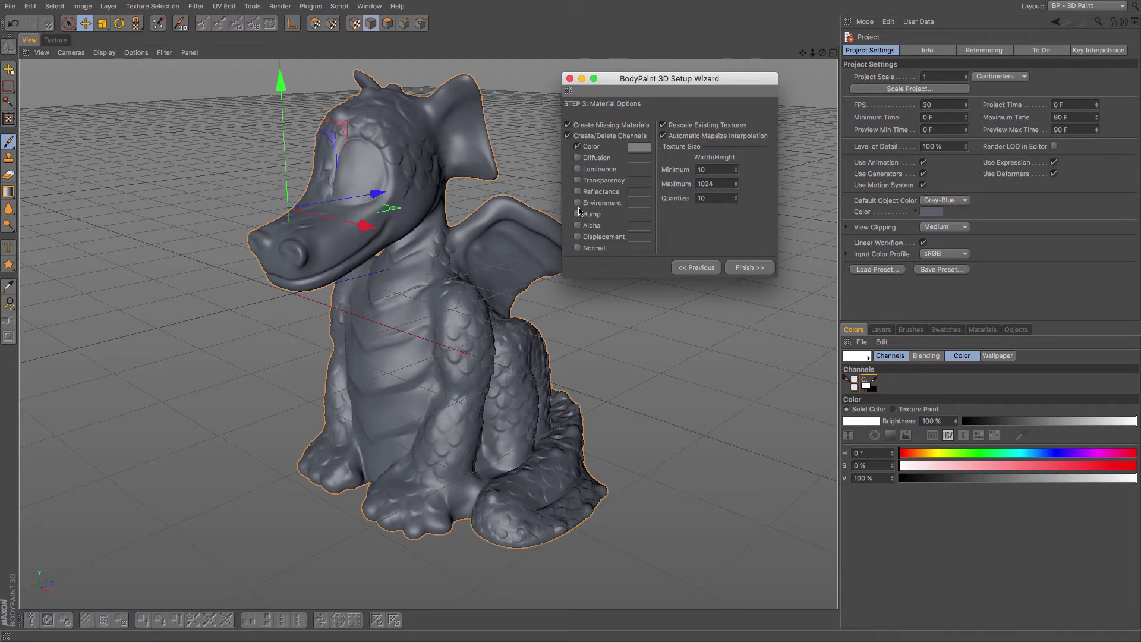
click(578, 192)
click(750, 268)
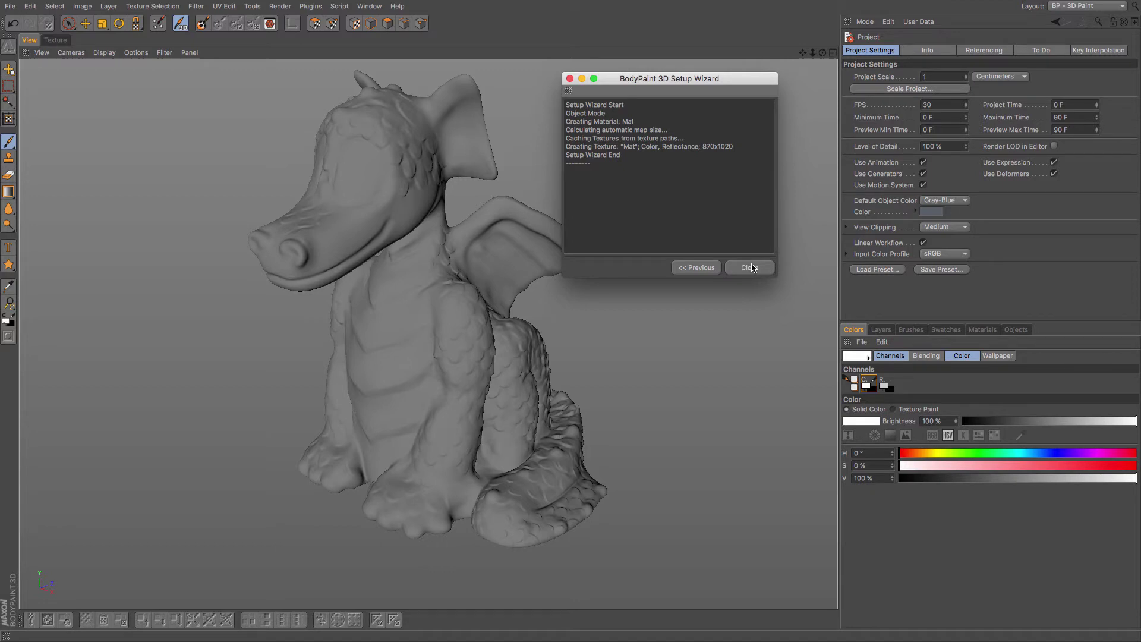
click(750, 267)
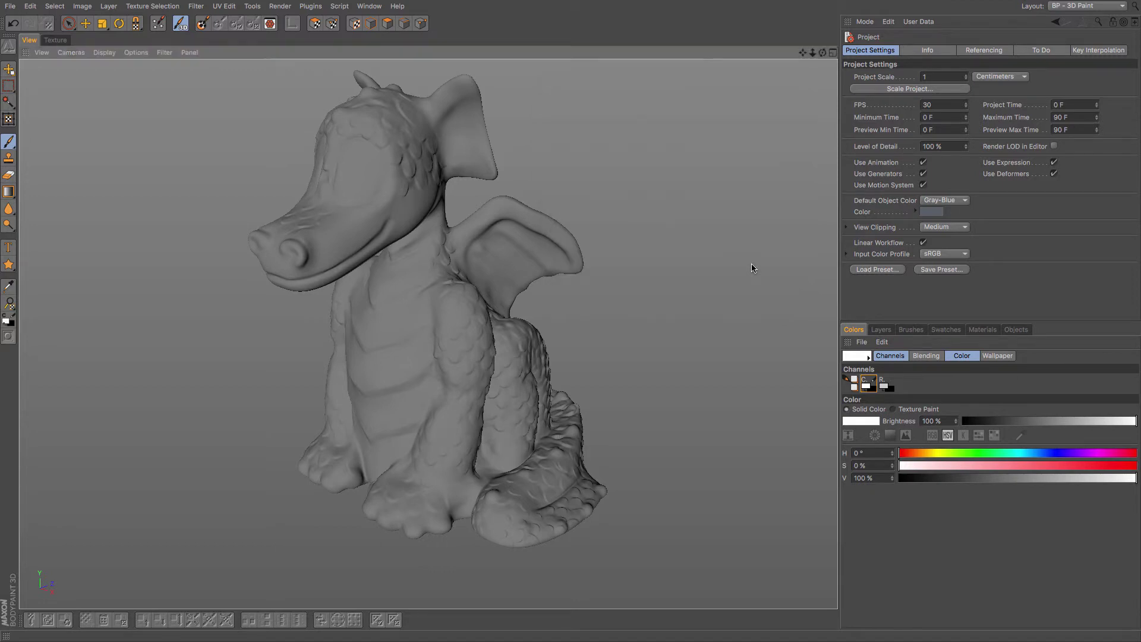
Browse the Colors, Materials, Objects and Layers tabs, peek at the Texture view, then return to View.
click(945, 329)
click(983, 330)
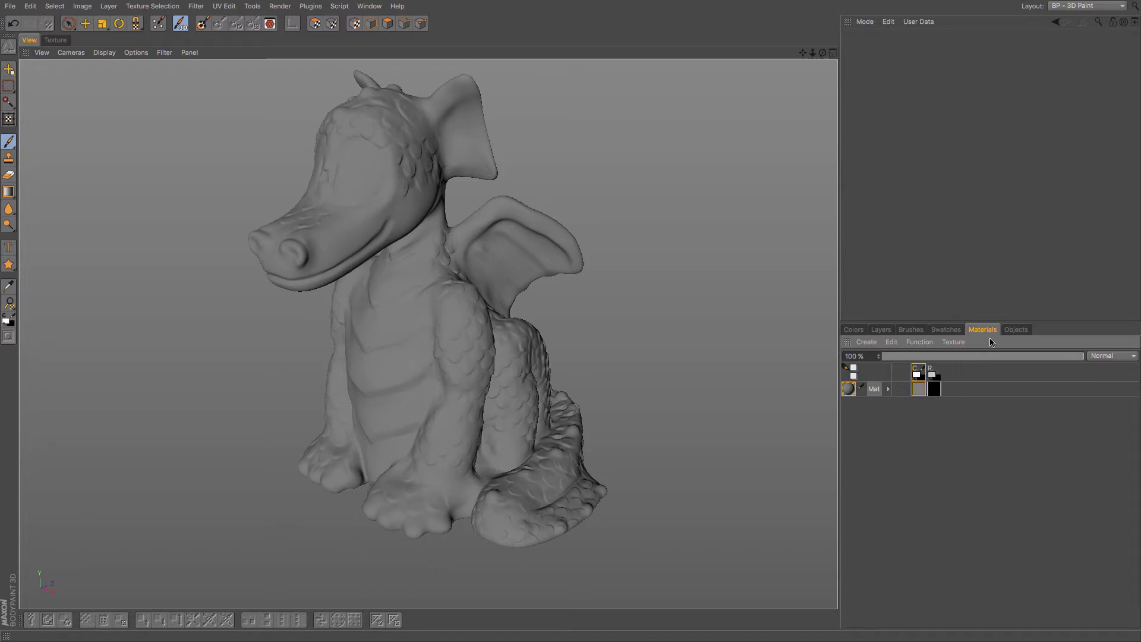
click(1017, 330)
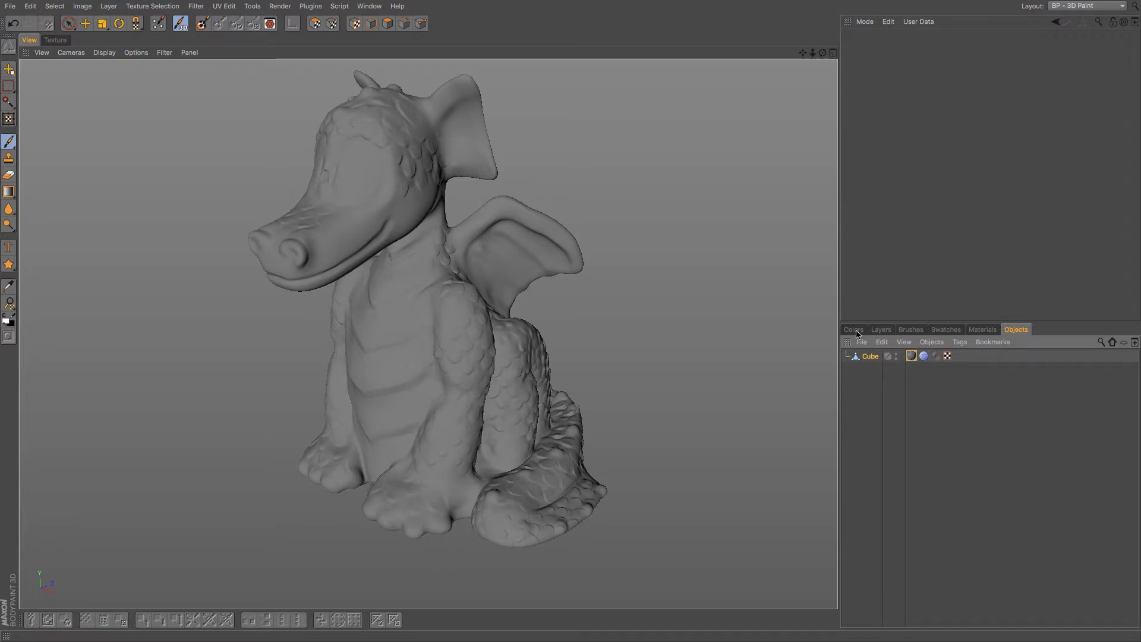
click(881, 331)
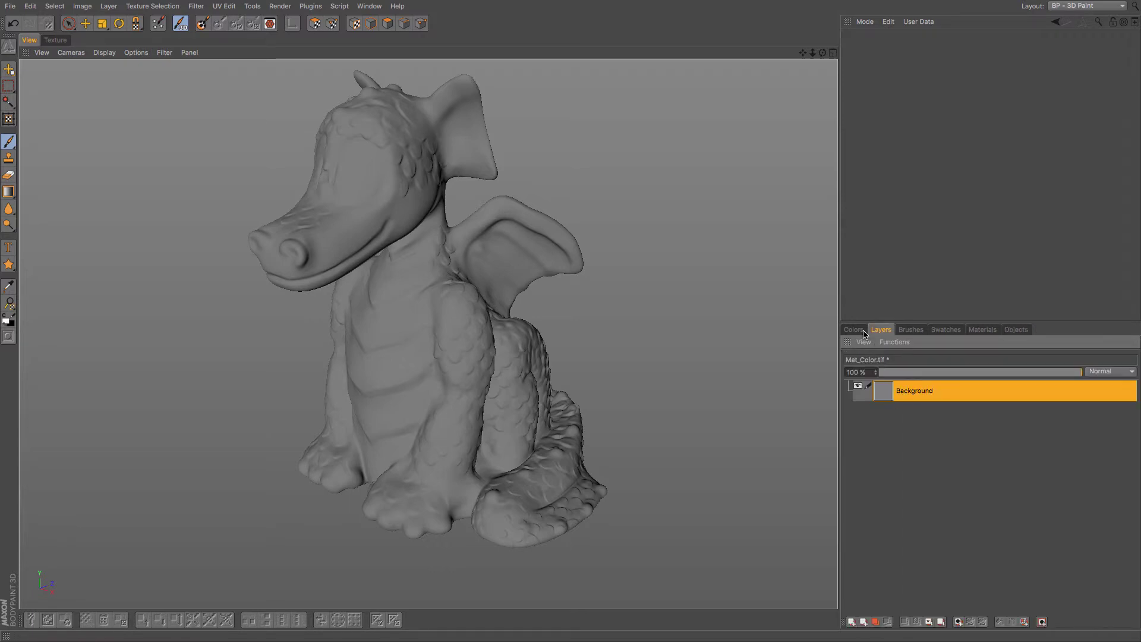
click(863, 331)
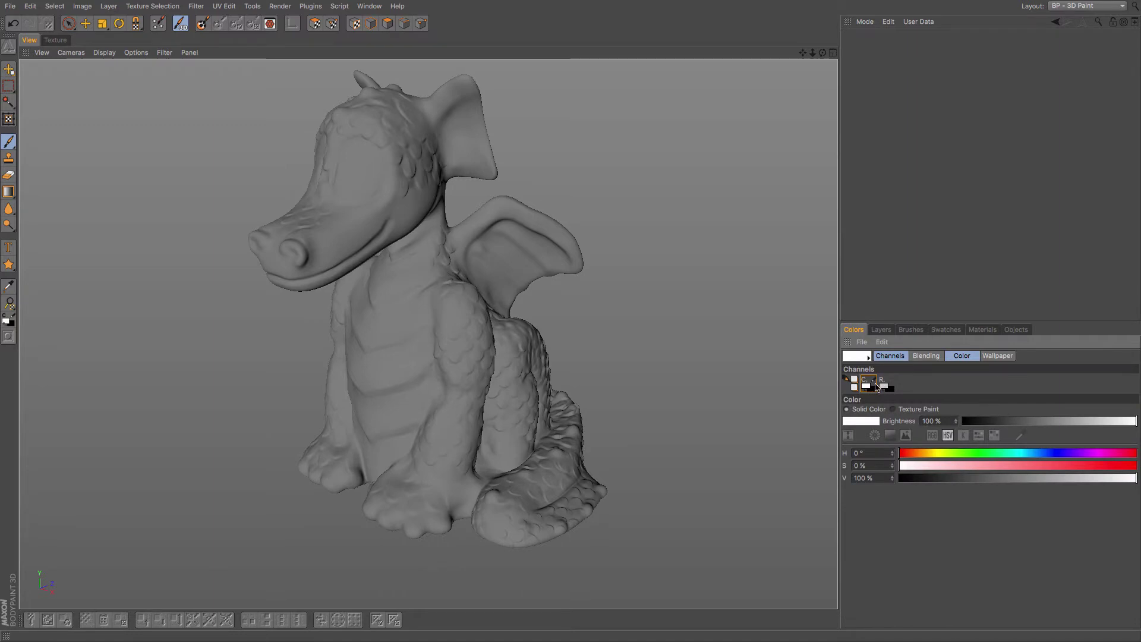
click(885, 331)
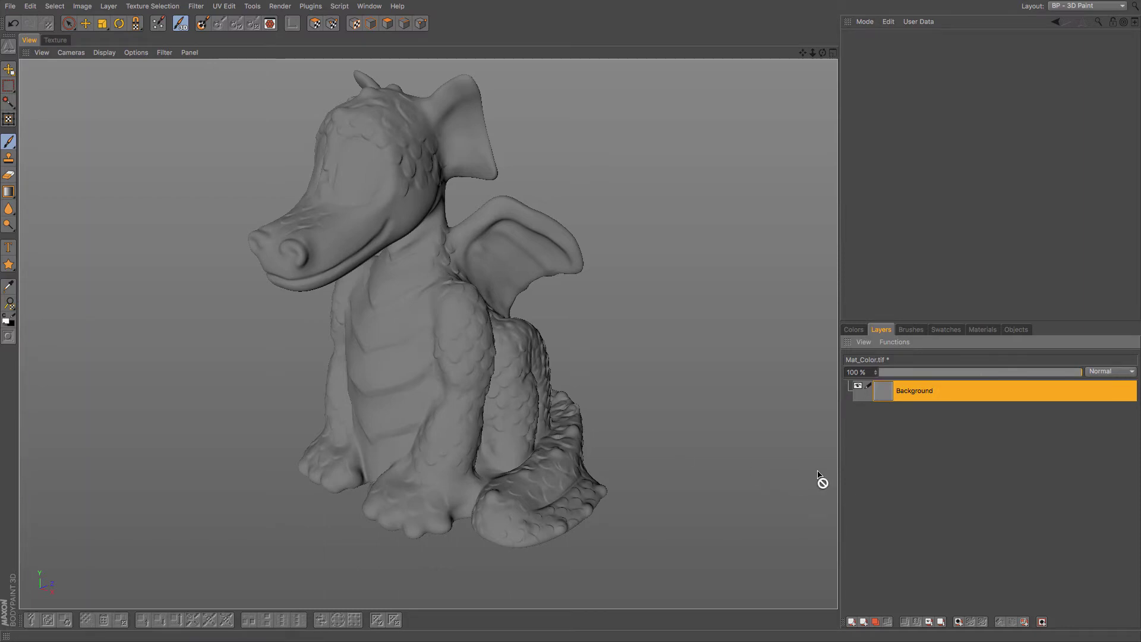
click(56, 40)
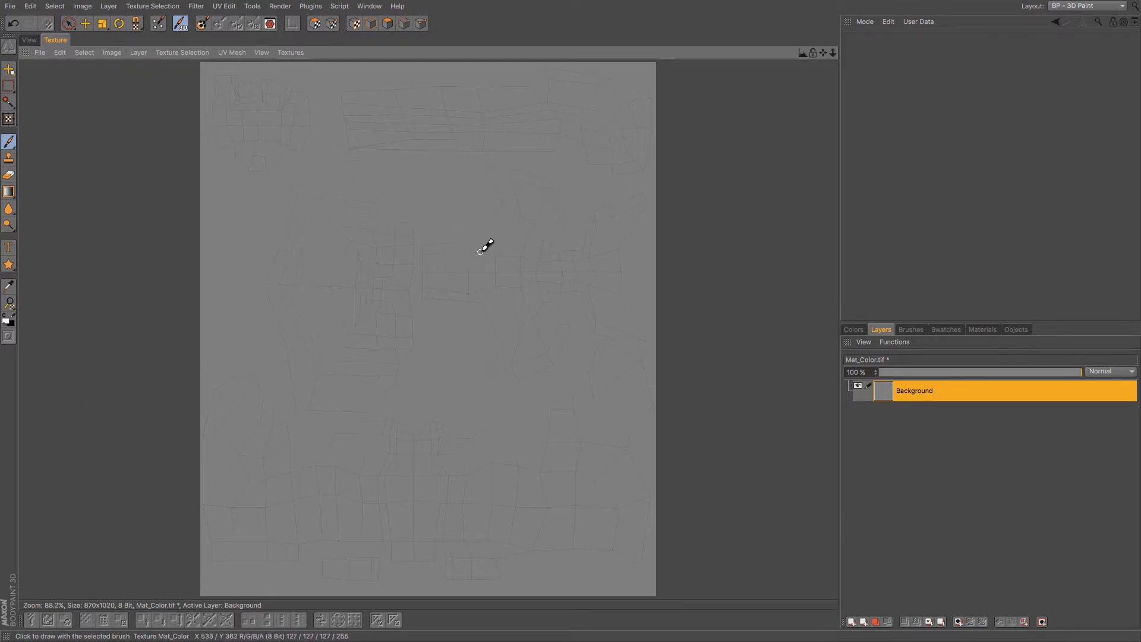
click(33, 41)
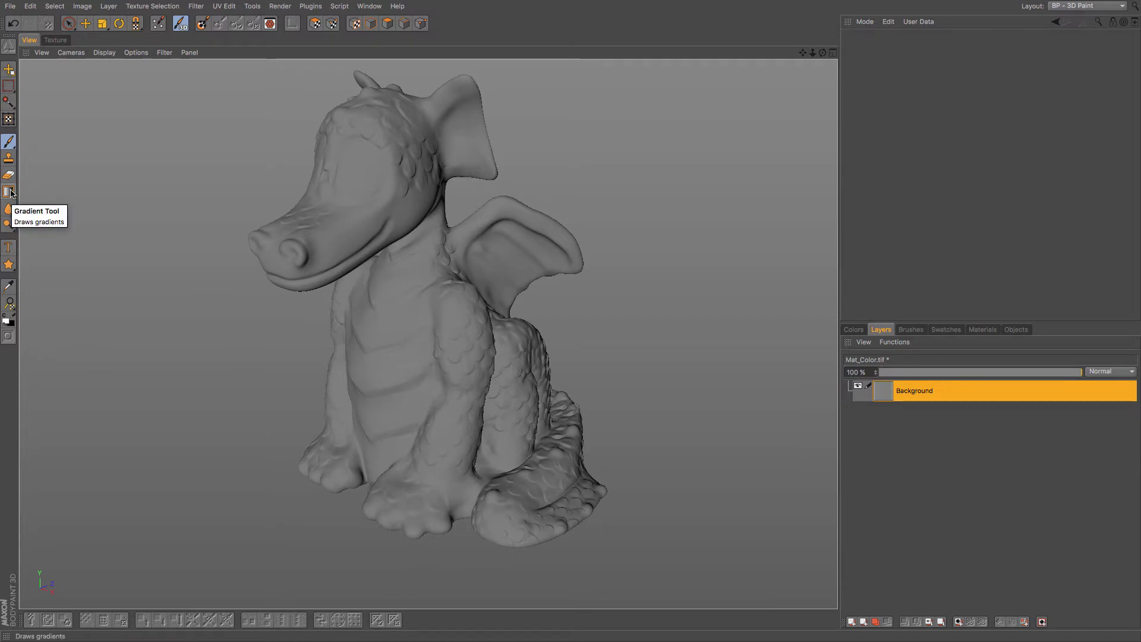
Fill the dragon's Background layer with dark green (HSV 139°, 56%, 30%) using Fill Bitmap.
drag(11, 192, 50, 206)
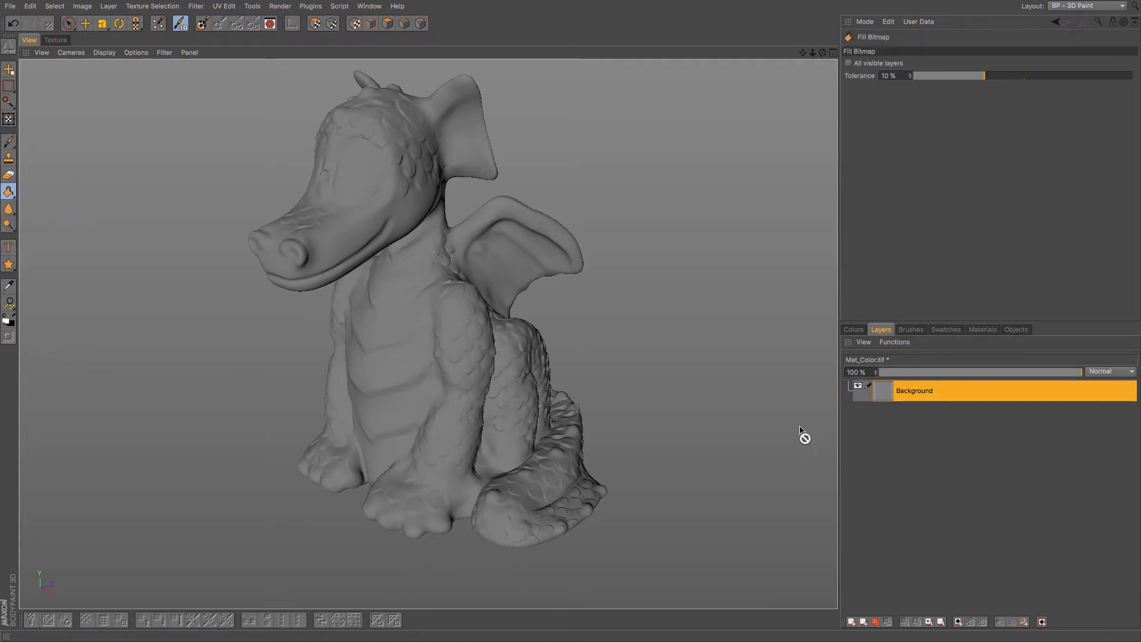
click(854, 330)
drag(975, 455, 970, 482)
click(1002, 466)
click(1032, 465)
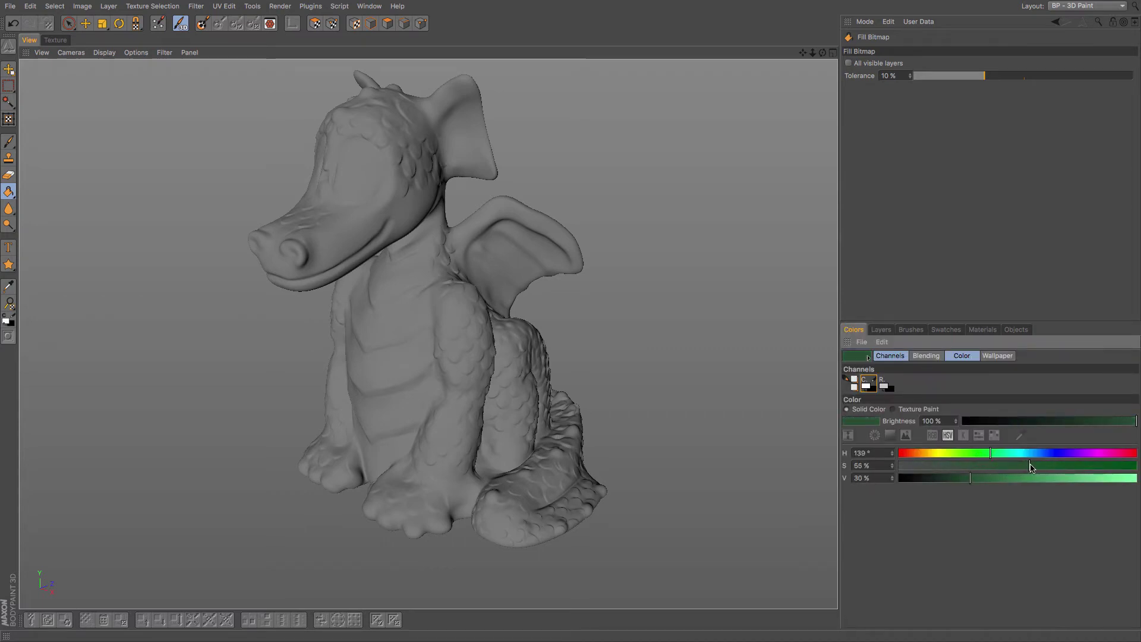
click(430, 321)
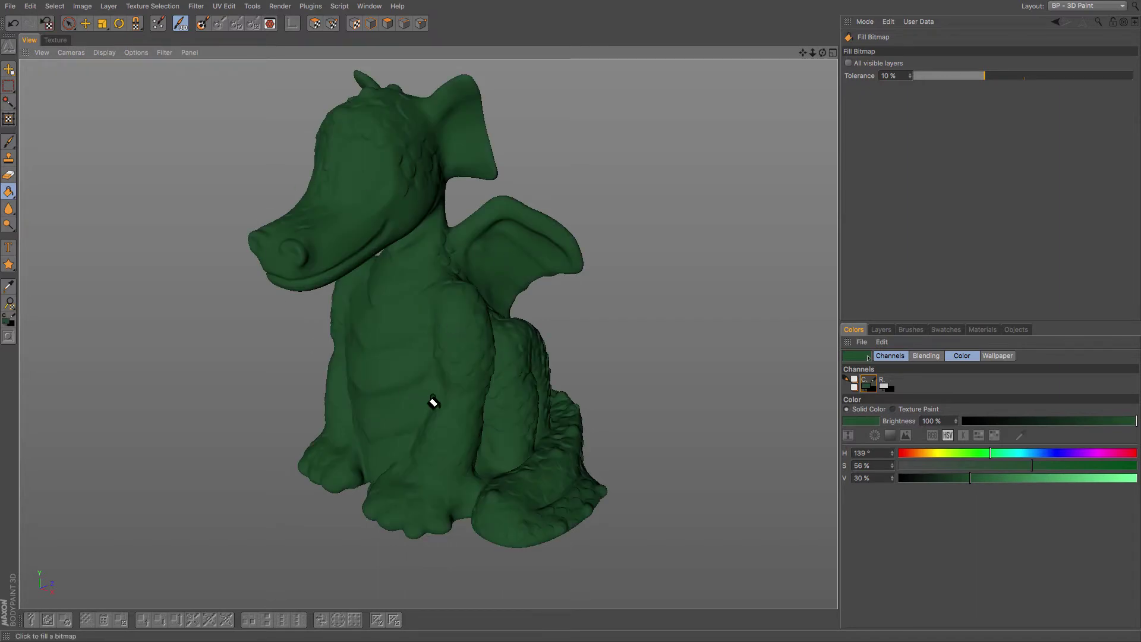
click(882, 331)
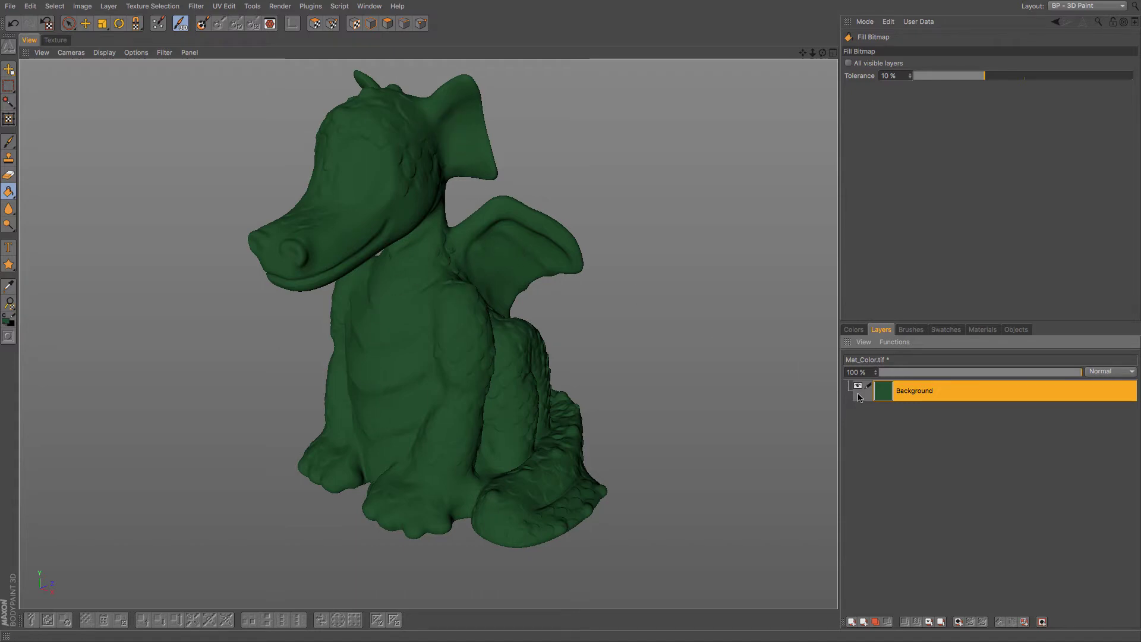
Add a new empty layer and set the Brush colour to purple (HSV 280°, 67%, 46%).
click(852, 623)
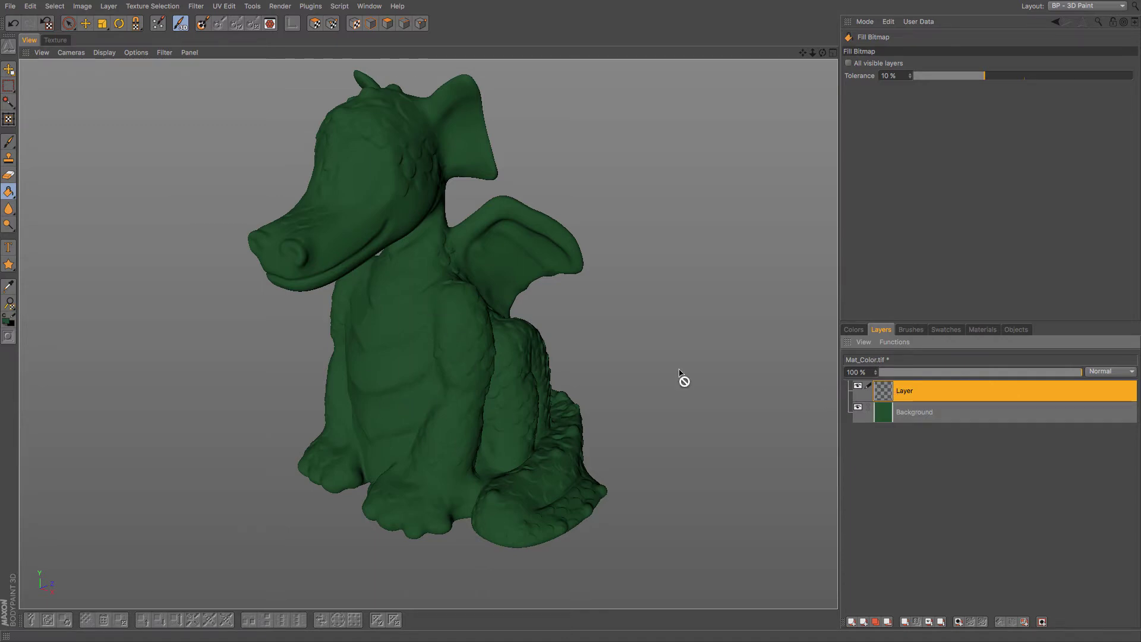
click(10, 143)
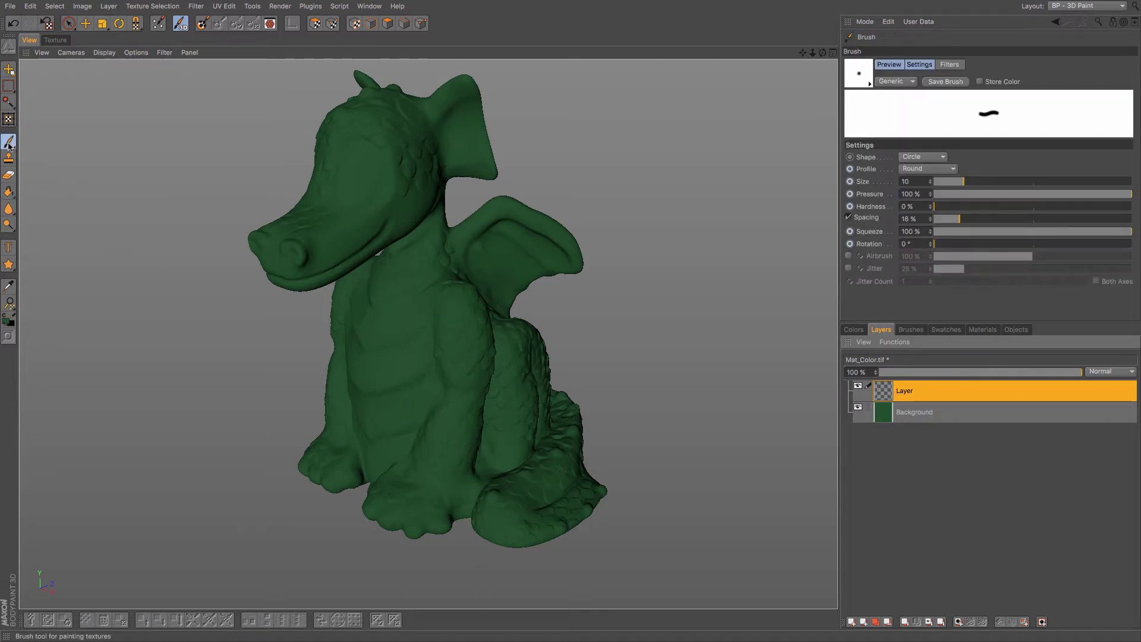
click(855, 331)
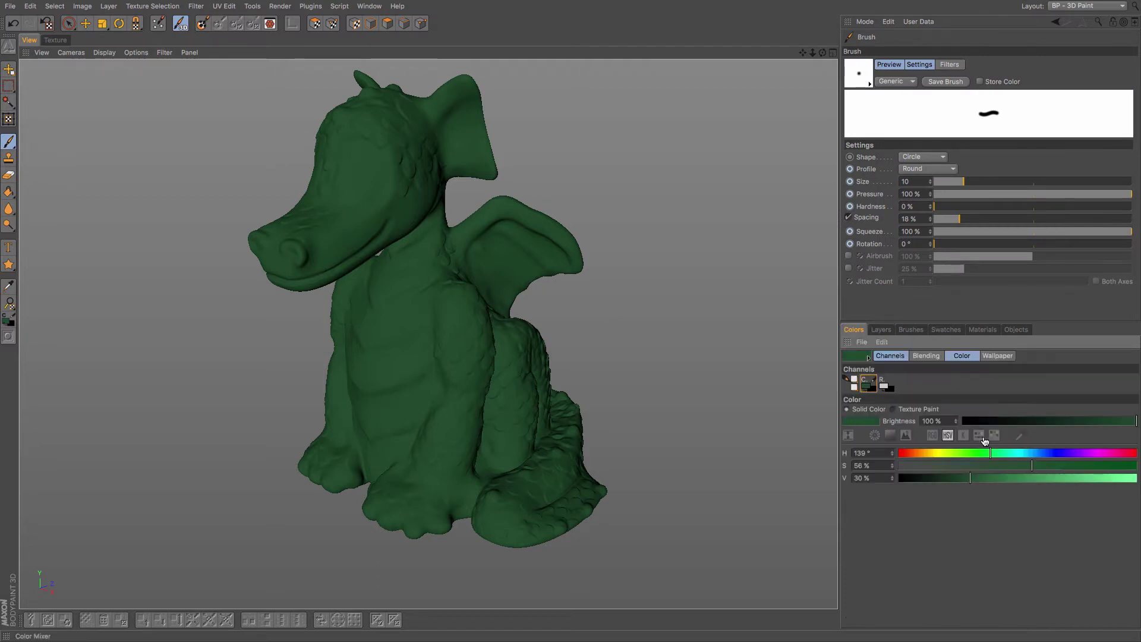
click(1085, 453)
click(1059, 465)
click(1009, 478)
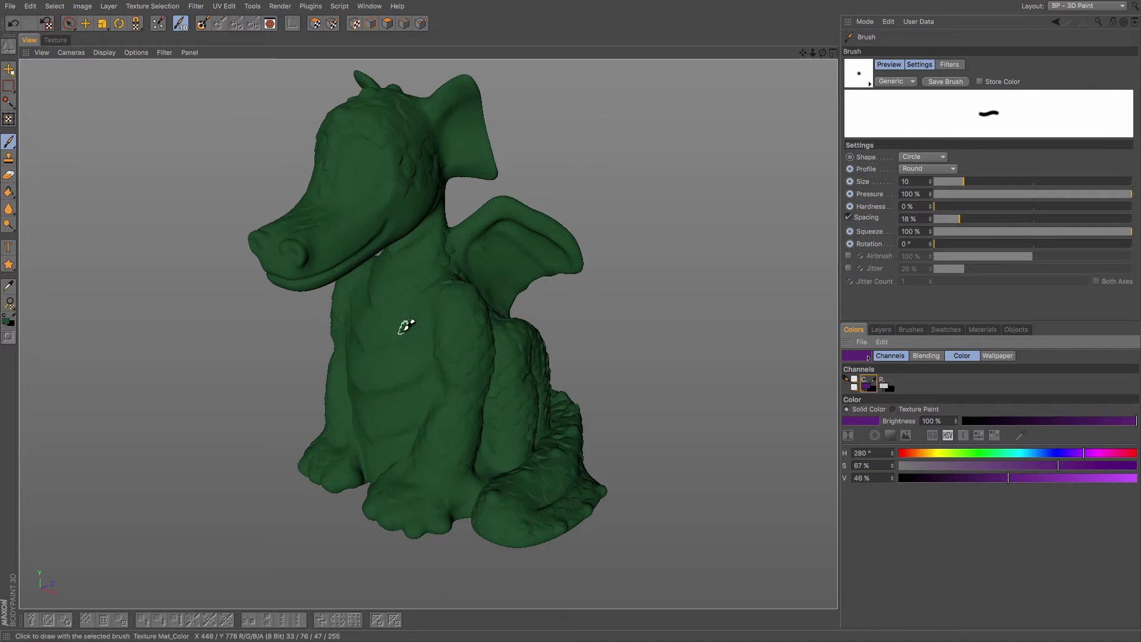
mouse_move(403, 326)
alt+mouse_down()
mouse_move(466, 301)
mouse_move(409, 316)
alt+mouse_up()
scroll(410, 309, up, 4)
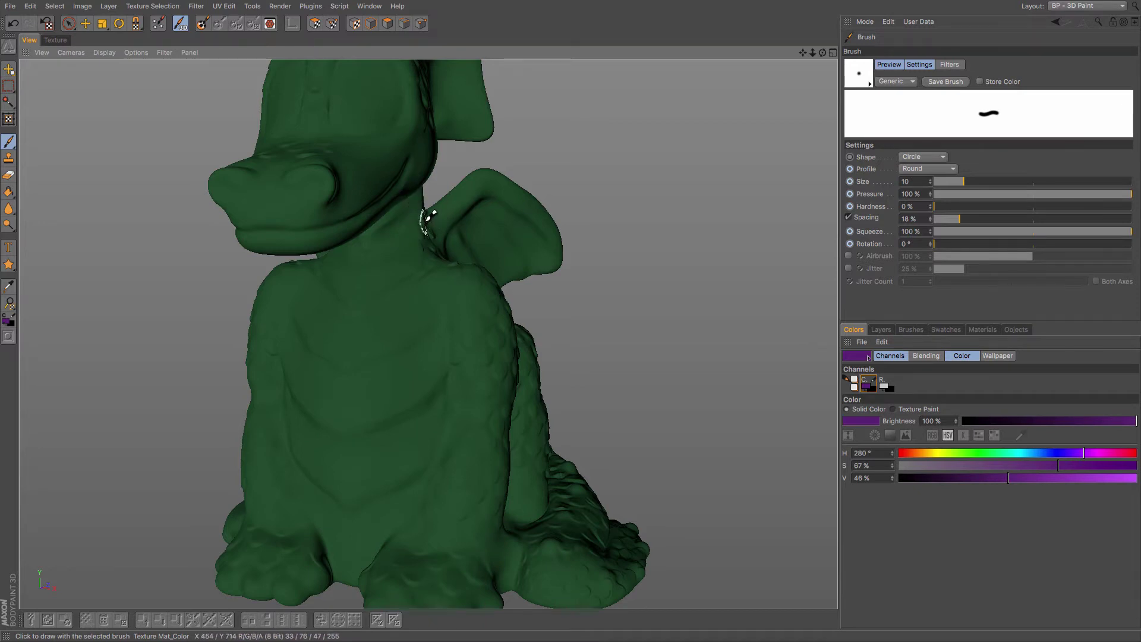
alt+drag(428, 217, 263, 250)
alt+drag(333, 237, 450, 133)
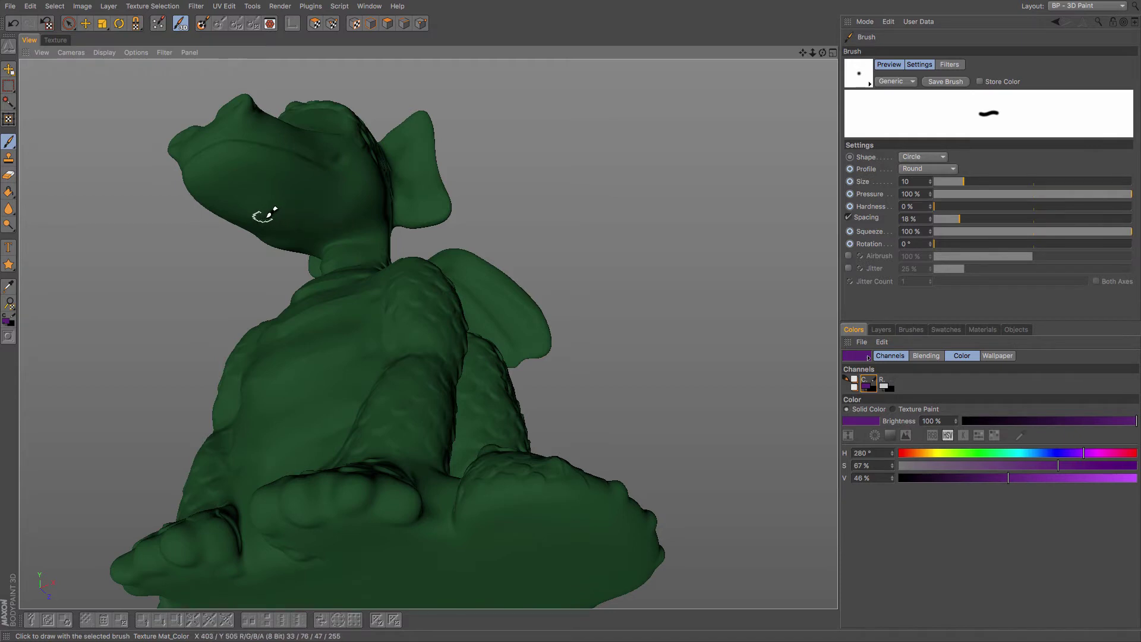
mouse_move(347, 244)
alt+mouse_down()
mouse_move(374, 308)
mouse_move(443, 331)
mouse_move(496, 327)
alt+mouse_up()
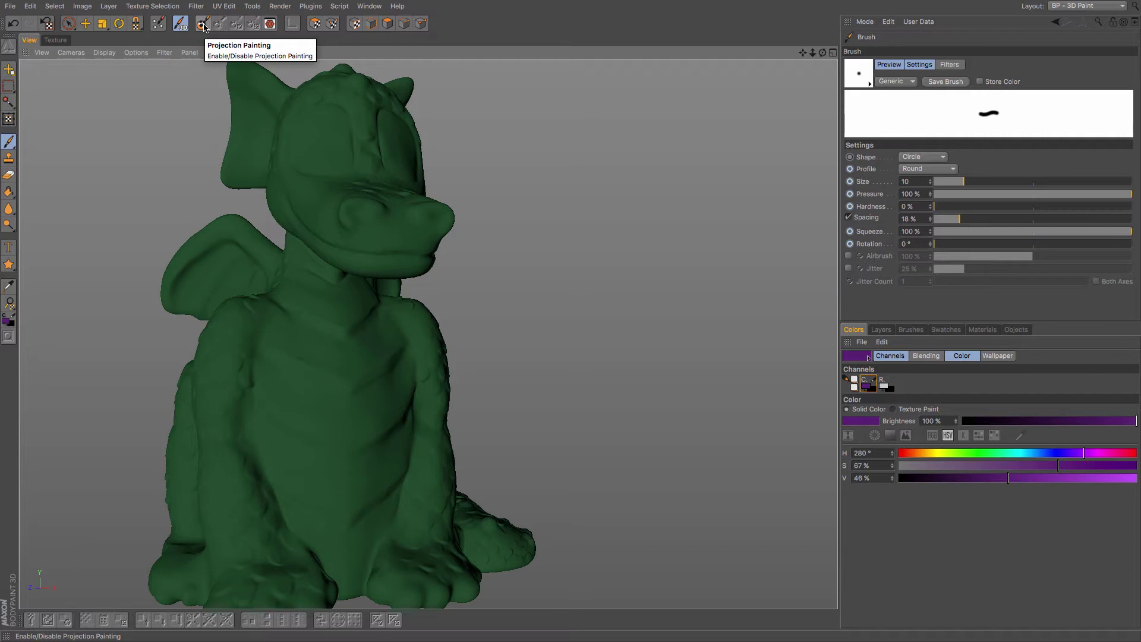
With projection painting on, paint a soft purple patch down the chest and belly at brush size 80.
click(202, 25)
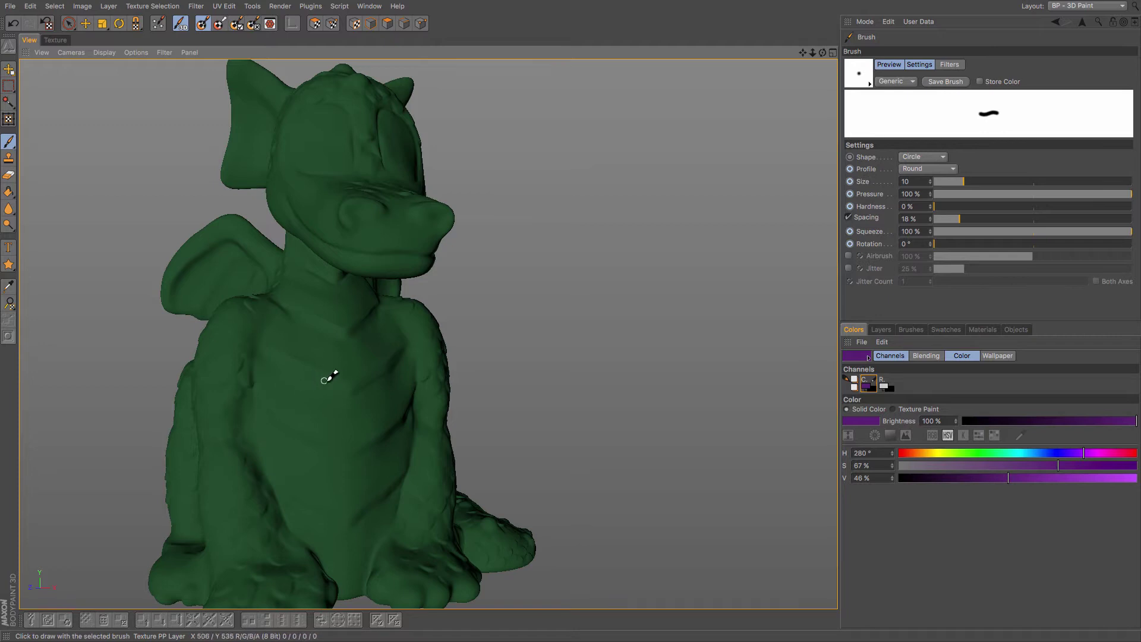
click(880, 330)
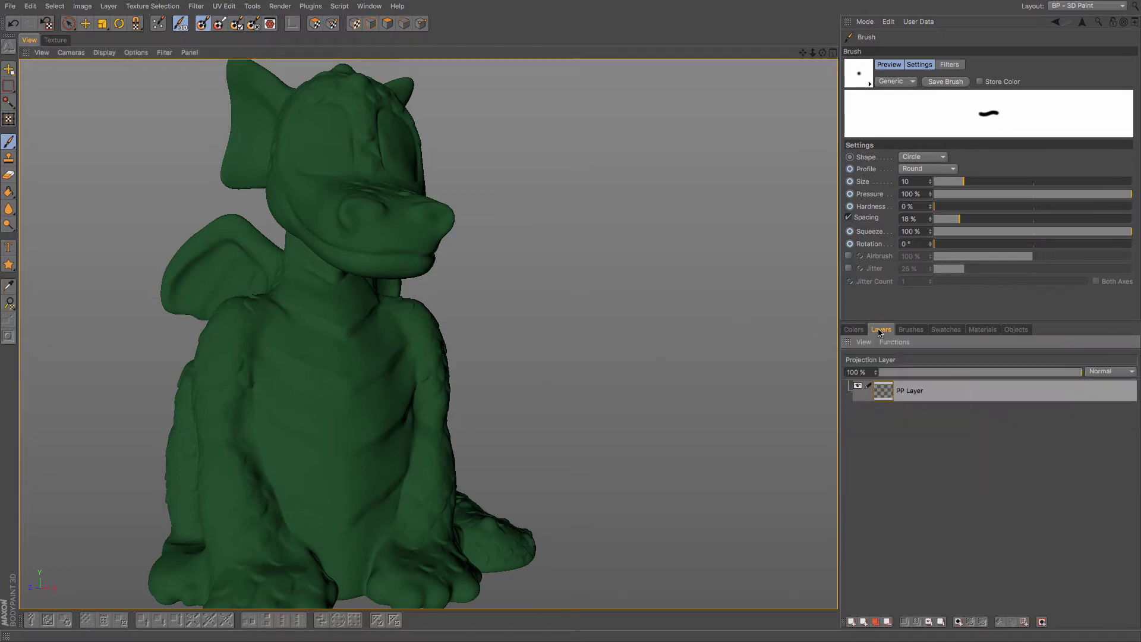
click(861, 330)
click(879, 330)
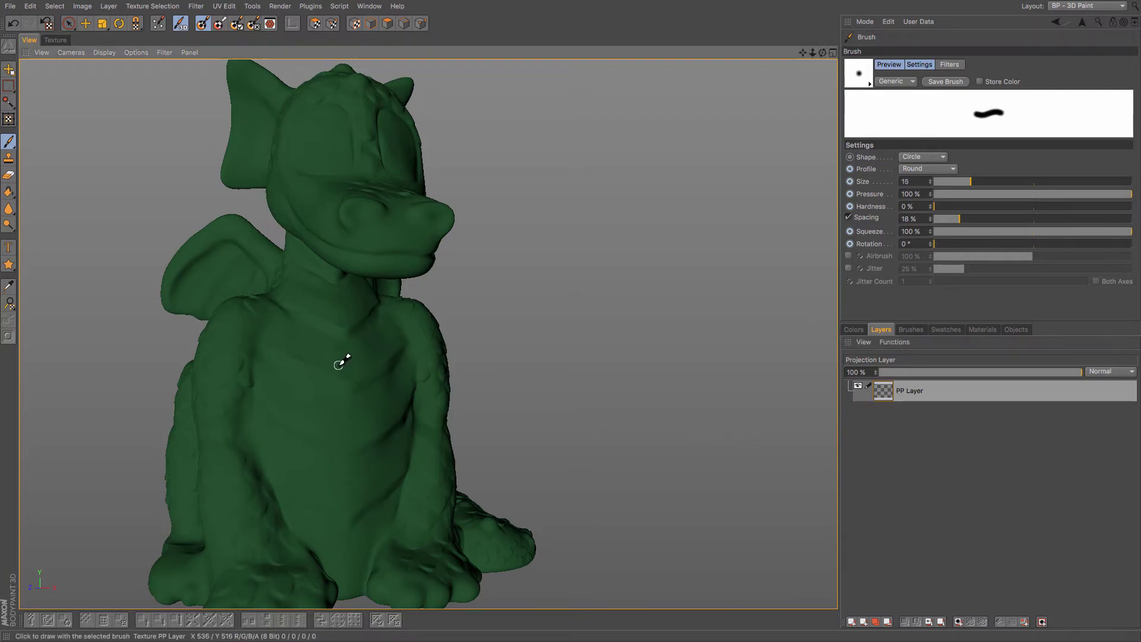
middle_drag(339, 363, 341, 361)
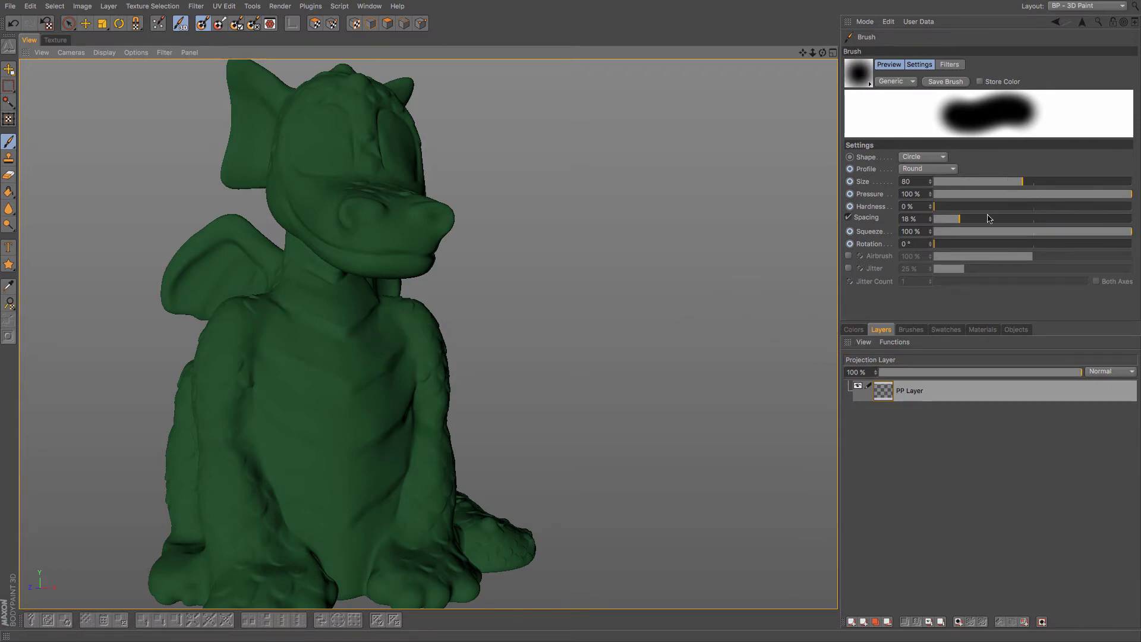
drag(346, 395, 349, 359)
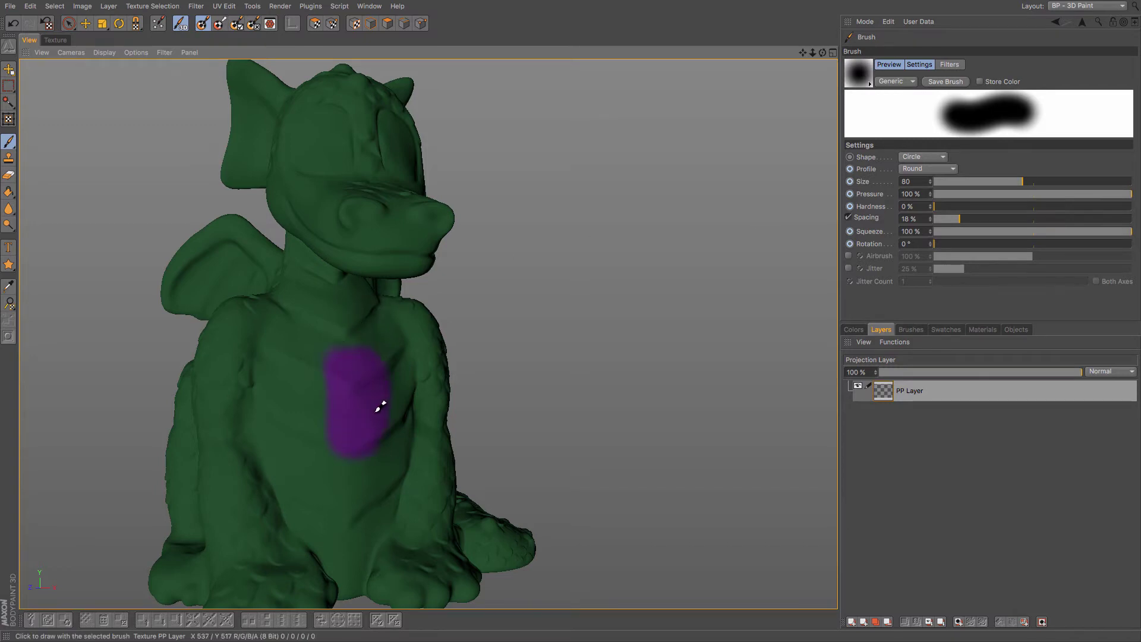
mouse_move(345, 366)
mouse_down()
mouse_move(311, 352)
mouse_move(288, 378)
mouse_move(281, 419)
mouse_move(298, 473)
mouse_move(337, 512)
mouse_up()
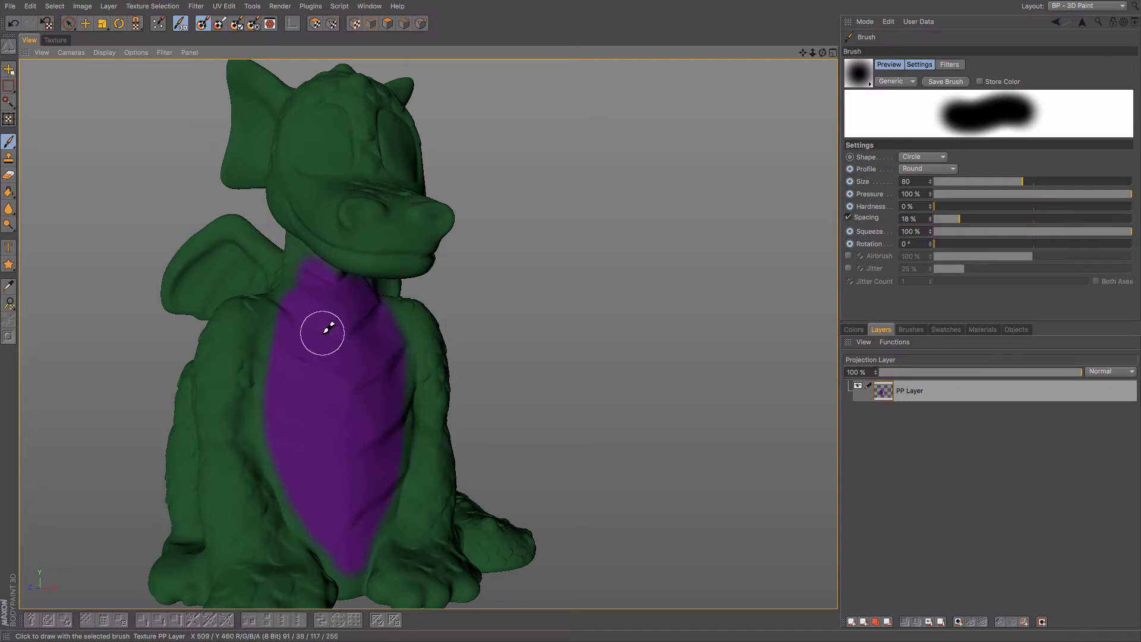
mouse_move(426, 378)
alt+mouse_down()
mouse_move(441, 285)
mouse_move(336, 229)
alt+mouse_up()
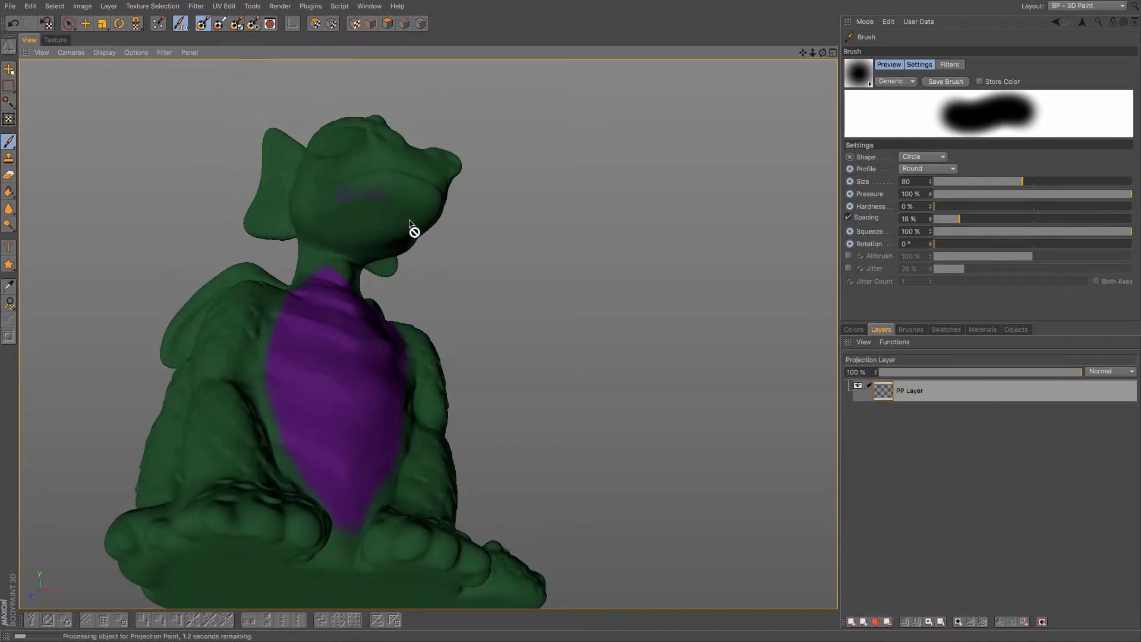
alt+drag(376, 303, 365, 409)
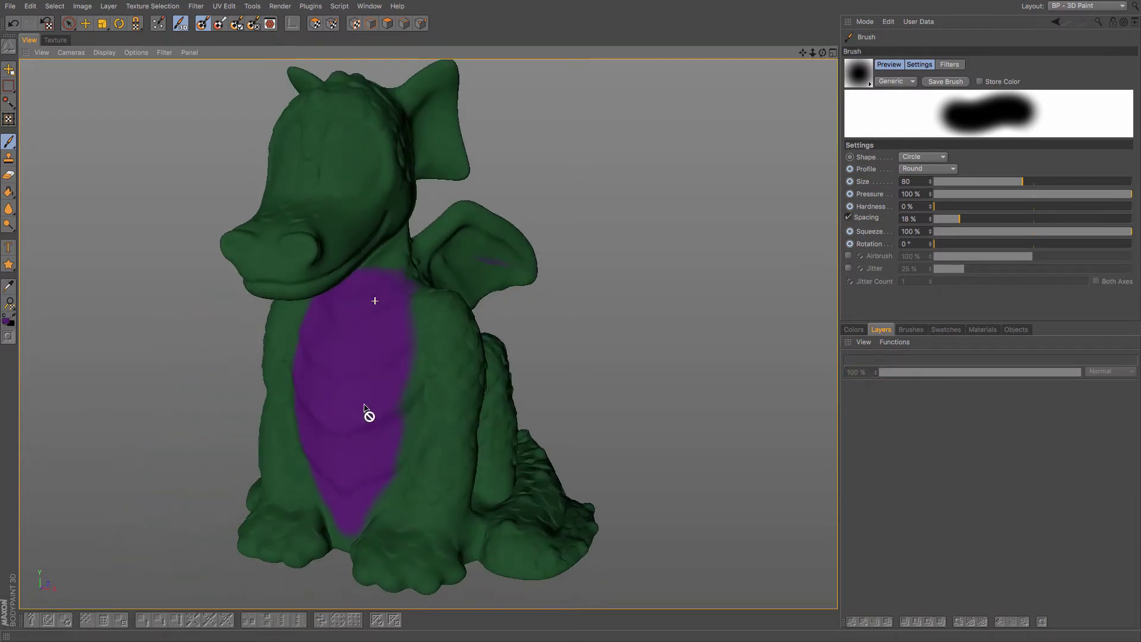
Bake the projected paint and toggle the Background layer off to inspect the purple alone.
click(204, 24)
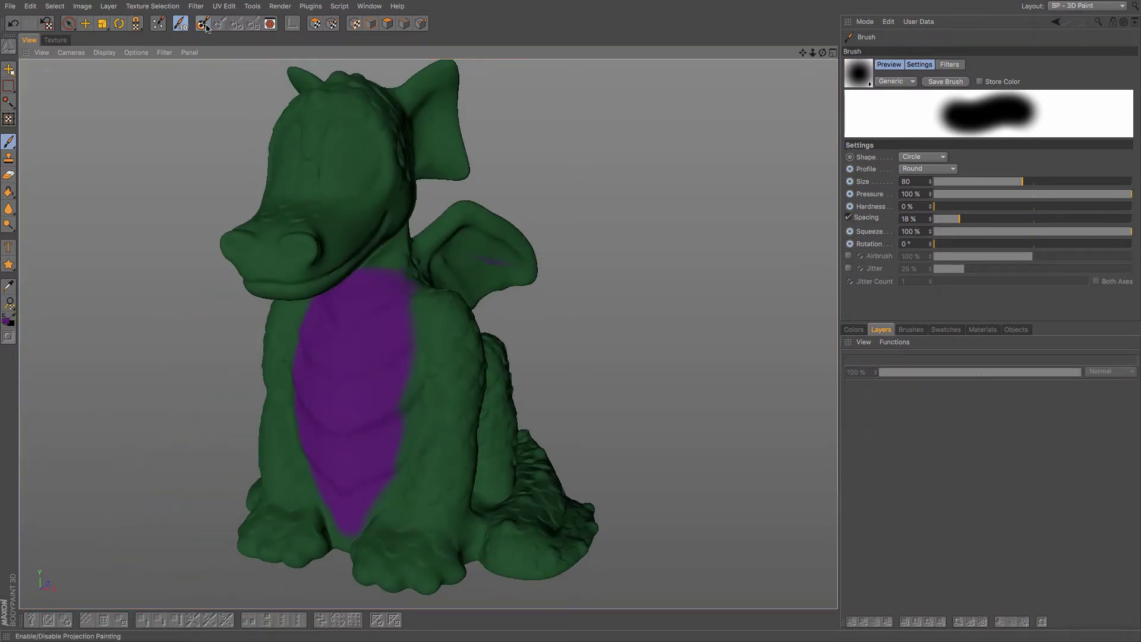
click(855, 329)
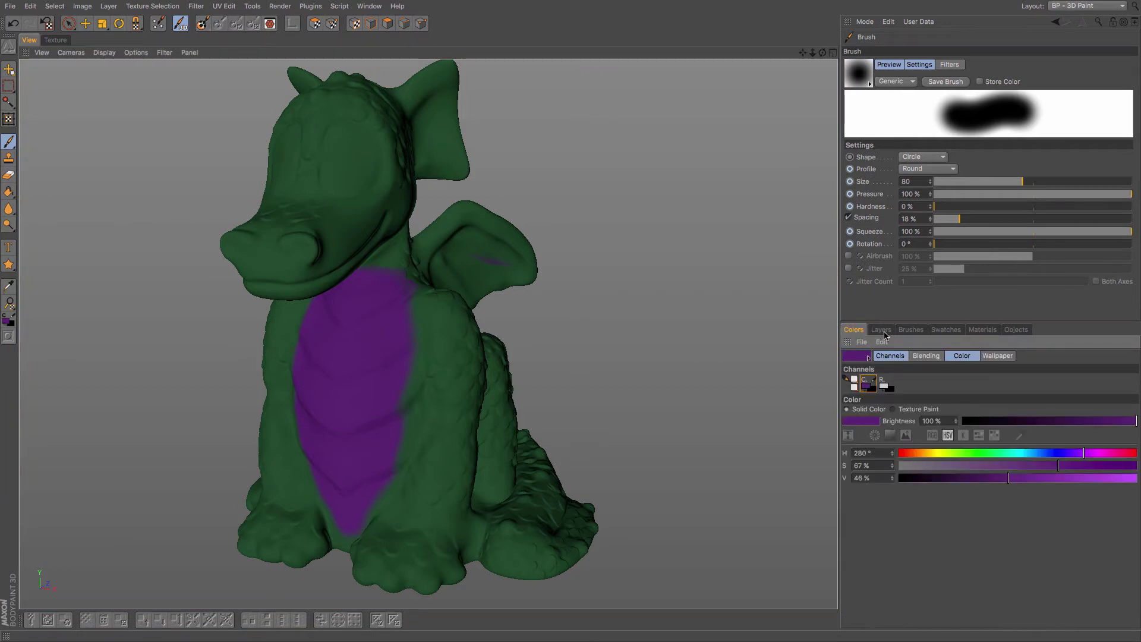
click(883, 331)
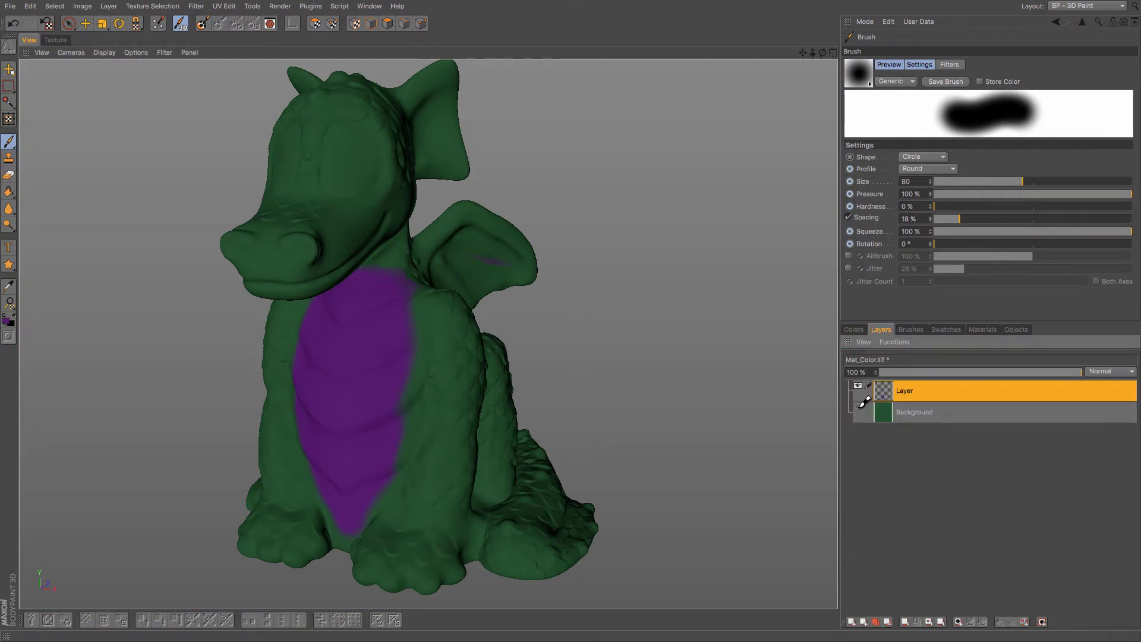
click(858, 406)
click(859, 407)
click(860, 406)
alt+drag(471, 382, 534, 266)
Select the Eraser at size 30 and make the green Background layer visible again.
click(8, 175)
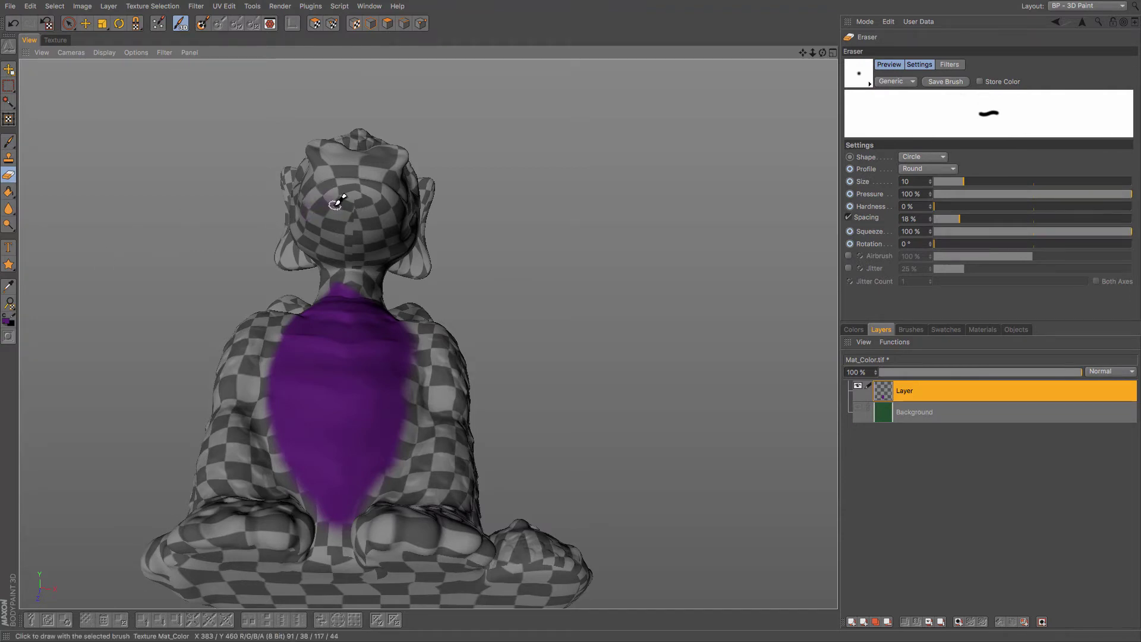
middle_drag(336, 203, 324, 198)
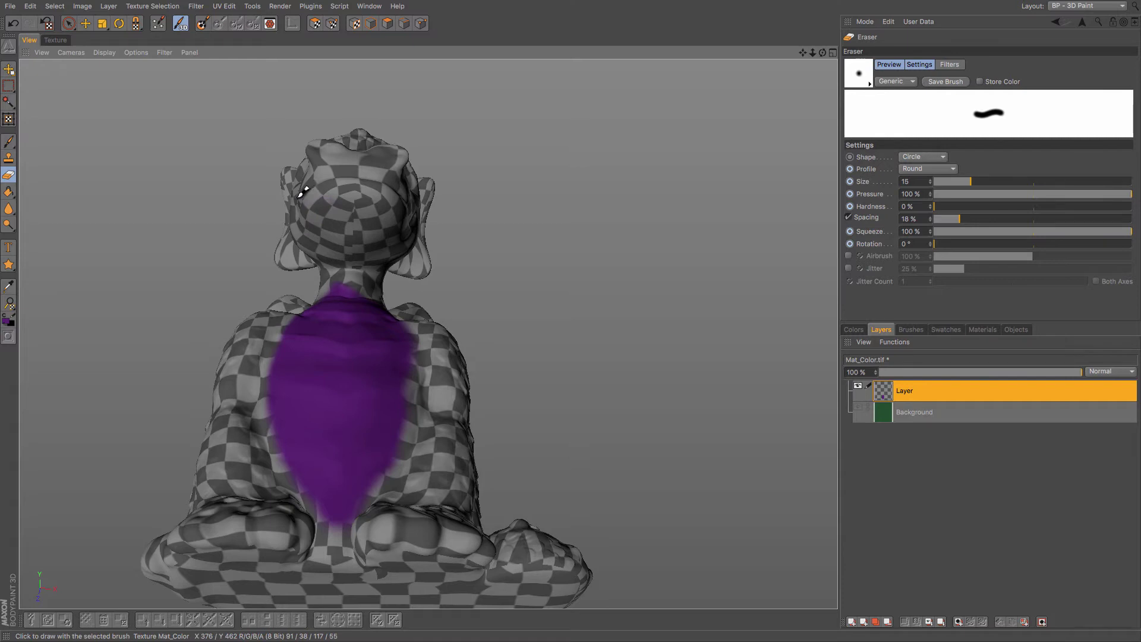
mouse_move(394, 295)
alt+mouse_down()
mouse_move(316, 311)
mouse_move(293, 355)
alt+mouse_up()
mouse_move(344, 327)
middle_down()
mouse_move(364, 316)
mouse_move(428, 326)
middle_up()
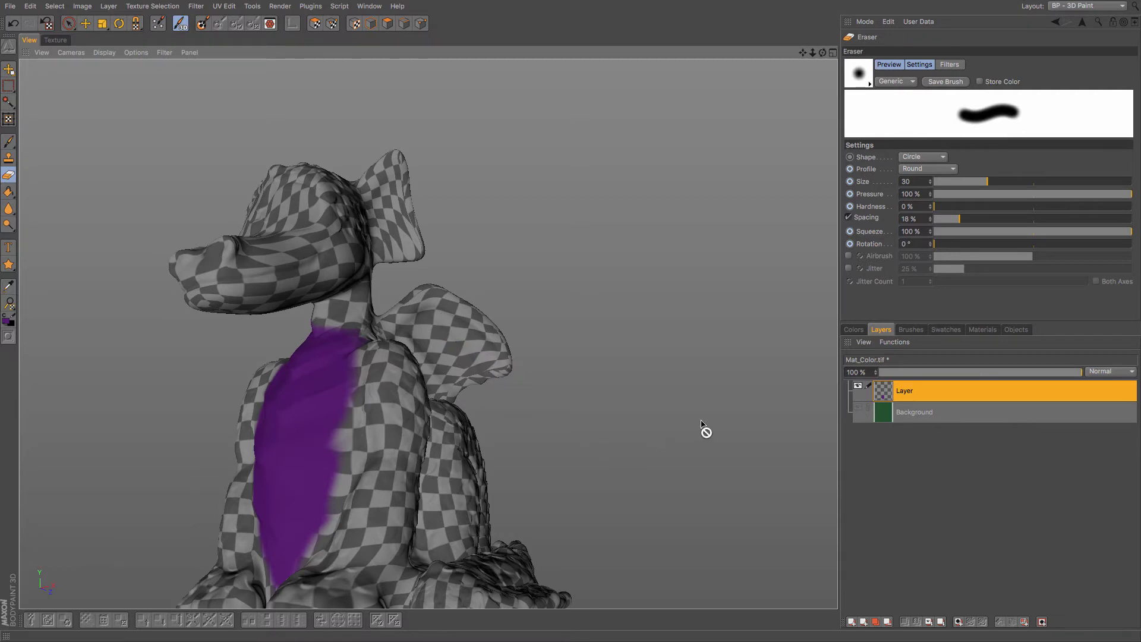
click(857, 409)
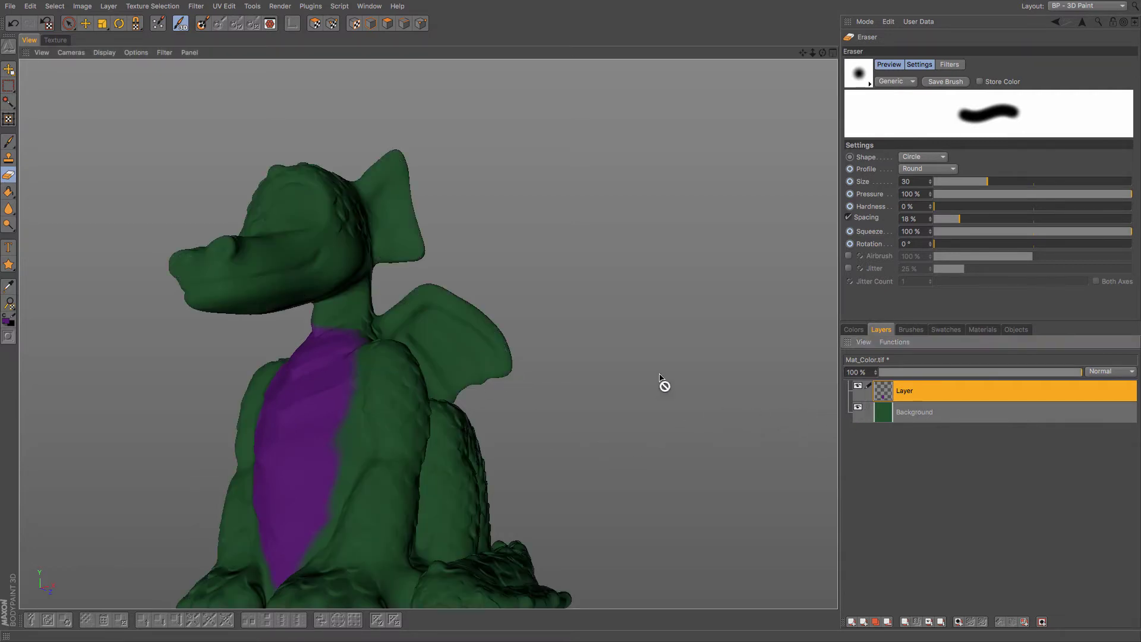
Re-enable projection painting and paint purple up the neck and across the inside of the wing.
click(213, 25)
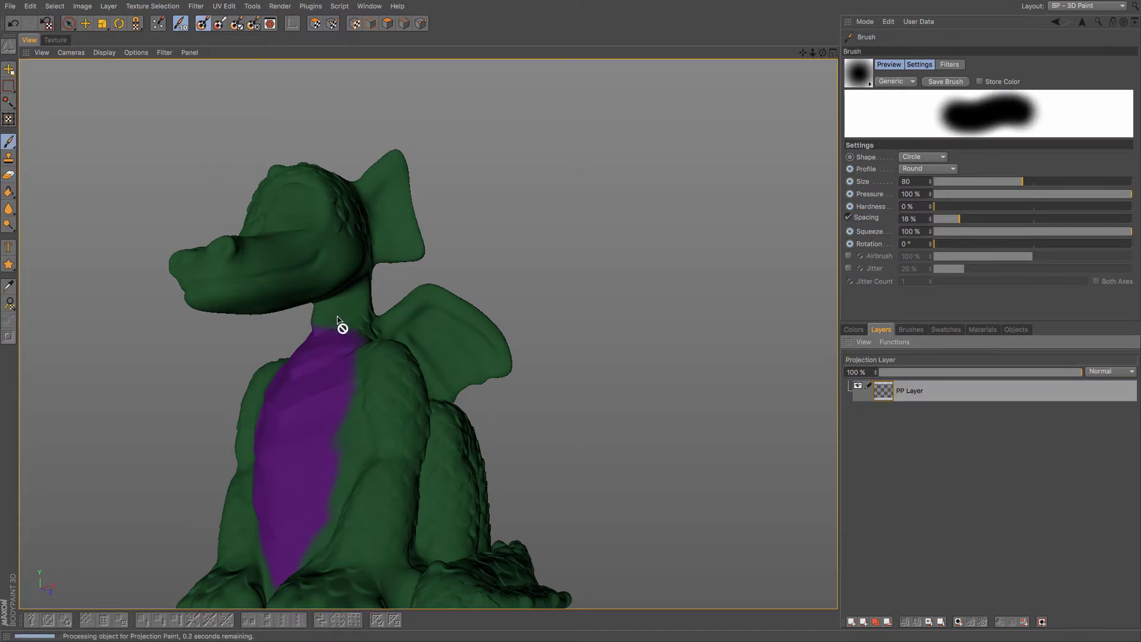
scroll(338, 318, up, 8)
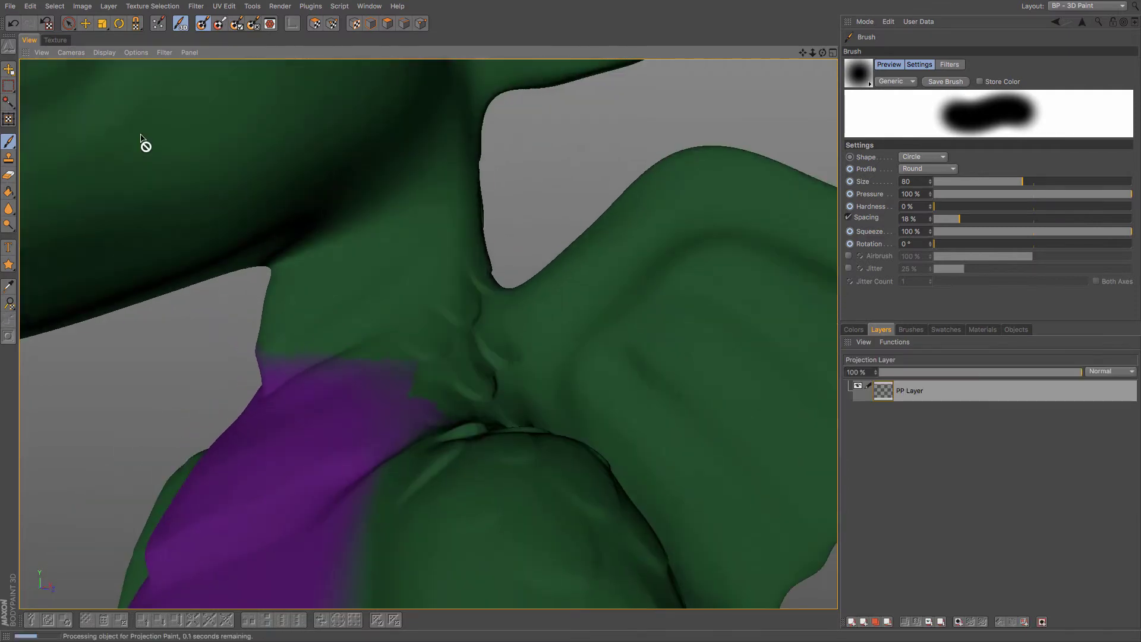
mouse_move(285, 351)
mouse_down()
mouse_move(363, 348)
mouse_move(324, 257)
mouse_move(167, 233)
mouse_up()
scroll(283, 357, down, 3)
mouse_move(283, 356)
alt+mouse_down()
mouse_move(145, 194)
mouse_move(291, 326)
mouse_move(248, 390)
mouse_move(298, 229)
mouse_move(246, 512)
alt+mouse_up()
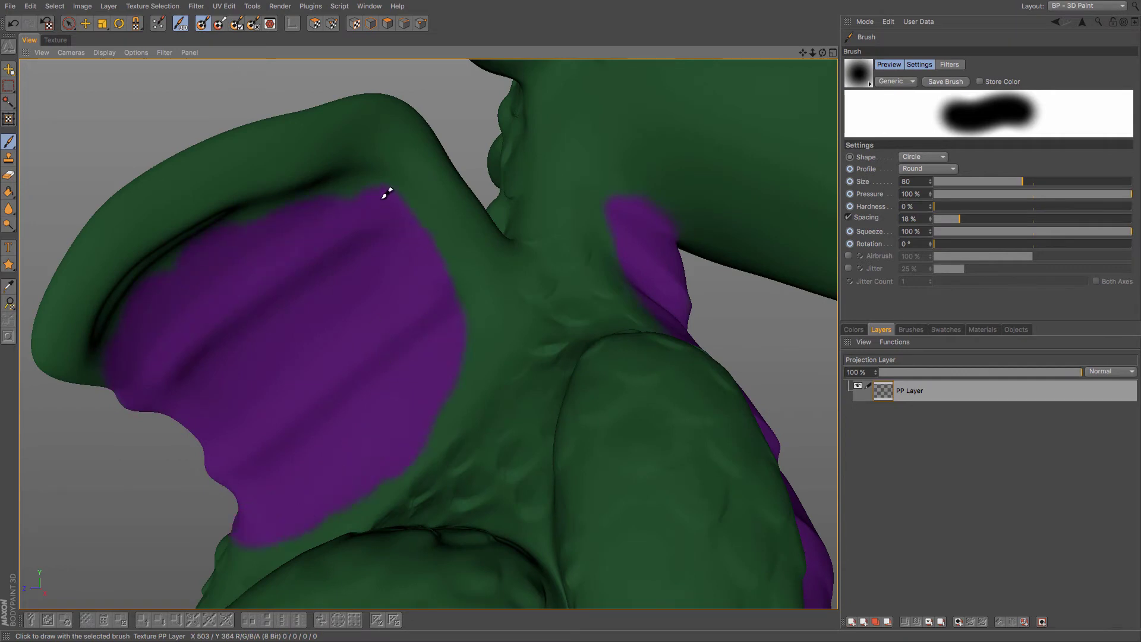
mouse_move(395, 237)
alt+mouse_down()
mouse_move(428, 331)
mouse_move(417, 287)
mouse_move(617, 325)
mouse_move(529, 454)
mouse_move(612, 319)
alt+mouse_up()
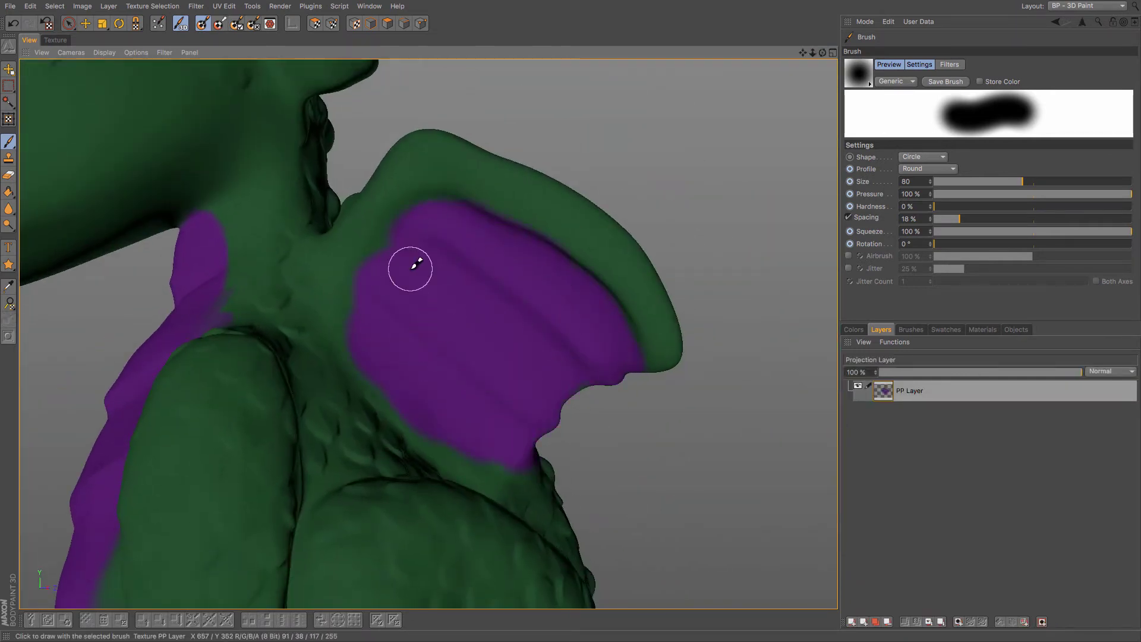
Erase the stray purple dab on the wing edge with a size-15 eraser.
click(9, 177)
alt+drag(494, 264, 583, 217)
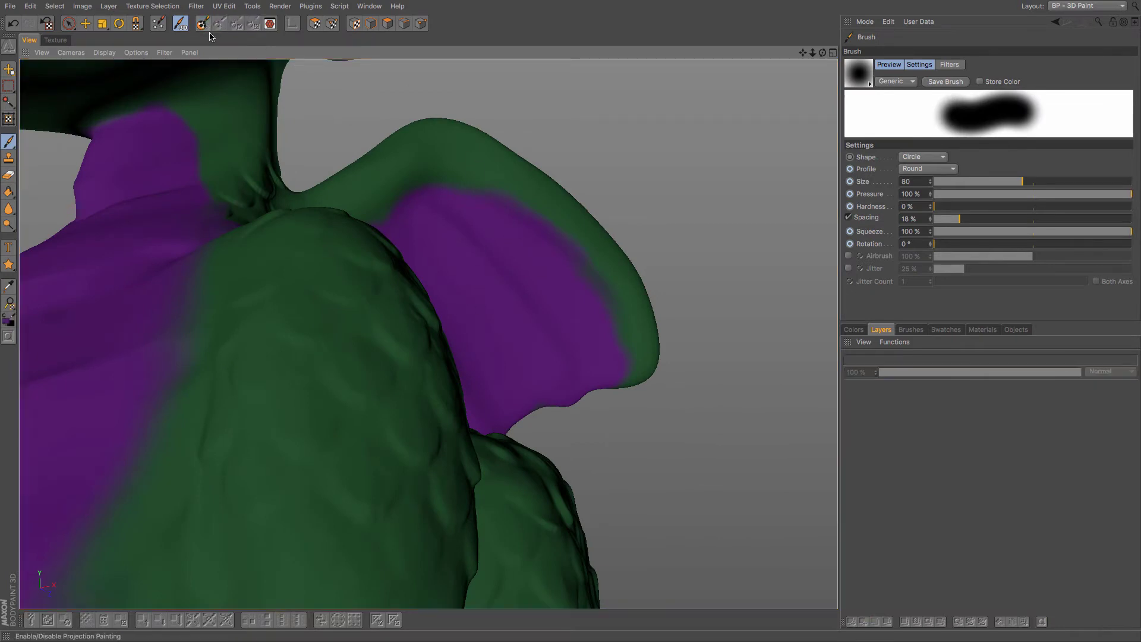
mouse_move(553, 231)
middle_down()
mouse_move(576, 224)
mouse_move(583, 237)
middle_up()
drag(582, 236, 597, 247)
middle_drag(596, 248, 545, 209)
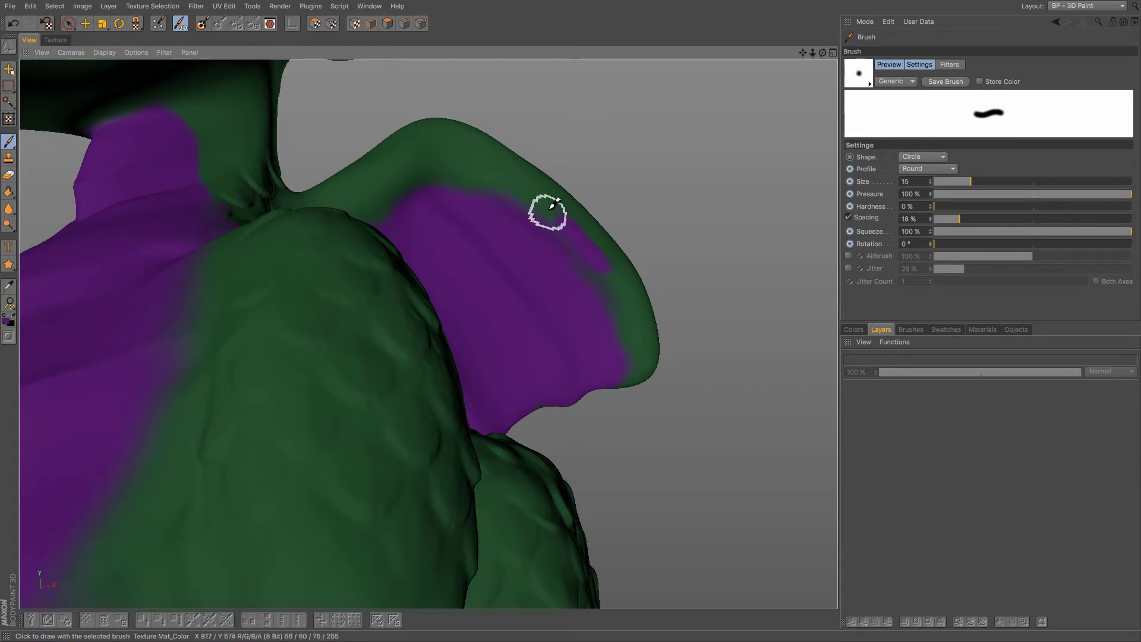
click(8, 174)
middle_drag(550, 223, 591, 237)
drag(591, 237, 573, 230)
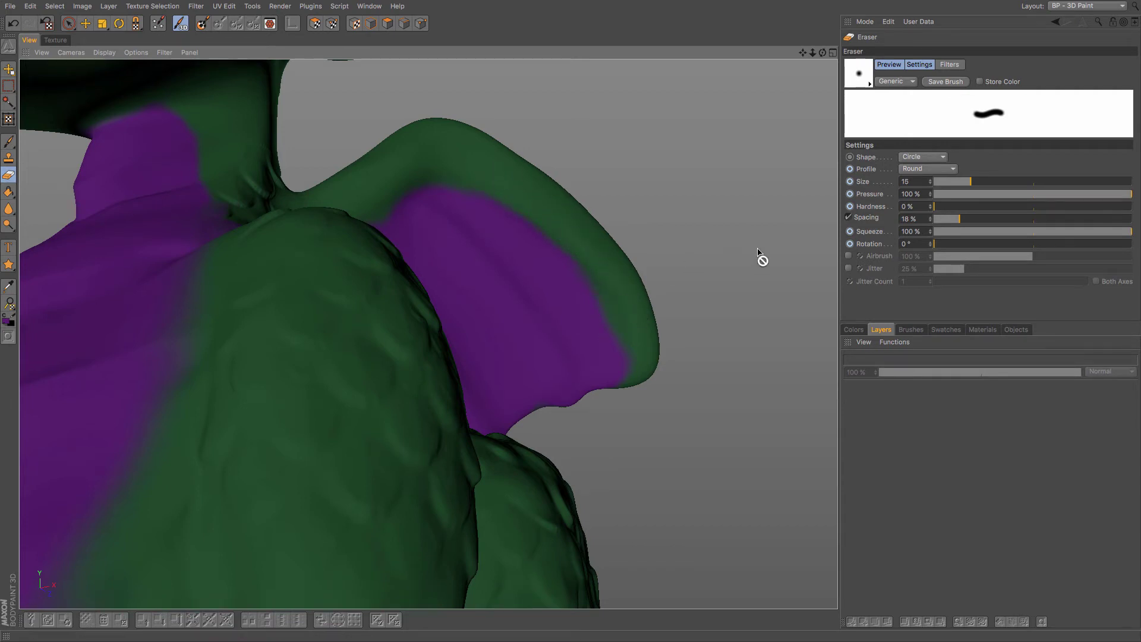
Set Hardness to 100% for both the Eraser and the Brush, then view the belly and feet.
drag(940, 208, 1139, 239)
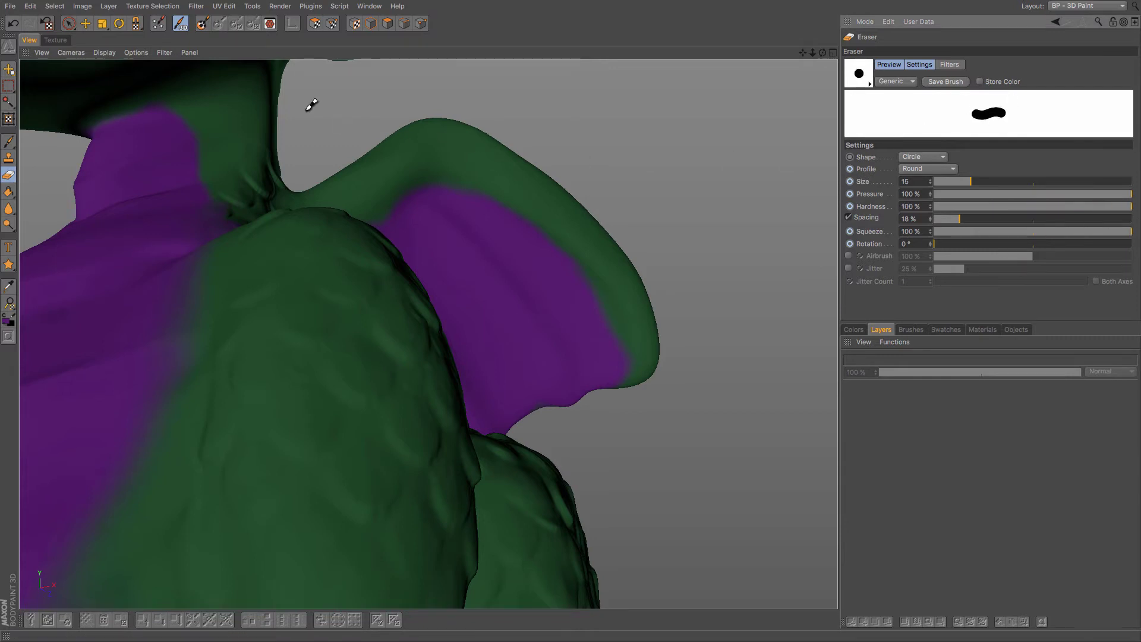
click(8, 141)
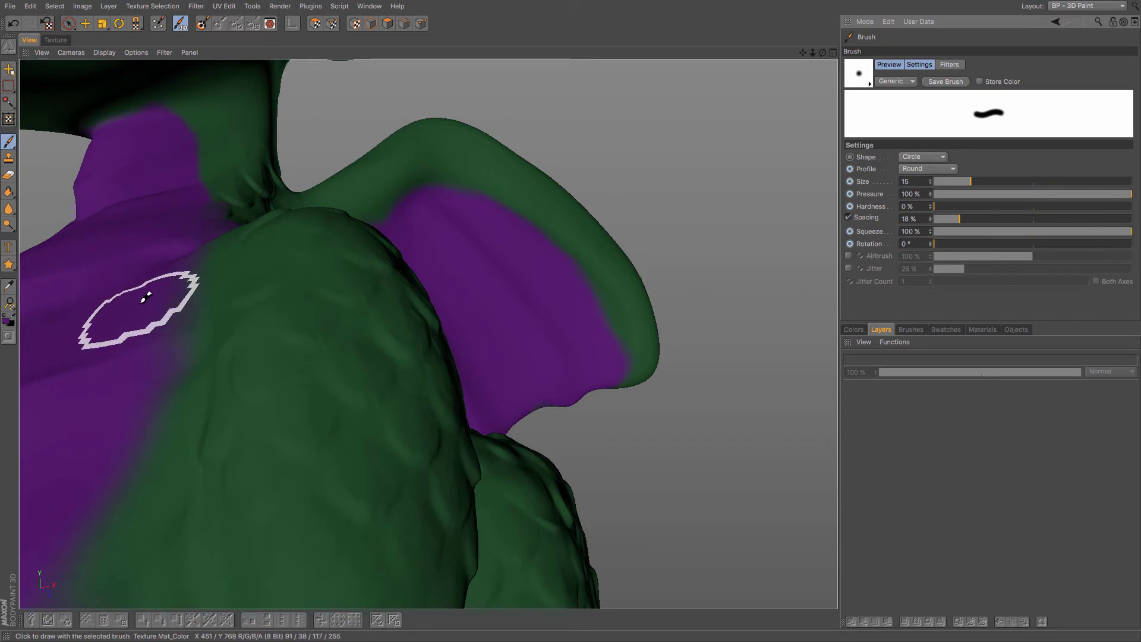
click(187, 202)
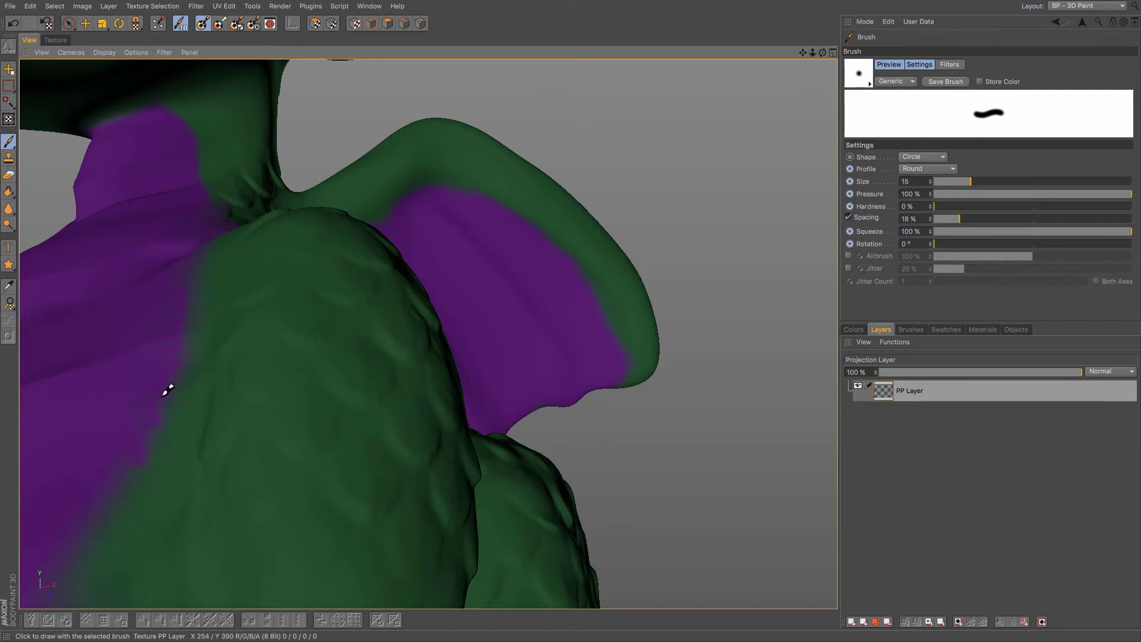
mouse_move(944, 208)
mouse_down()
mouse_move(1039, 208)
mouse_move(1135, 228)
mouse_up()
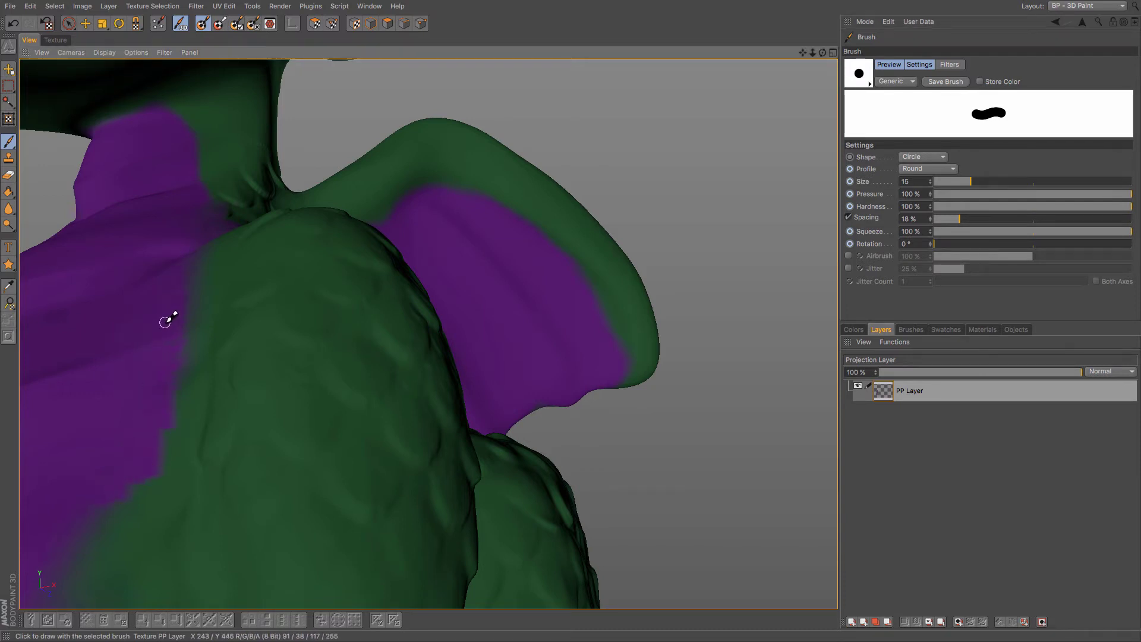
alt+drag(166, 321, 180, 389)
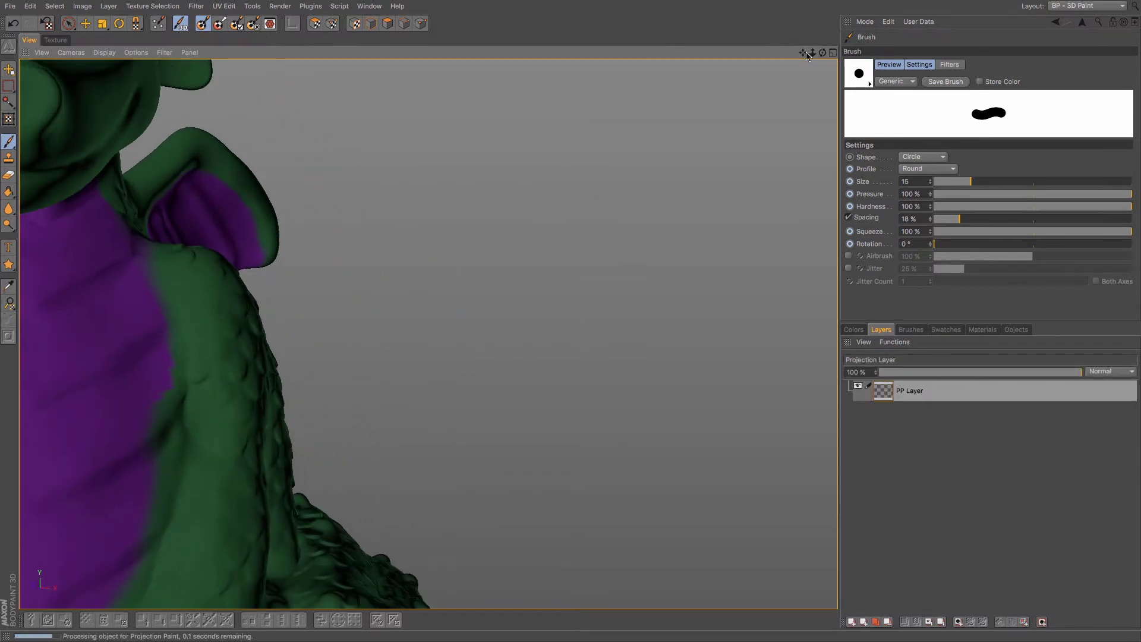
drag(806, 55, 428, 331)
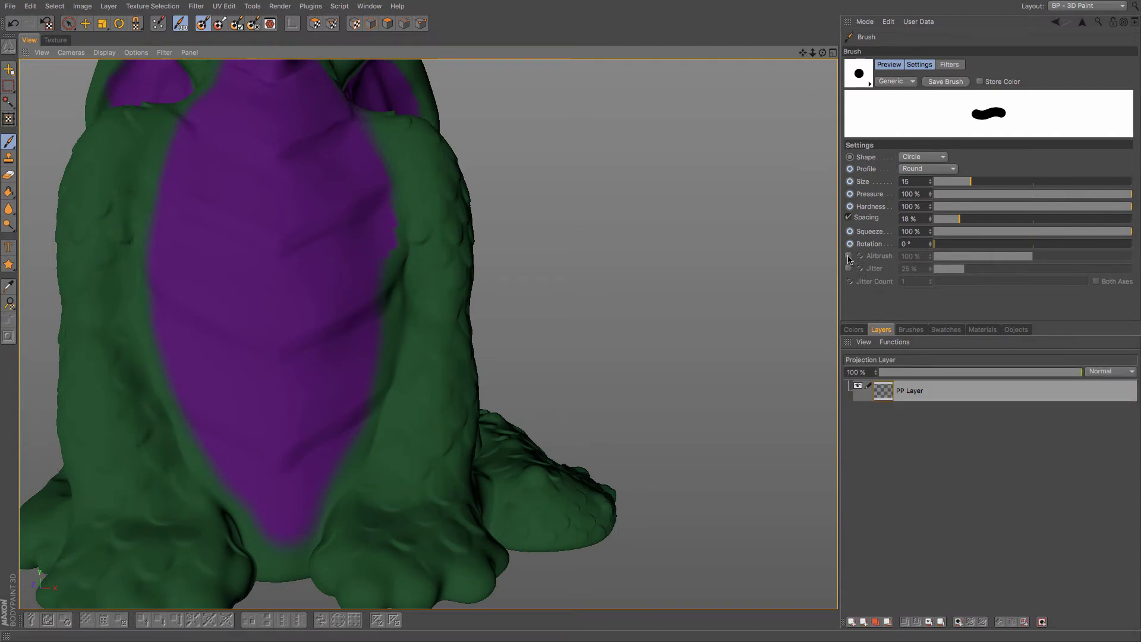
Use a size-40 airbrush at 29% strength to extend the purple belly down between the legs.
click(849, 256)
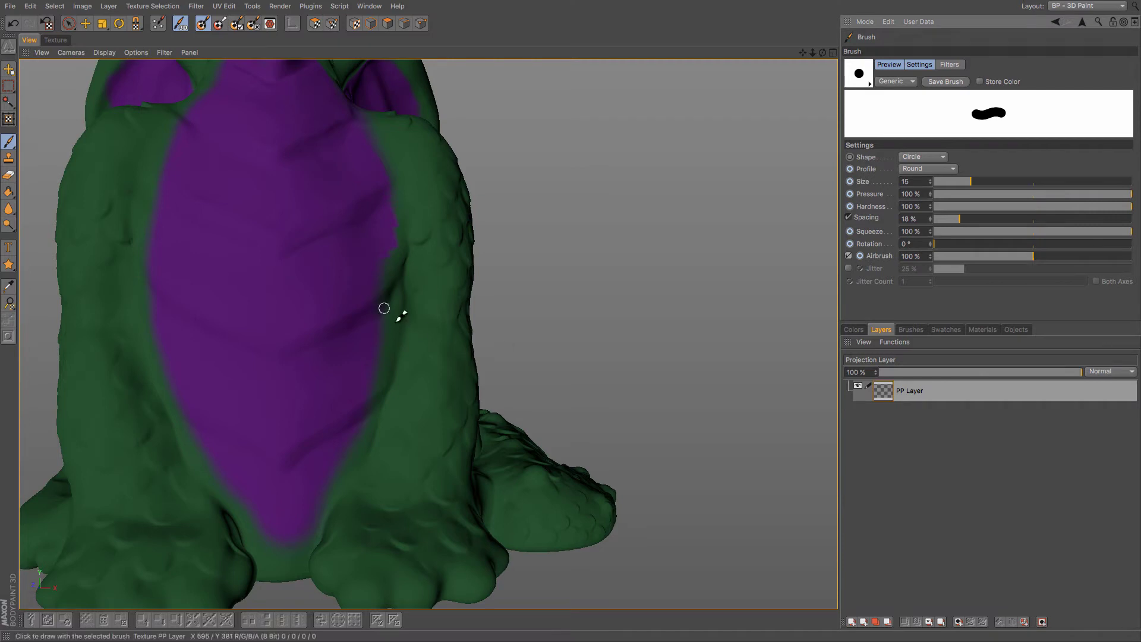
click(986, 256)
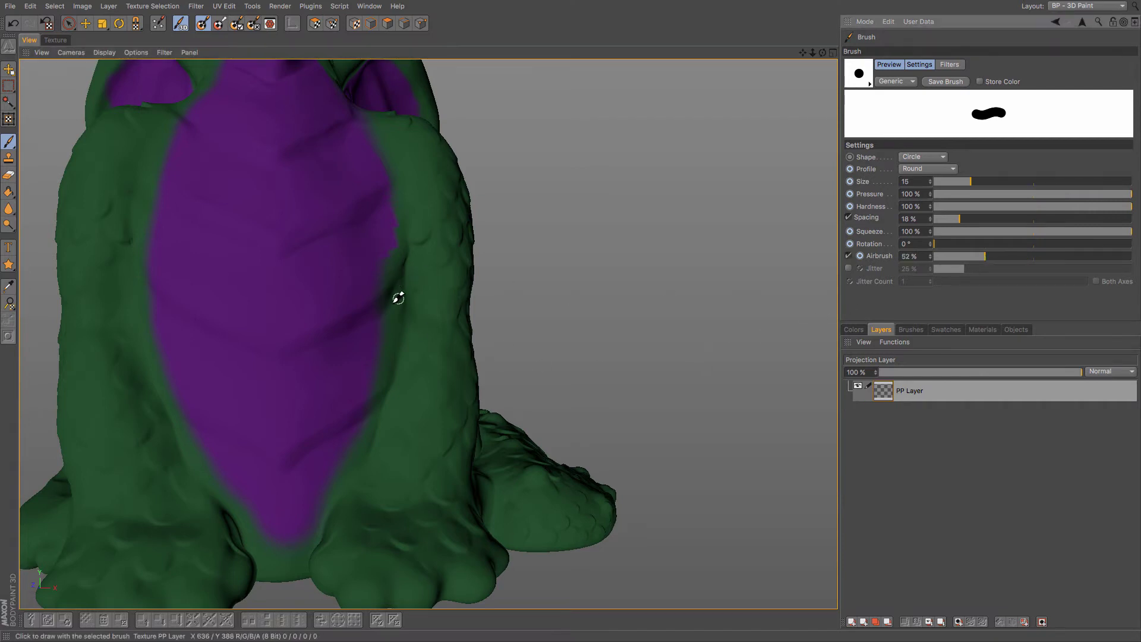
middle_drag(372, 296, 380, 247)
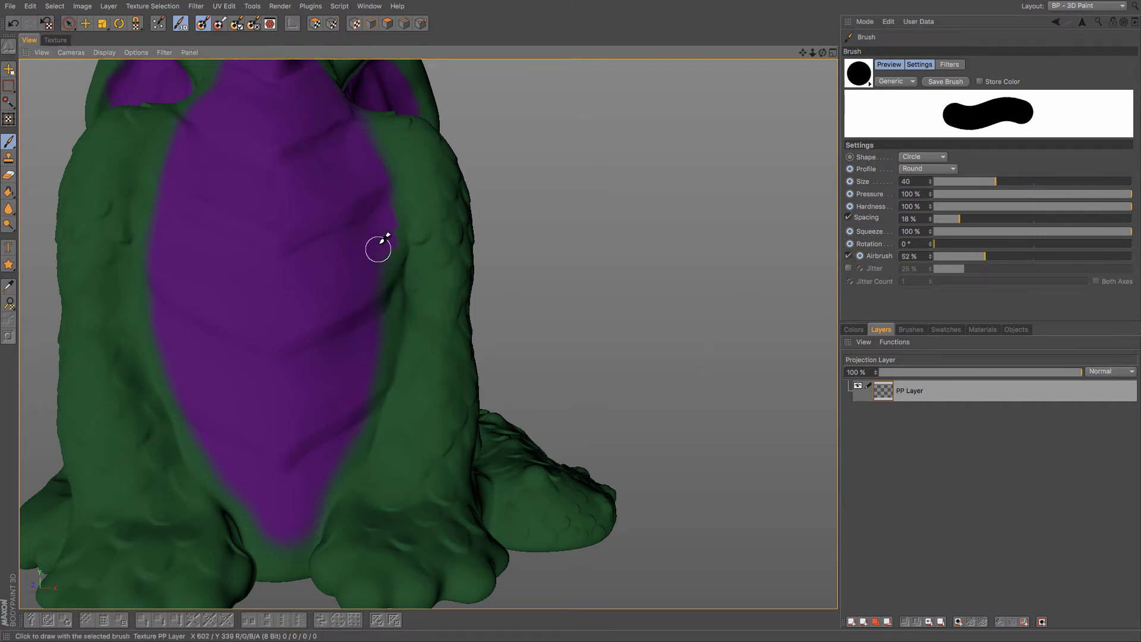
click(974, 195)
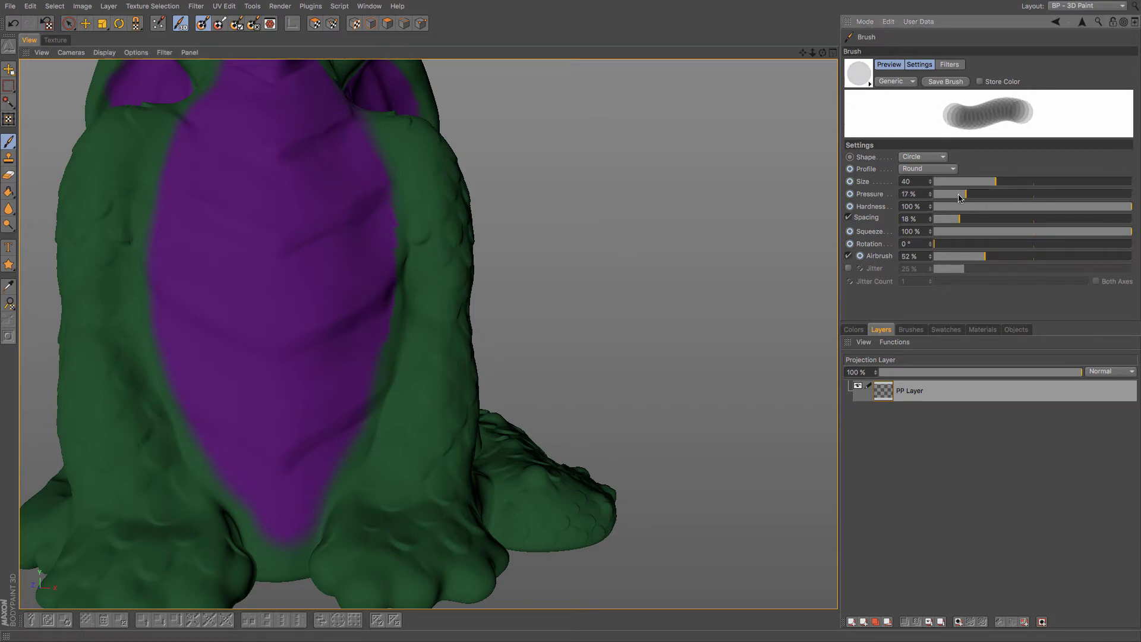
click(961, 195)
click(1013, 256)
click(962, 258)
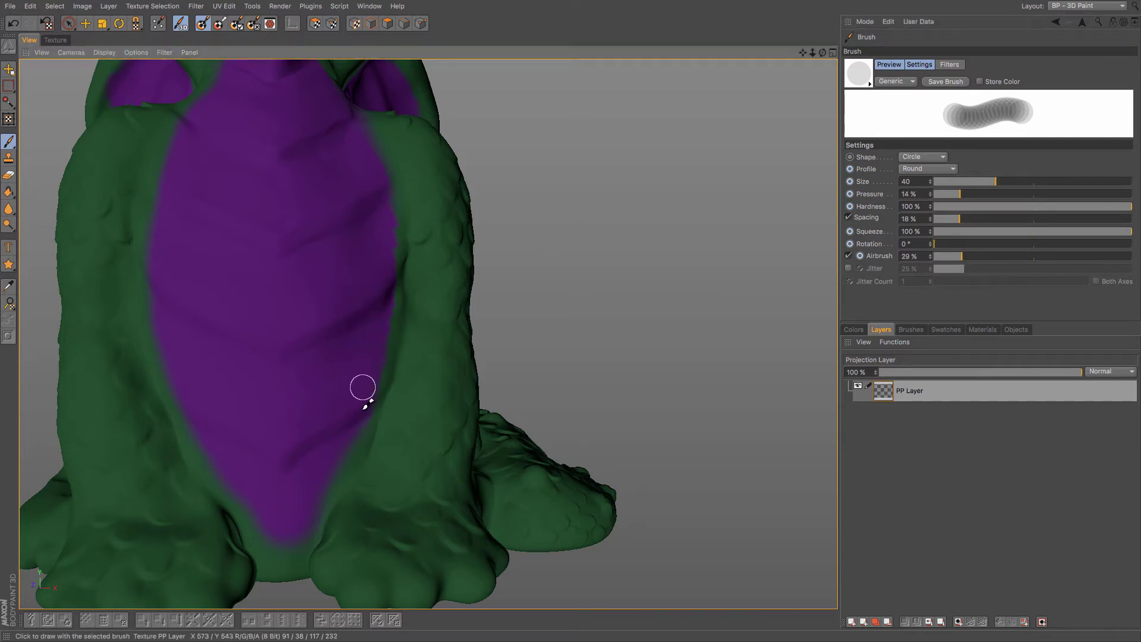
mouse_move(307, 516)
mouse_down()
mouse_move(309, 491)
mouse_move(281, 573)
mouse_move(303, 498)
mouse_move(282, 561)
mouse_move(293, 501)
mouse_move(277, 588)
mouse_move(281, 499)
mouse_move(280, 574)
mouse_move(270, 522)
mouse_move(269, 573)
mouse_move(262, 518)
mouse_move(270, 554)
mouse_move(158, 339)
mouse_move(158, 279)
mouse_move(396, 247)
mouse_move(362, 449)
mouse_move(261, 474)
mouse_move(171, 363)
mouse_move(440, 333)
mouse_up()
scroll(166, 180, down, 5)
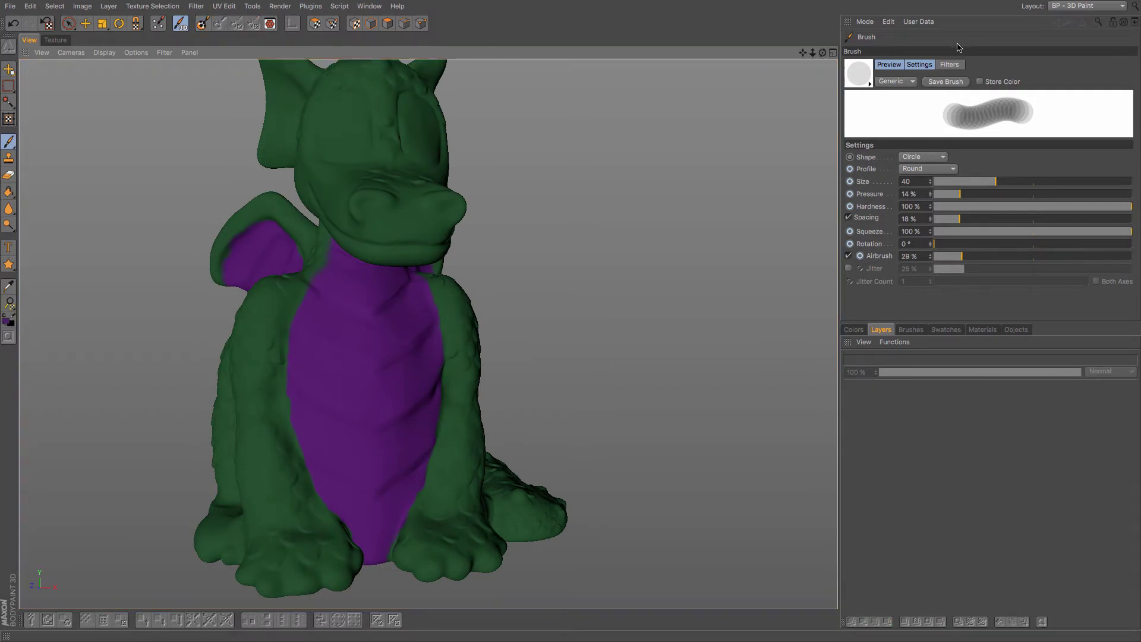
alt+drag(428, 334, 428, 334)
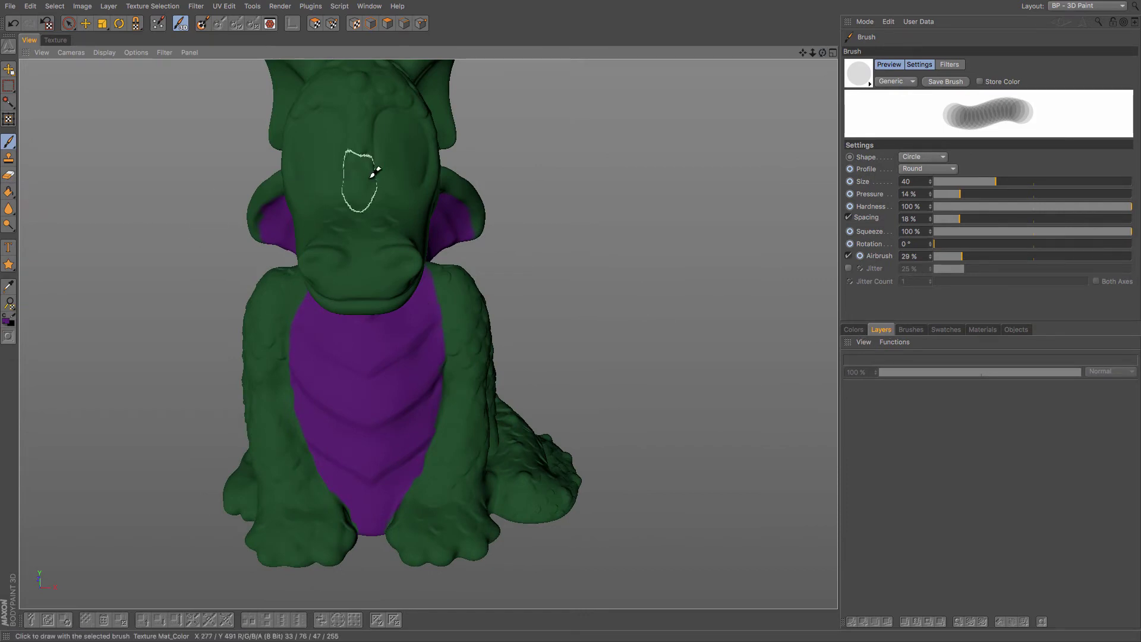
Add a new empty layer and paint a white eye patch on the dragon's head.
click(86, 23)
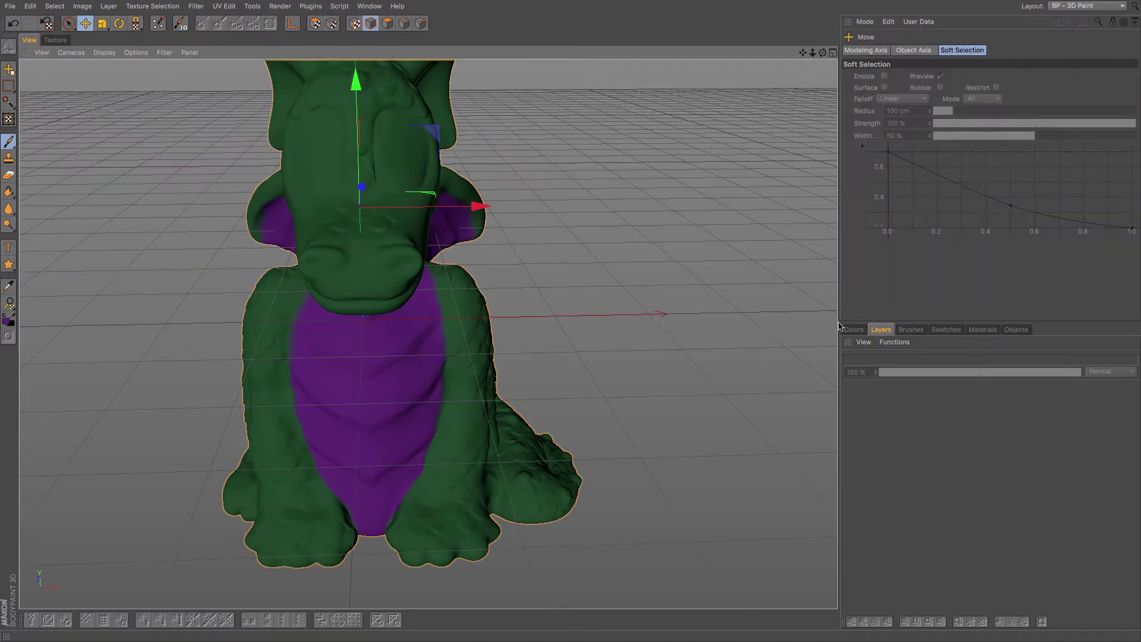
click(866, 331)
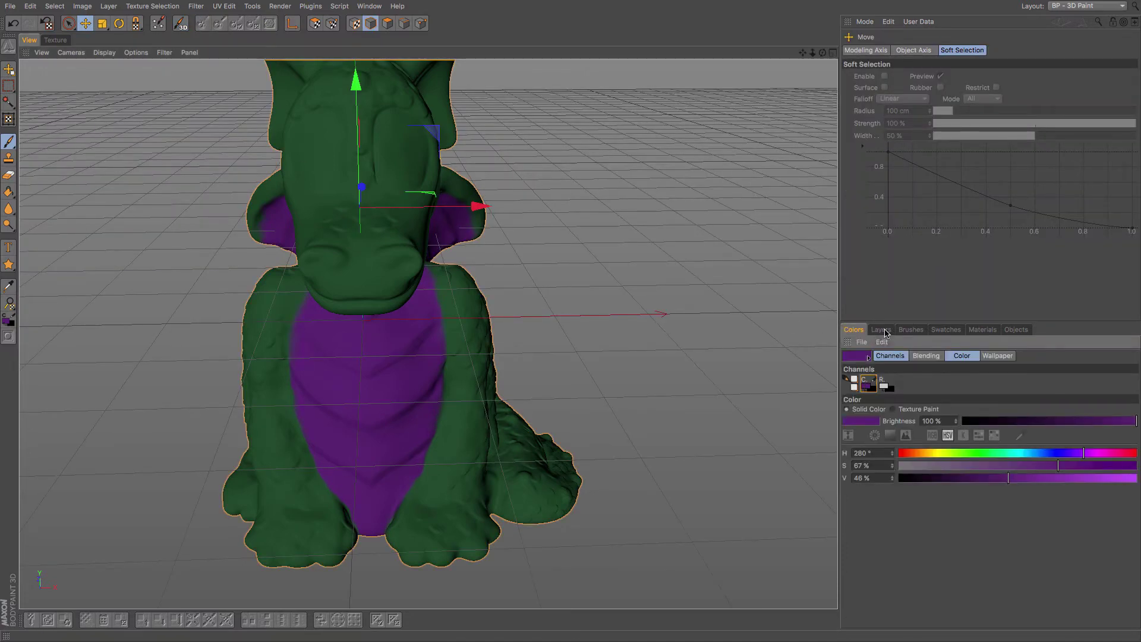
click(882, 330)
click(875, 623)
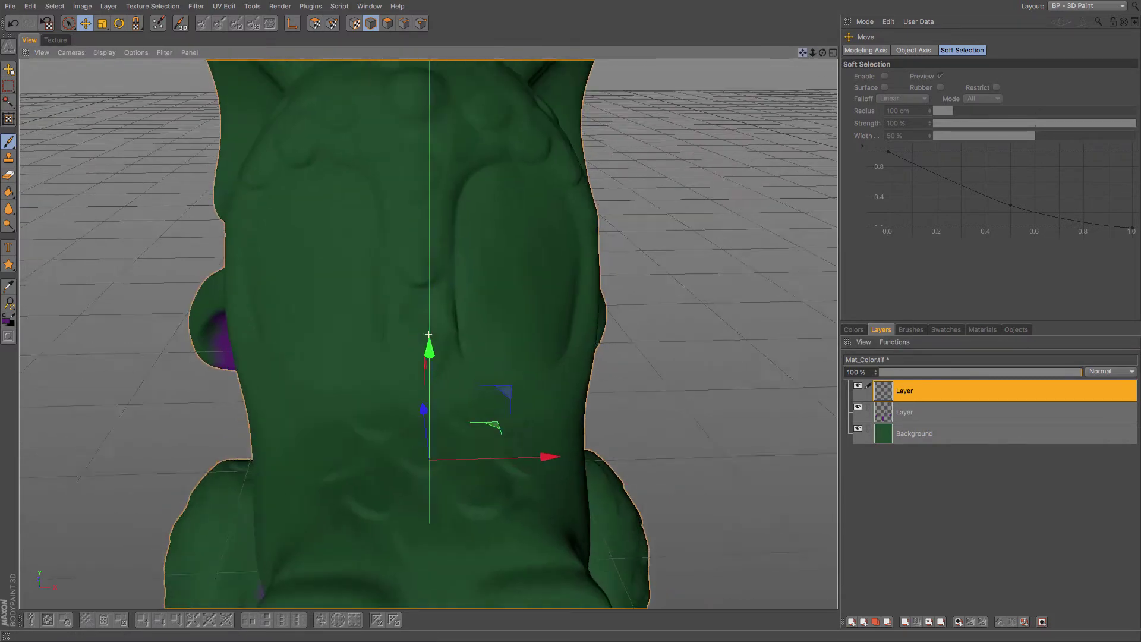
click(854, 330)
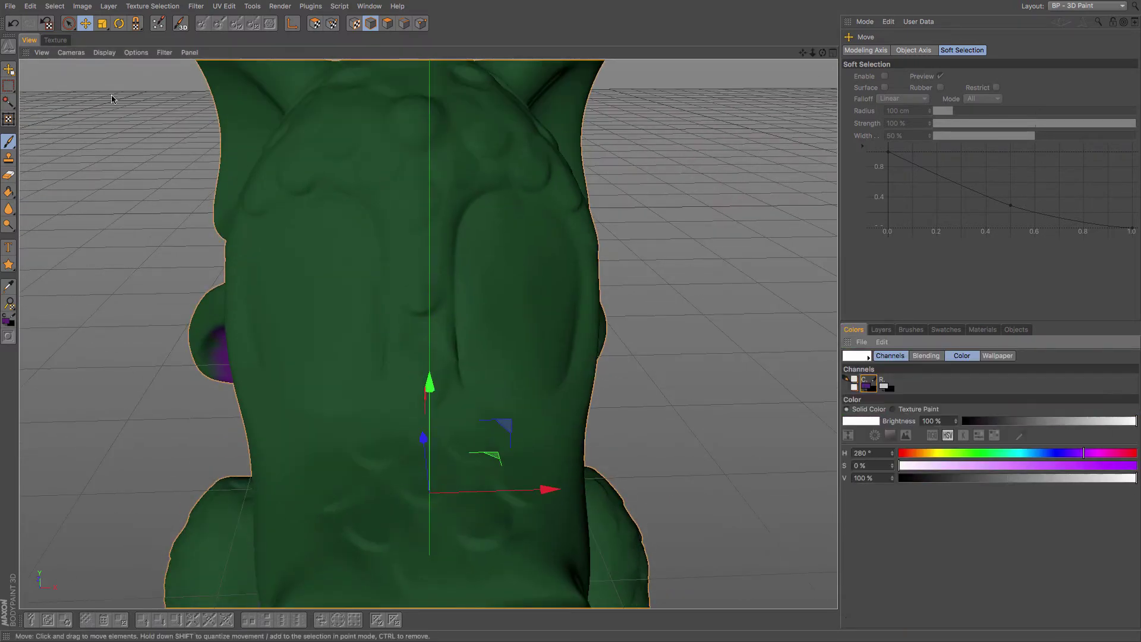
click(8, 141)
mouse_move(321, 255)
mouse_down()
mouse_move(347, 313)
mouse_move(349, 242)
mouse_move(331, 224)
mouse_up()
middle_drag(331, 225, 319, 275)
mouse_move(319, 275)
mouse_down()
mouse_move(317, 209)
mouse_move(369, 358)
mouse_move(339, 198)
mouse_up()
Rectangle-select the eye, place a horizontally flipped copy to its right, and apply the transform.
click(8, 85)
drag(224, 171, 399, 440)
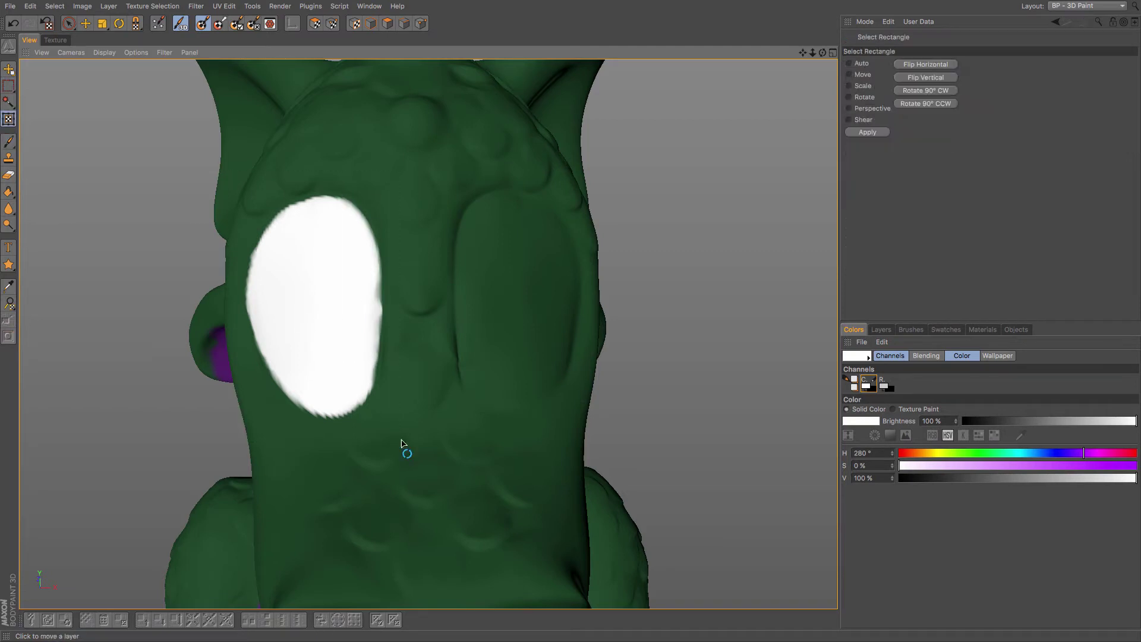
click(9, 119)
drag(320, 288, 515, 285)
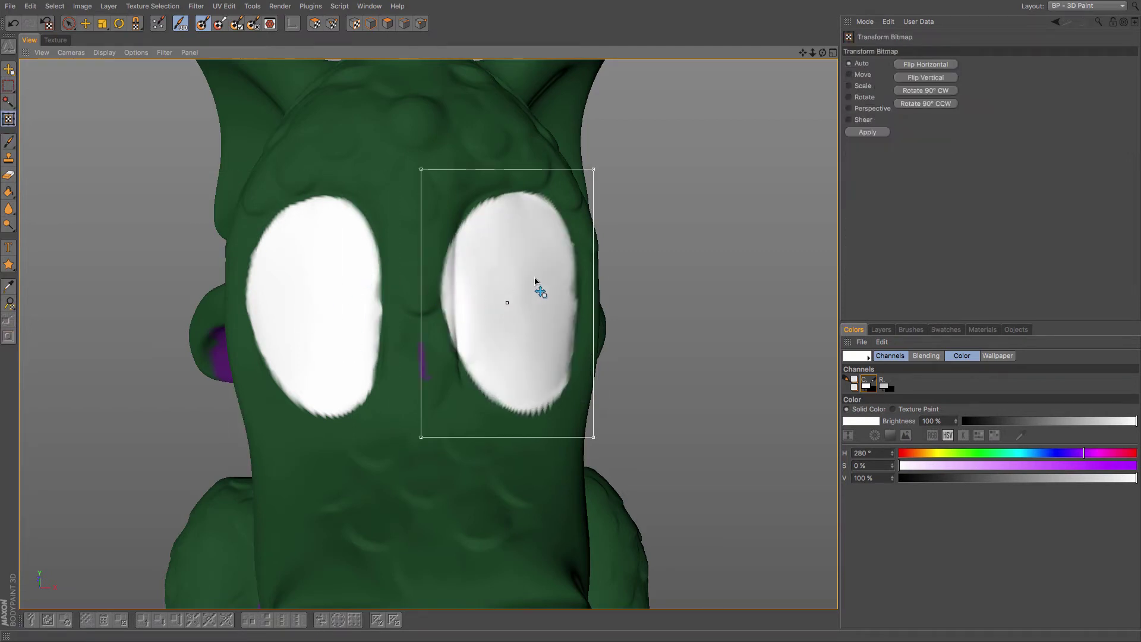
click(934, 66)
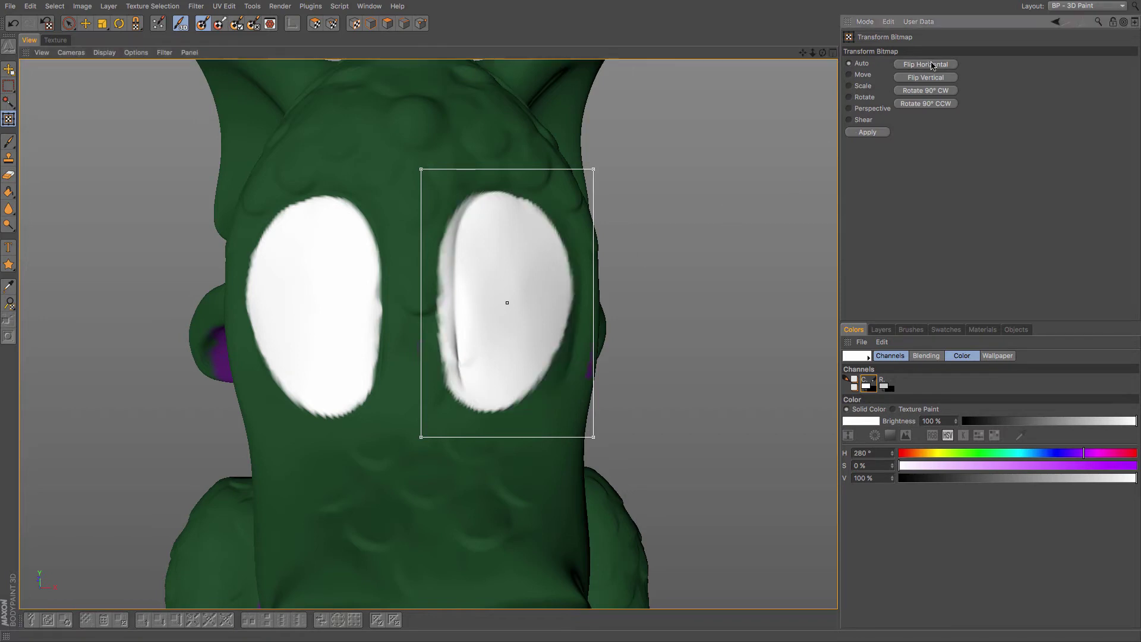
drag(530, 347, 536, 345)
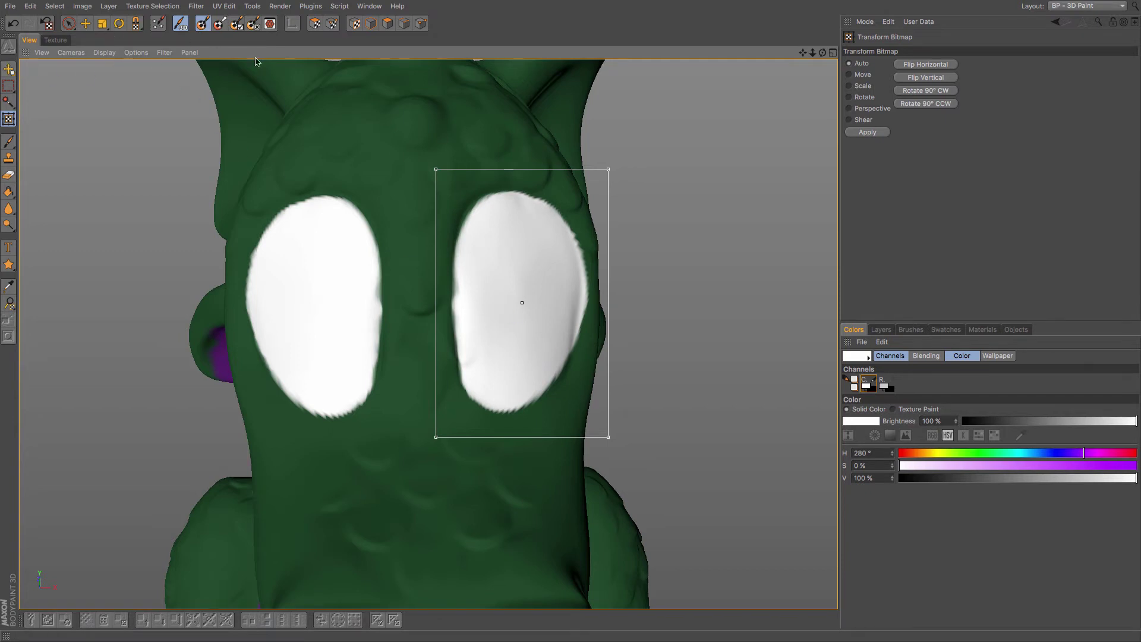
click(85, 24)
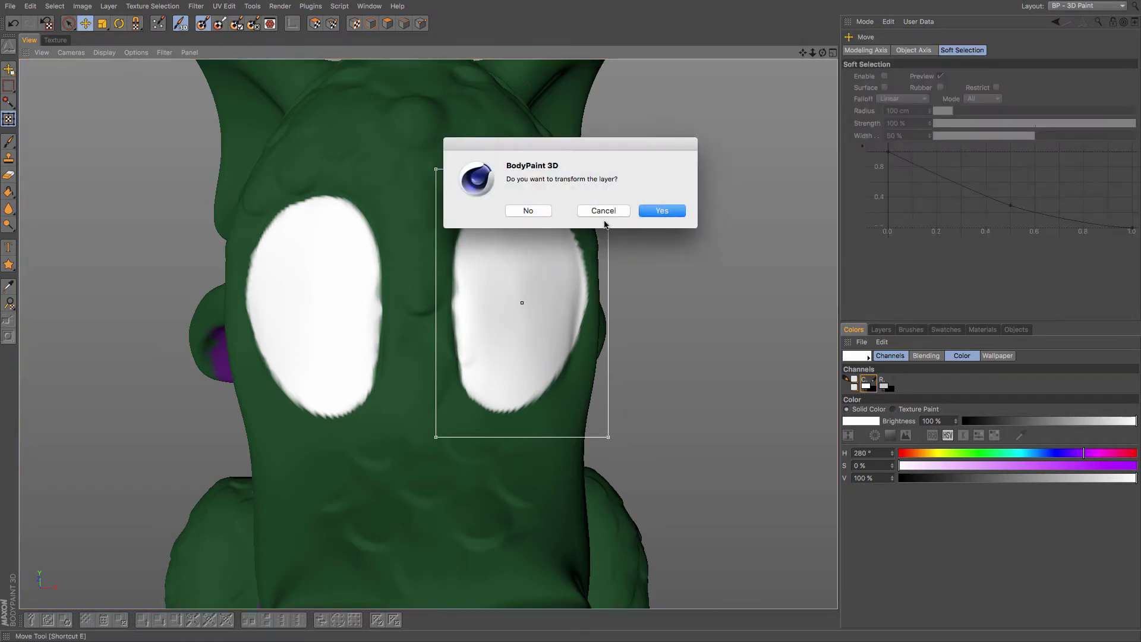
click(654, 212)
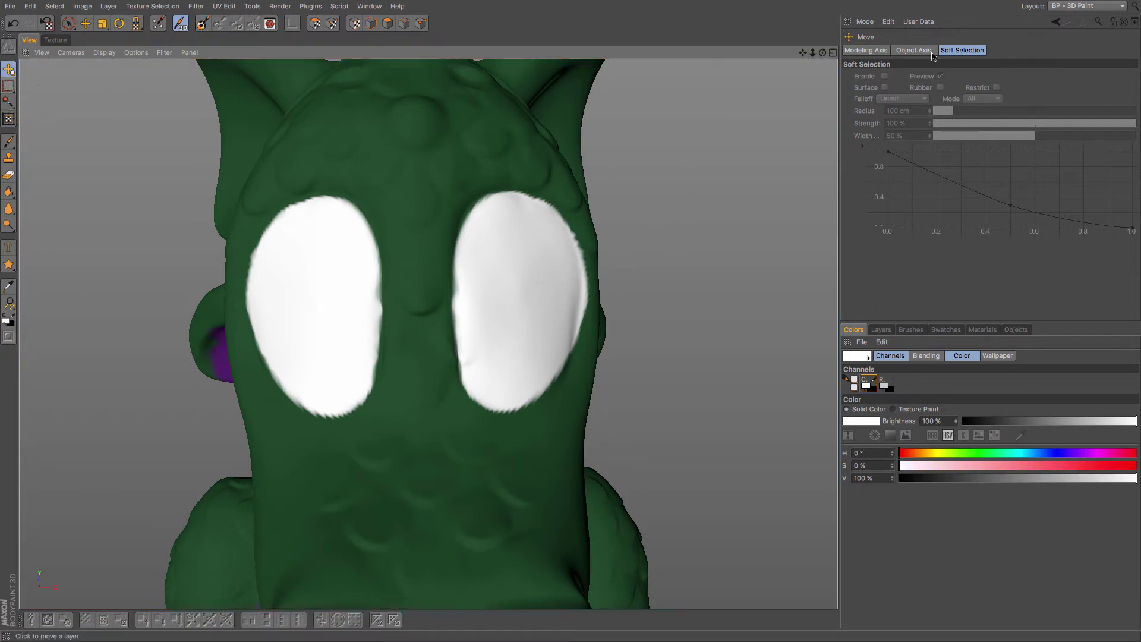
Draw a filled black circle (V 0%) as a pupil in both the left and right eyes.
mouse_move(434, 328)
alt+mouse_down()
mouse_move(415, 333)
mouse_move(428, 334)
mouse_move(410, 357)
mouse_move(428, 327)
alt+mouse_up()
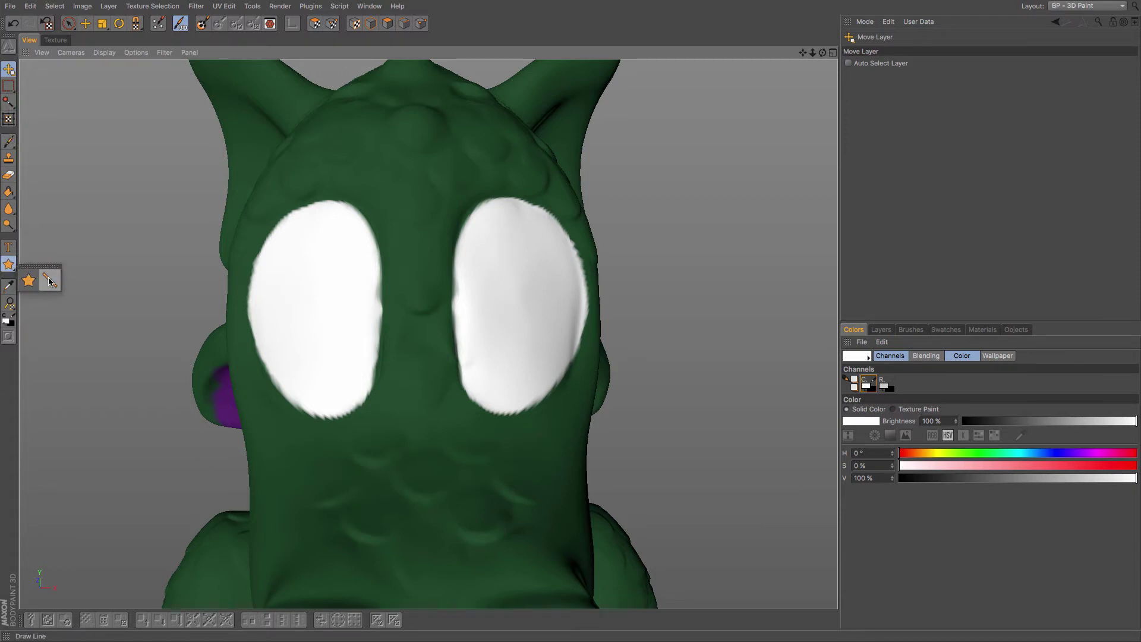
click(8, 265)
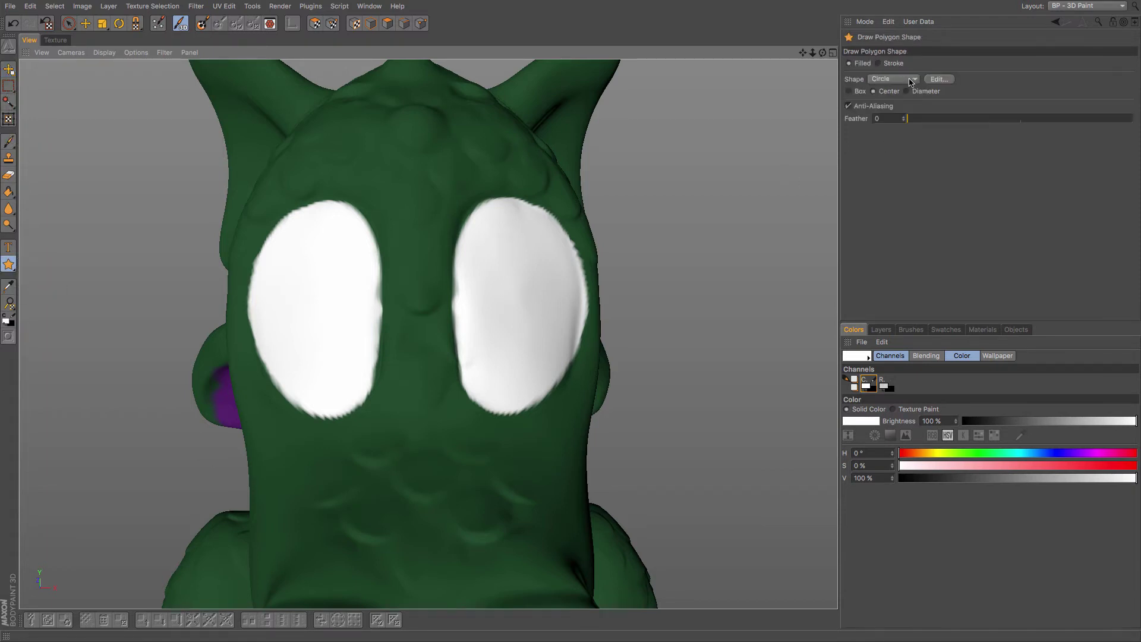
drag(914, 479, 899, 479)
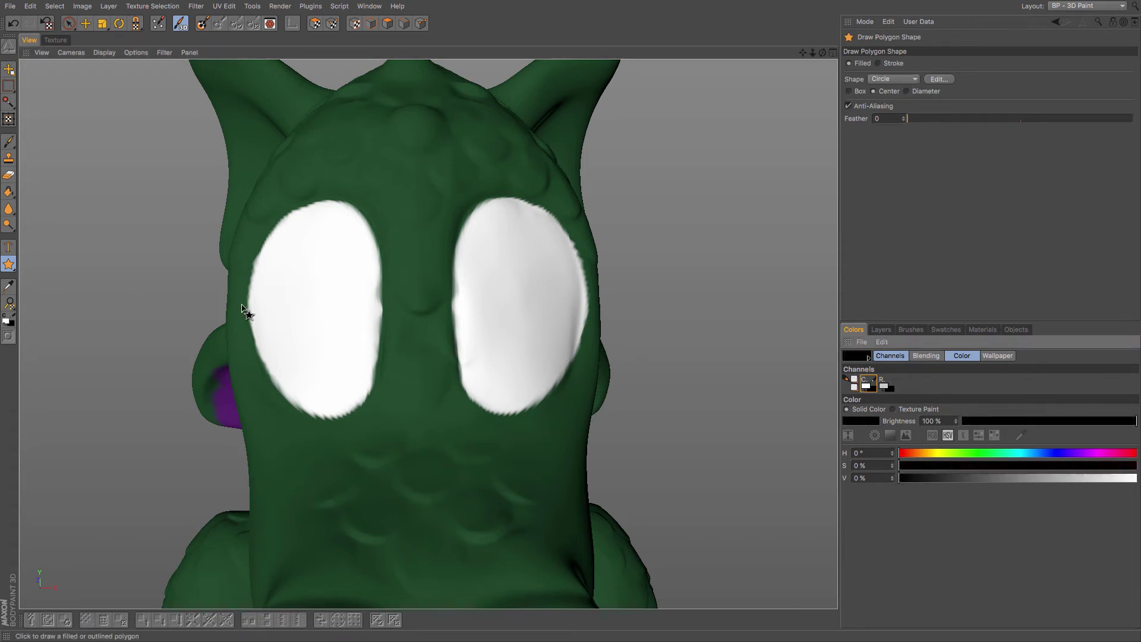
drag(320, 305, 330, 322)
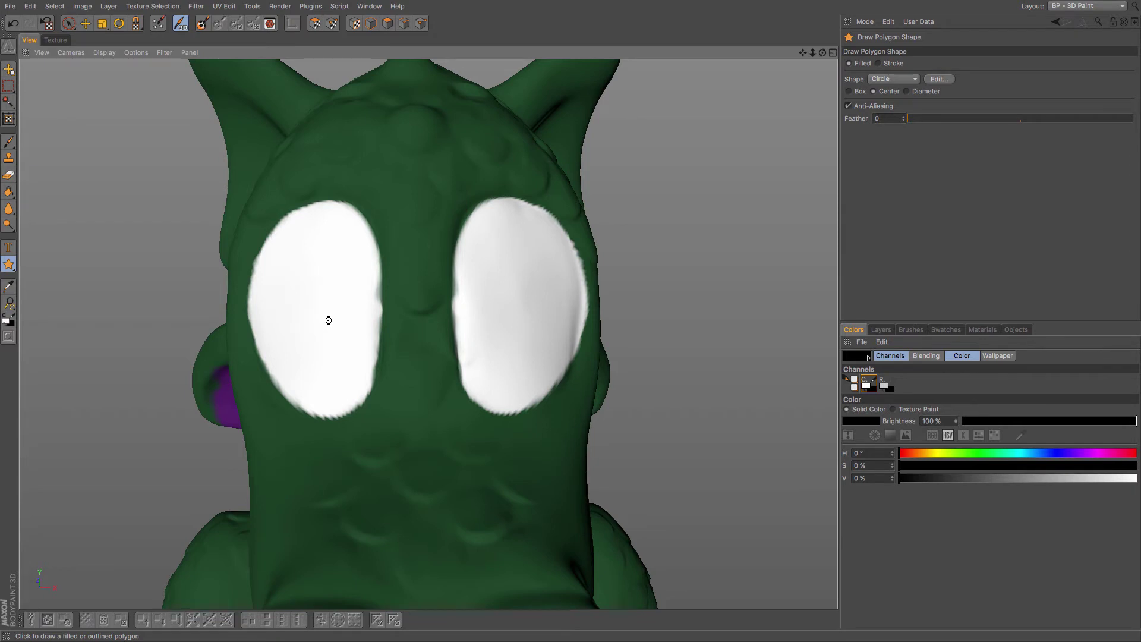
drag(328, 322, 331, 321)
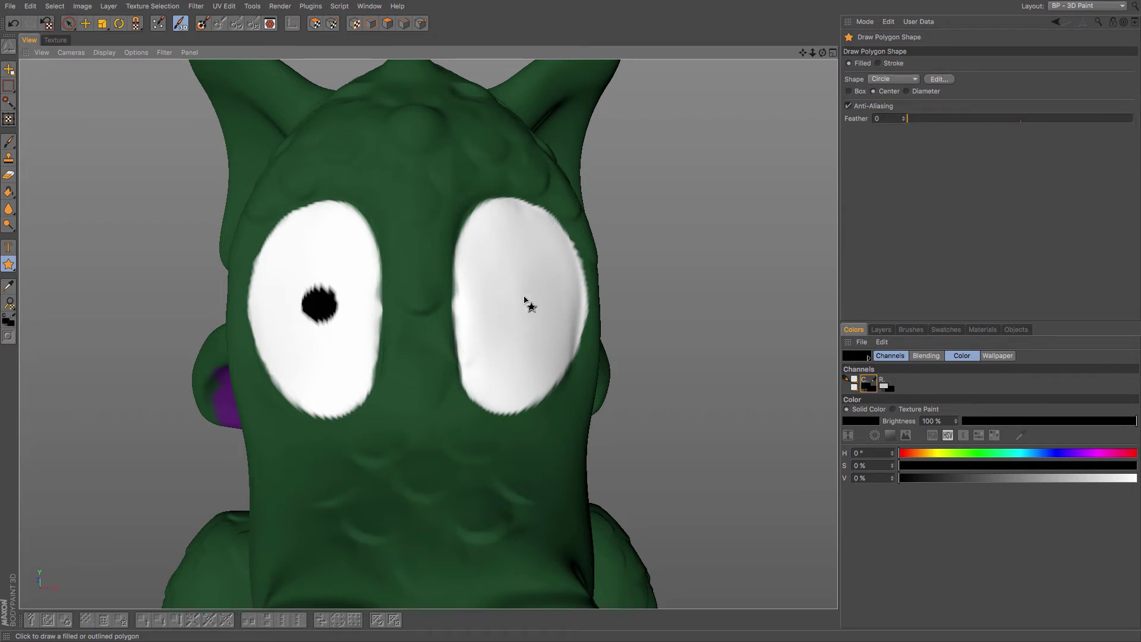
drag(524, 298, 539, 313)
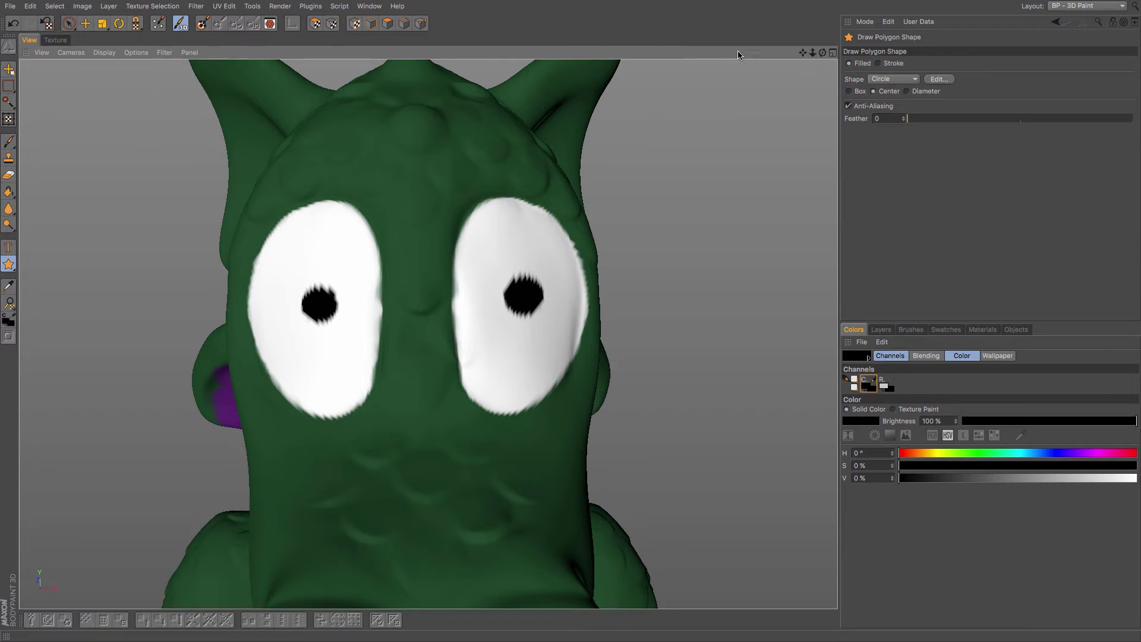
drag(814, 55, 828, 59)
mouse_move(428, 334)
alt+mouse_down()
mouse_move(476, 338)
mouse_move(410, 335)
mouse_move(428, 334)
alt+mouse_up()
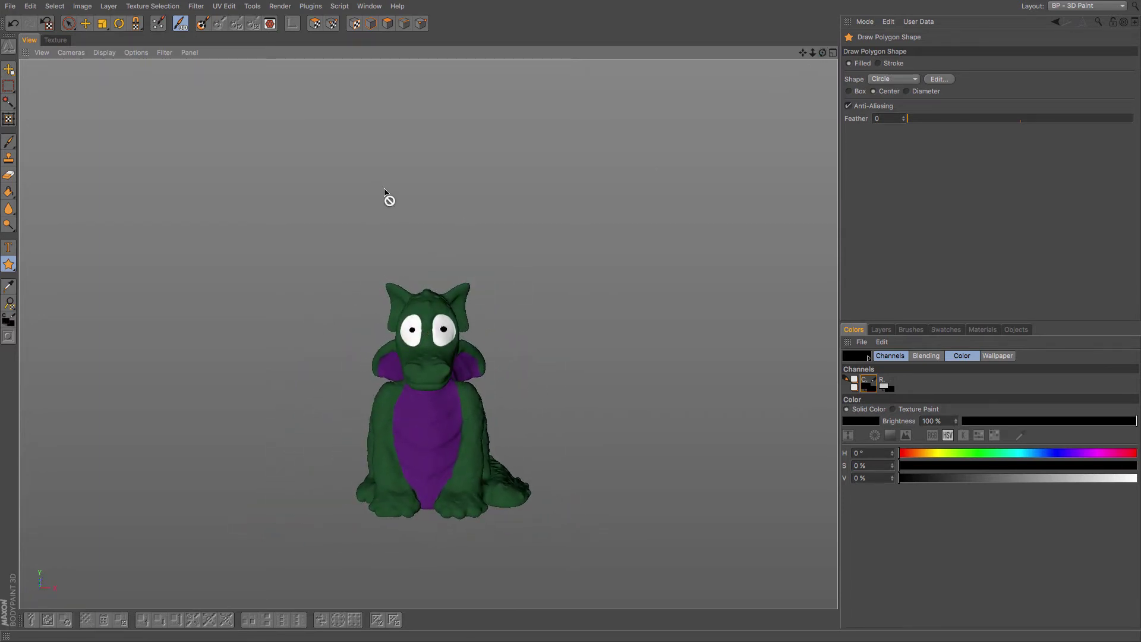
scroll(403, 288, up, 10)
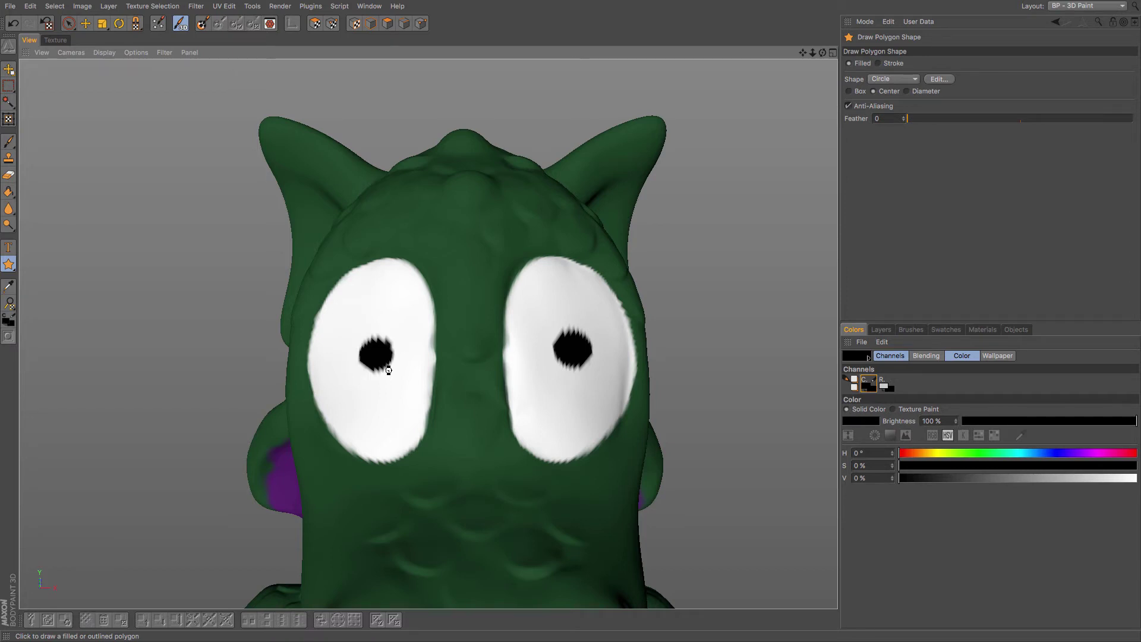
drag(813, 54, 571, 323)
drag(812, 54, 795, 77)
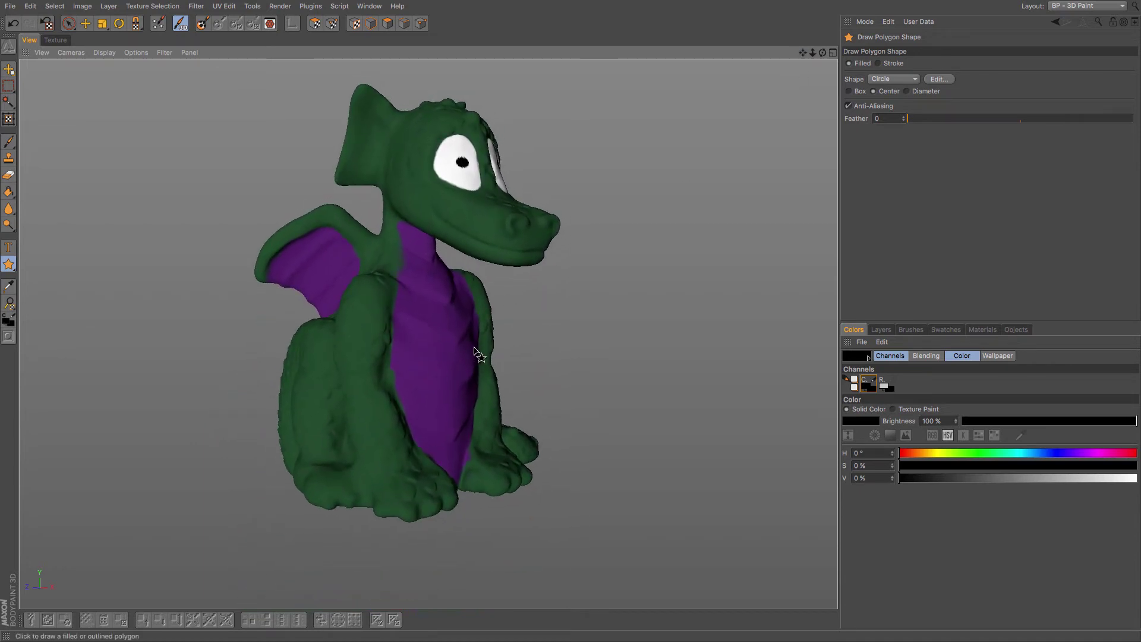
scroll(474, 347, up, 5)
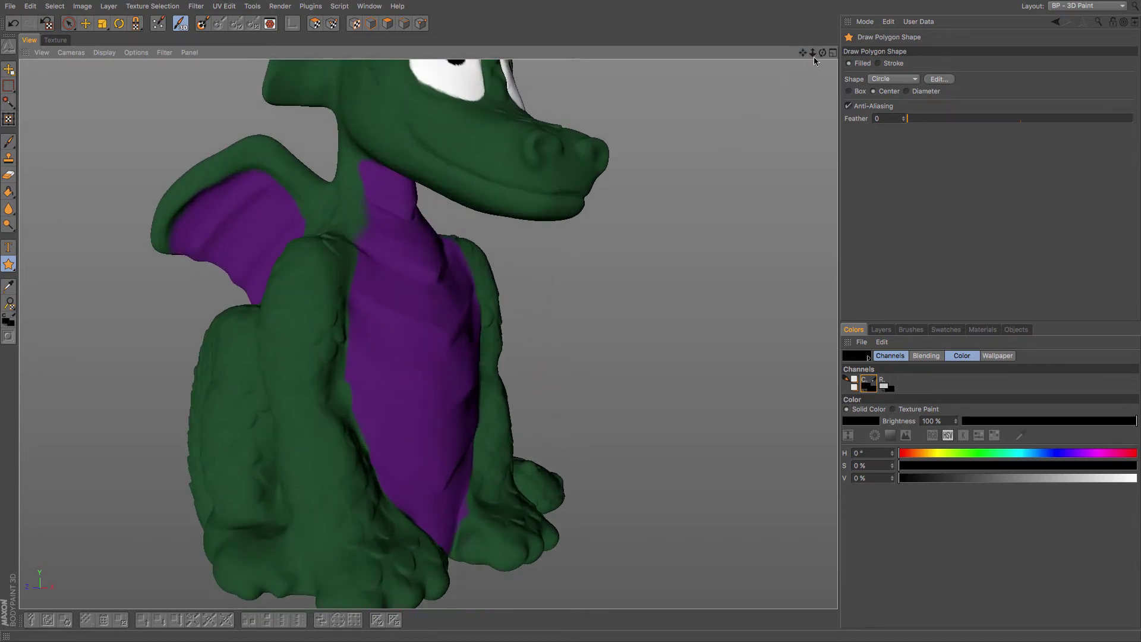
drag(820, 54, 404, 226)
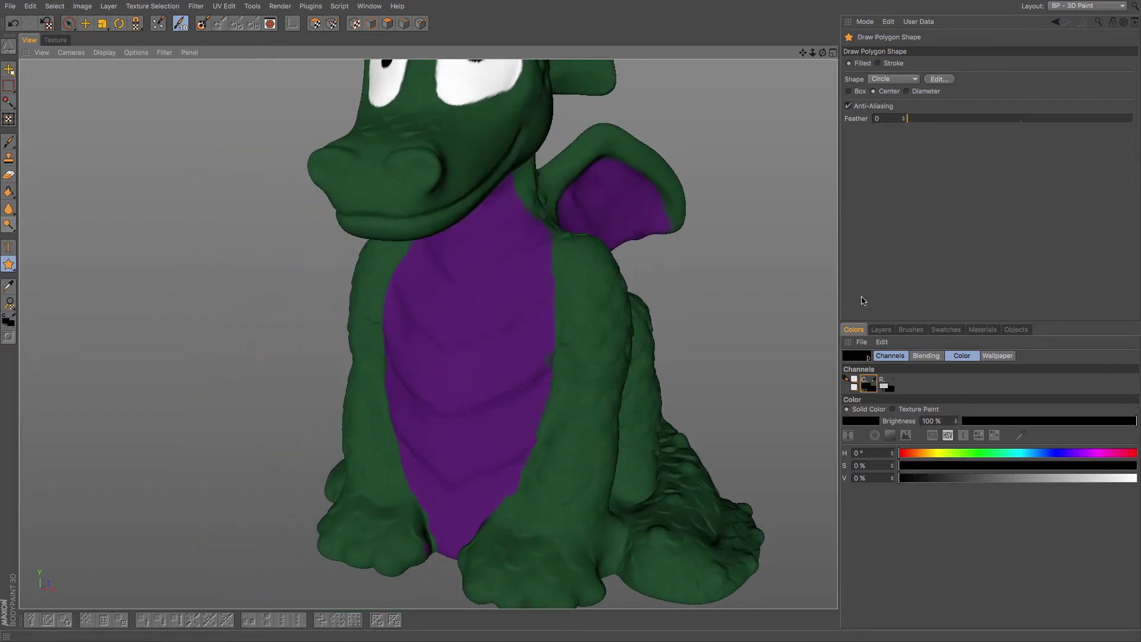
Select the painted layer beneath the eye layer in the layer list.
click(882, 330)
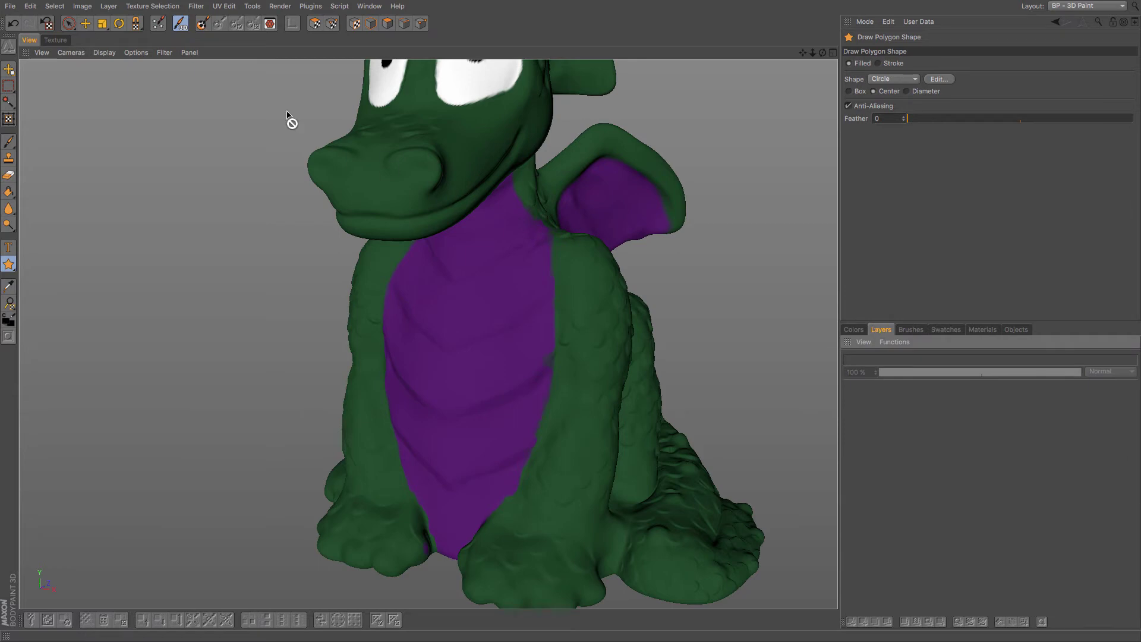
click(87, 23)
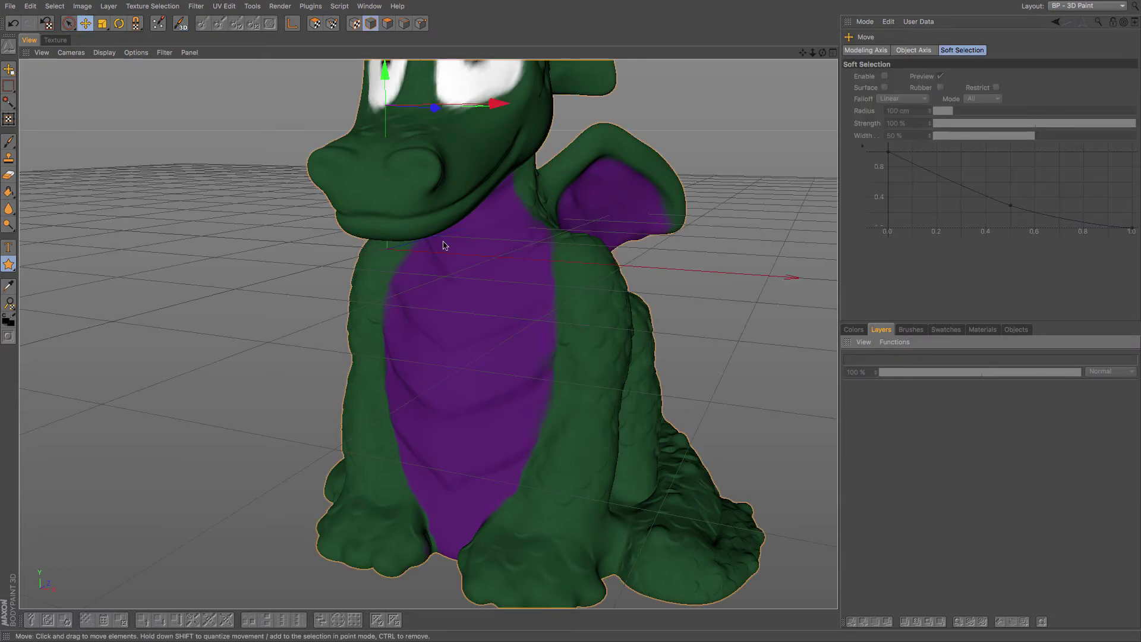
click(854, 330)
click(881, 330)
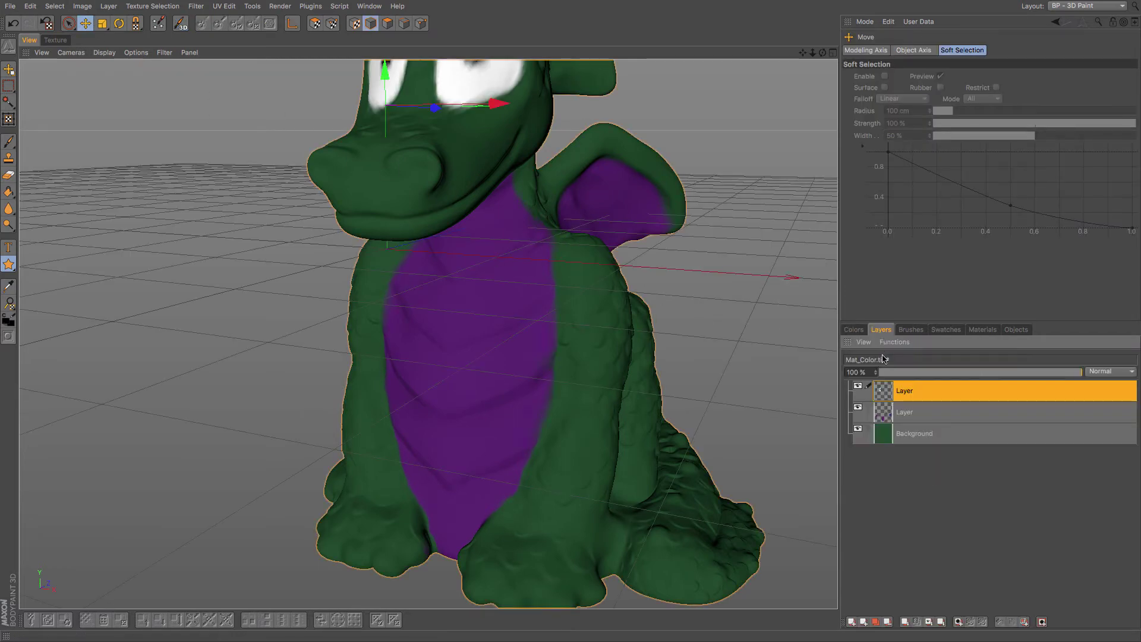
click(909, 416)
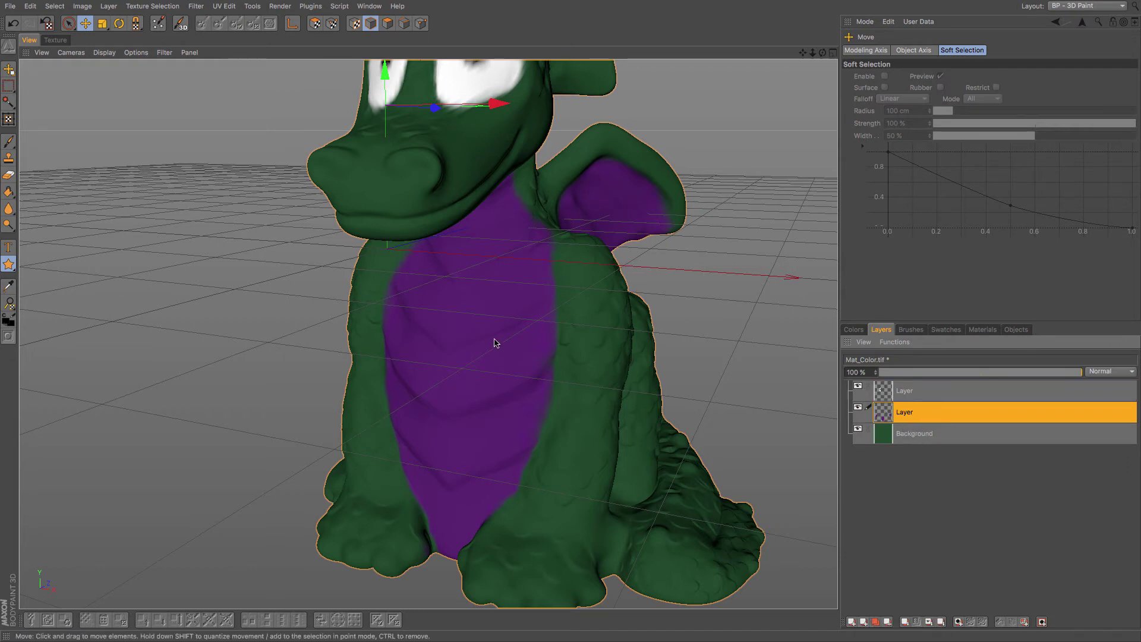
Dodge chevron highlights on the belly, with brush size between 9 and 15 at 50% pressure.
click(8, 224)
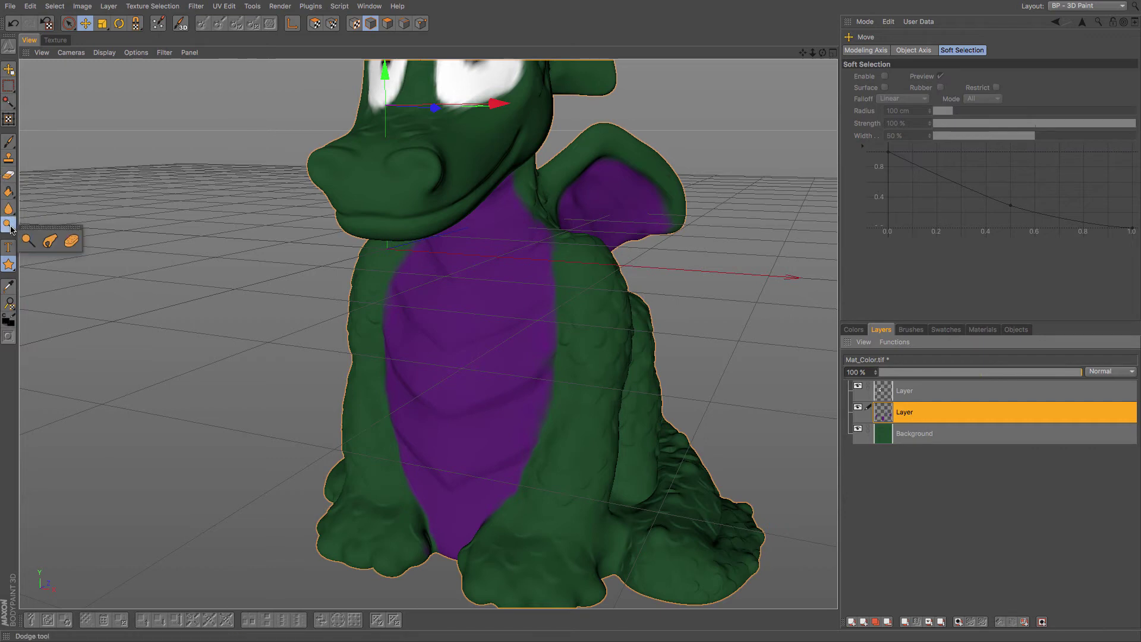
click(28, 239)
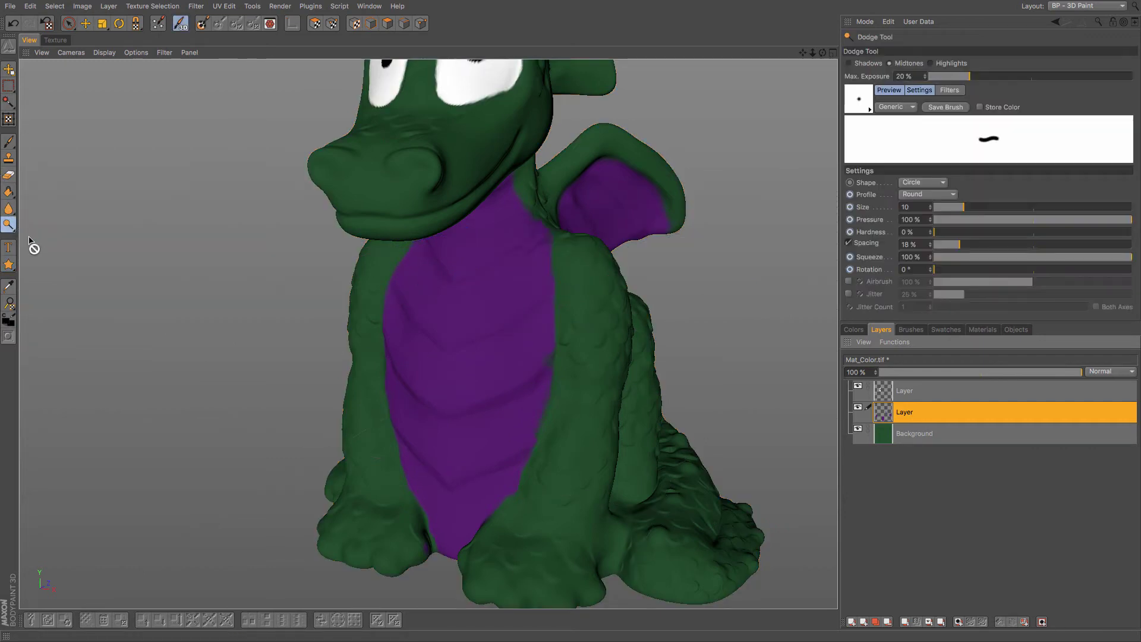
scroll(461, 326, up, 2)
scroll(461, 326, up, 2)
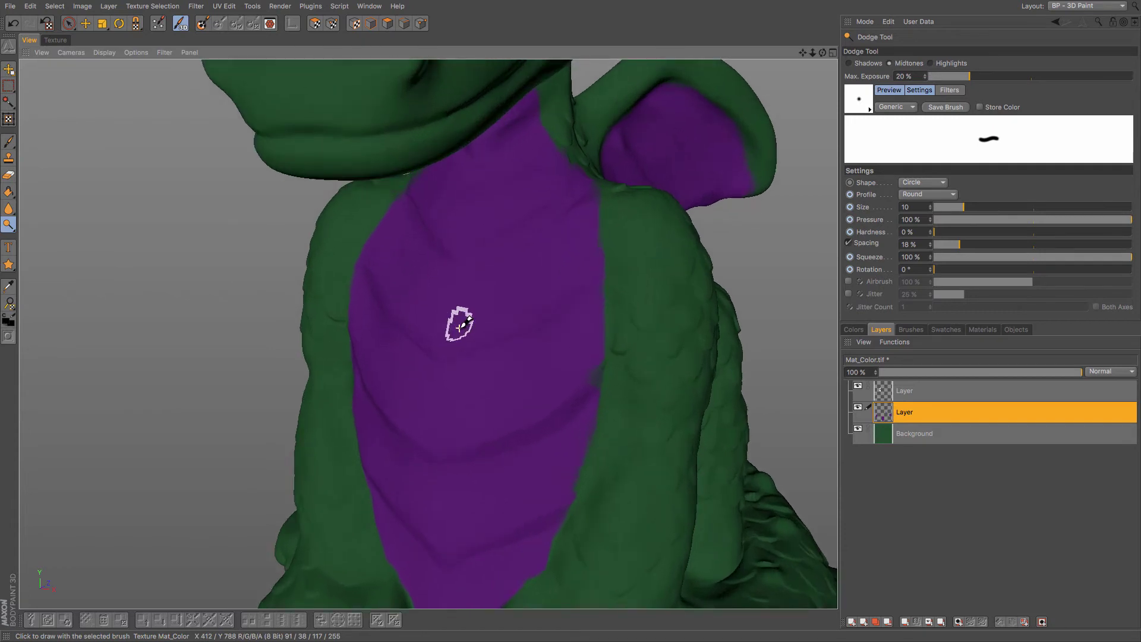
drag(823, 53, 825, 57)
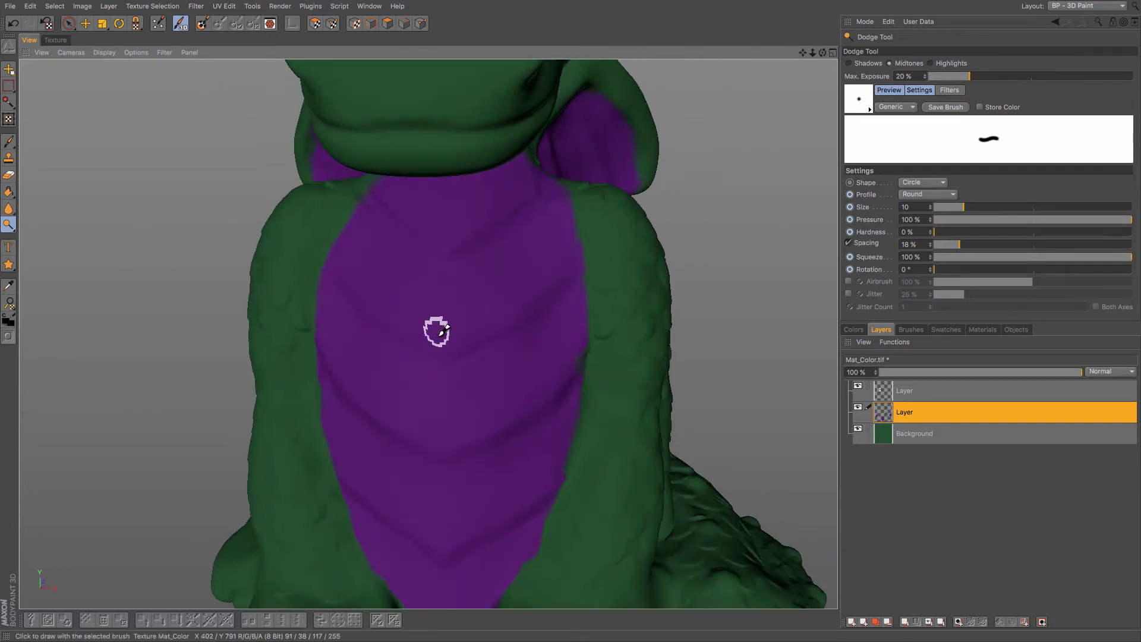
middle_drag(406, 334, 441, 331)
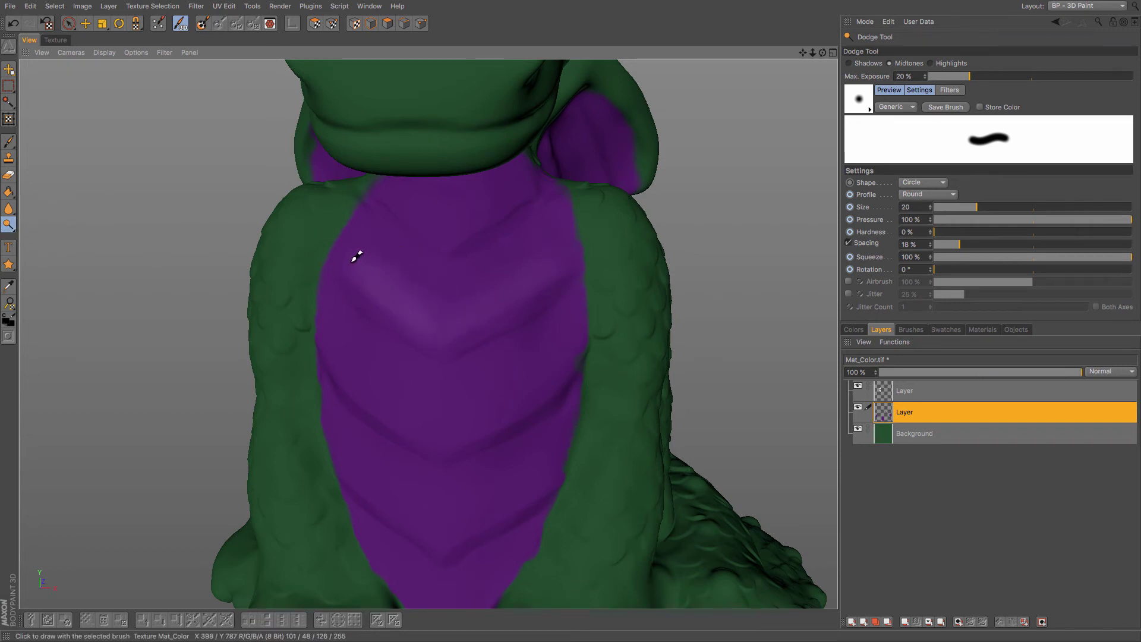
middle_drag(530, 323, 561, 364)
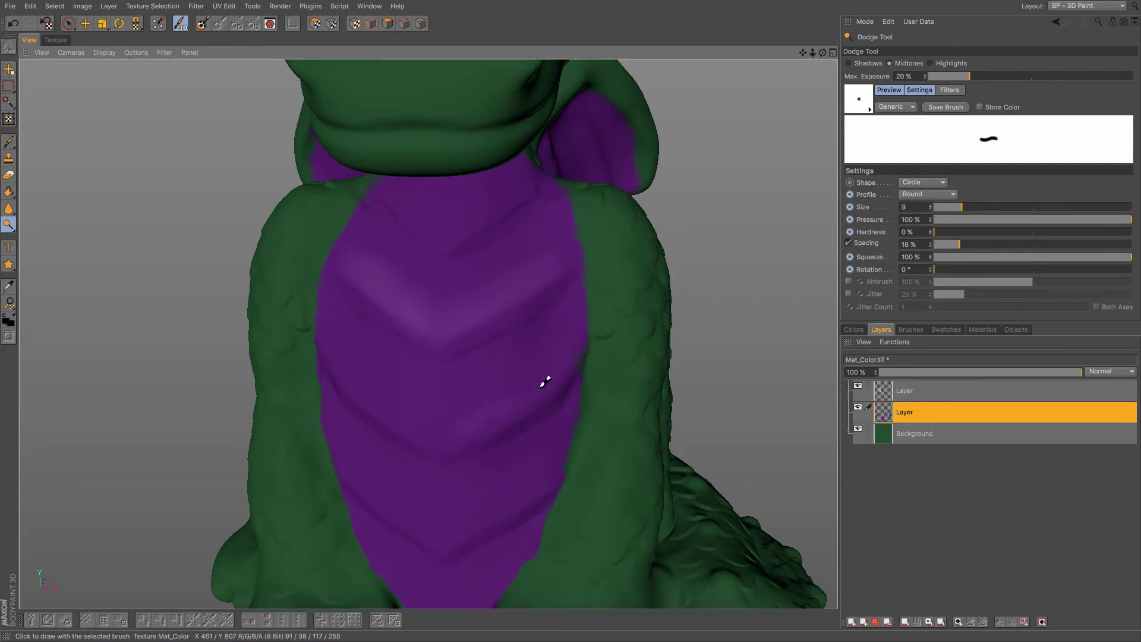
click(1033, 220)
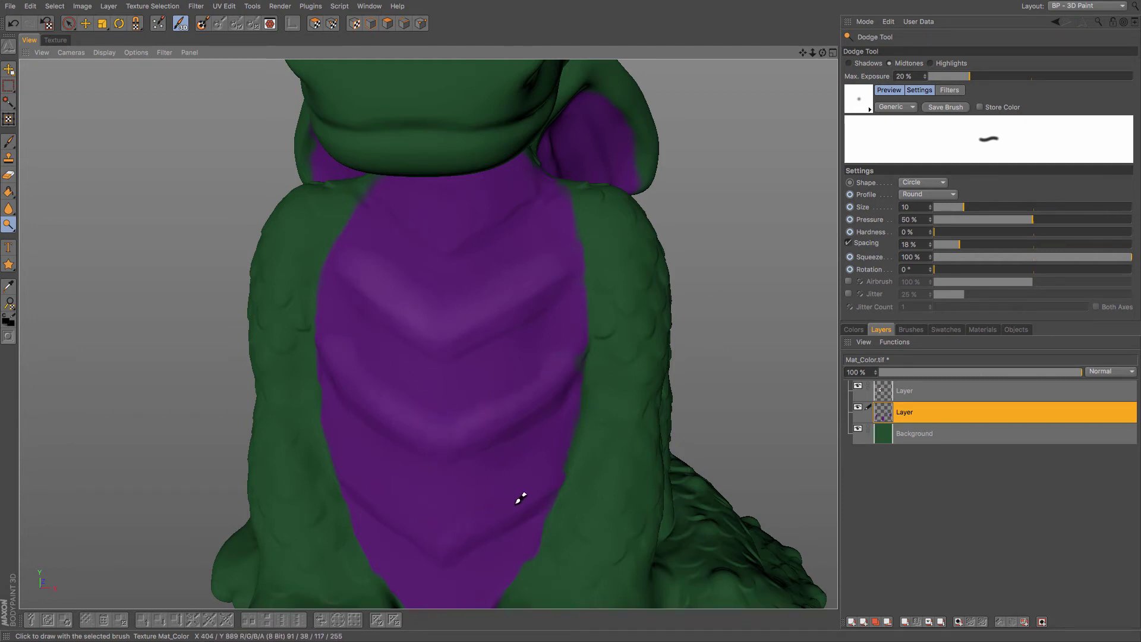
middle_drag(551, 472, 542, 476)
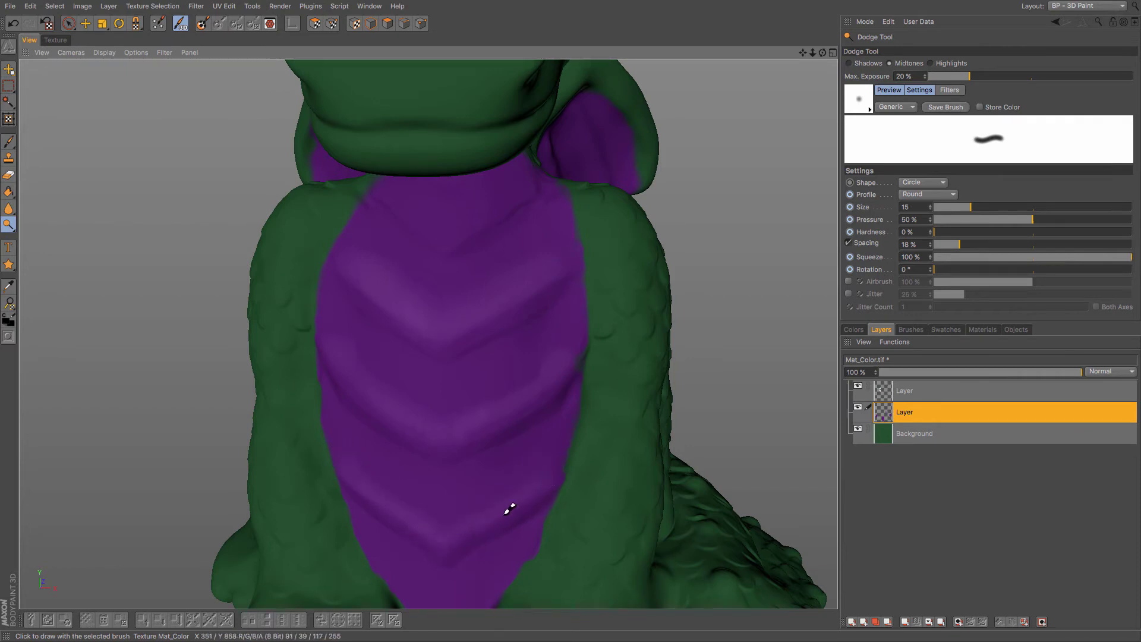
click(15, 230)
Switch to the Burn tool with brush size 20 and 22% pressure for shading the belly.
click(51, 240)
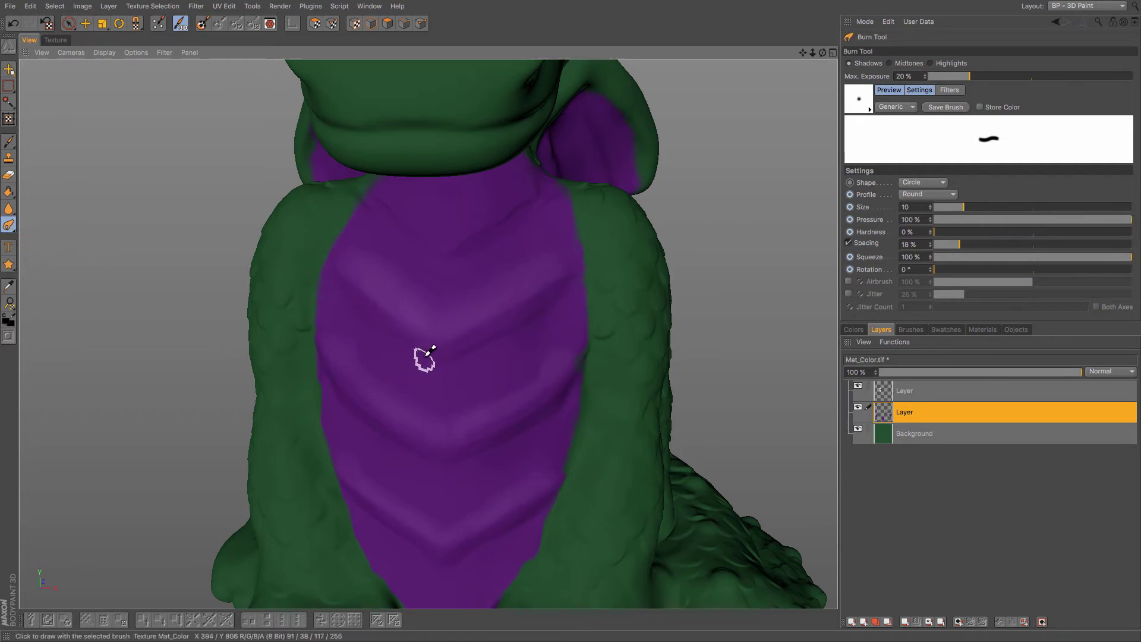
click(1033, 220)
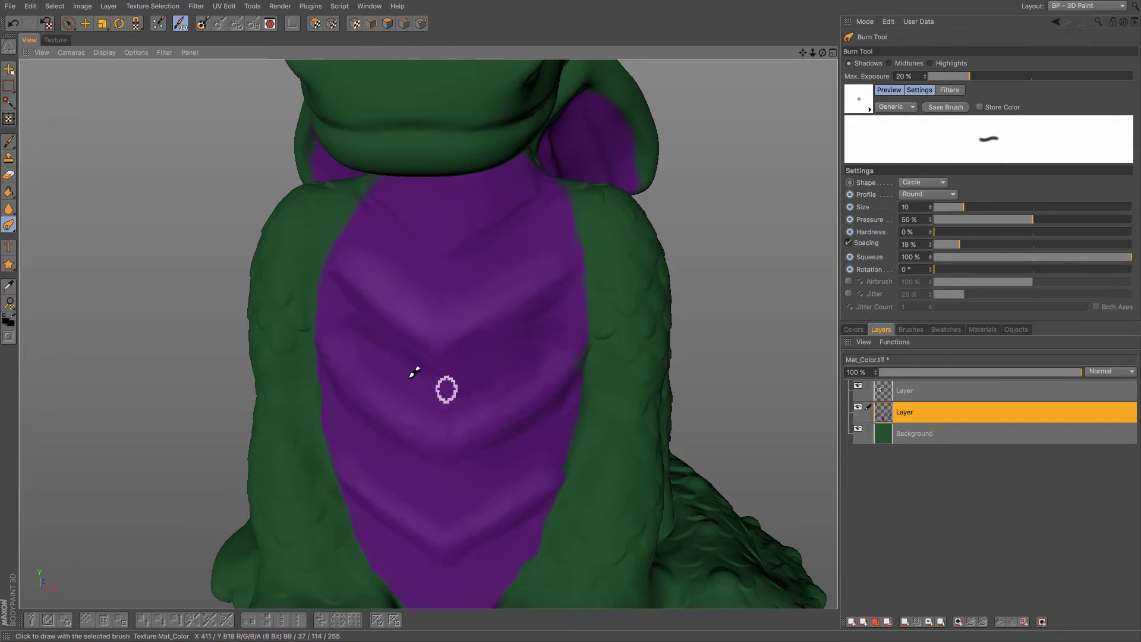
middle_drag(401, 364, 441, 382)
middle_drag(395, 246, 437, 256)
click(978, 222)
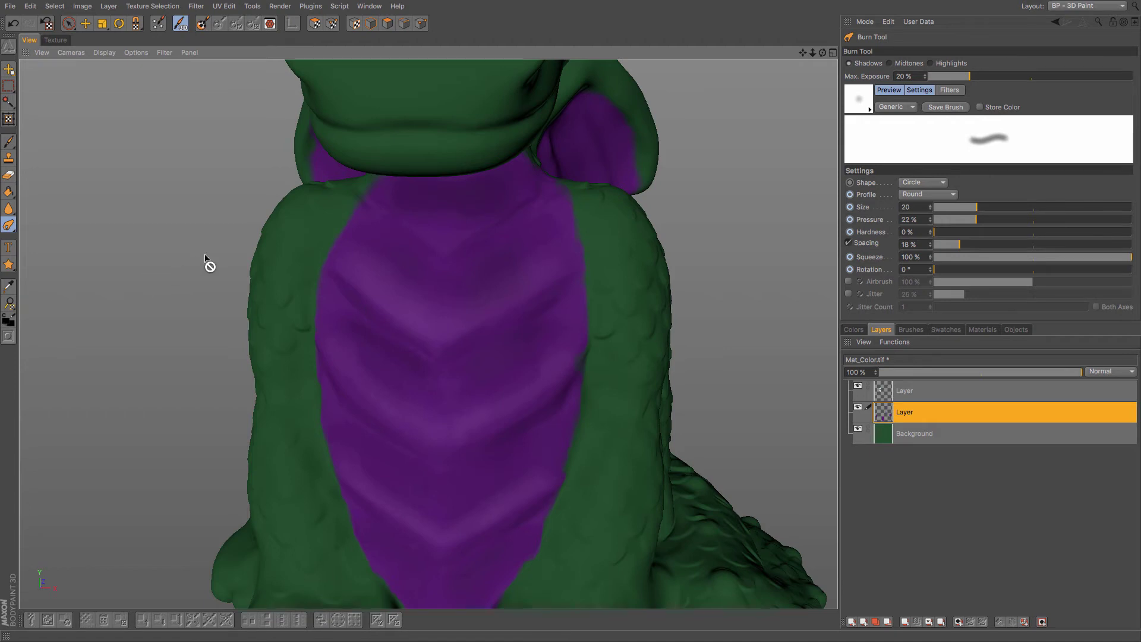
Display the flat Mat_Color UV map showing the burned belly bands at 125% zoom.
scroll(364, 305, down, 5)
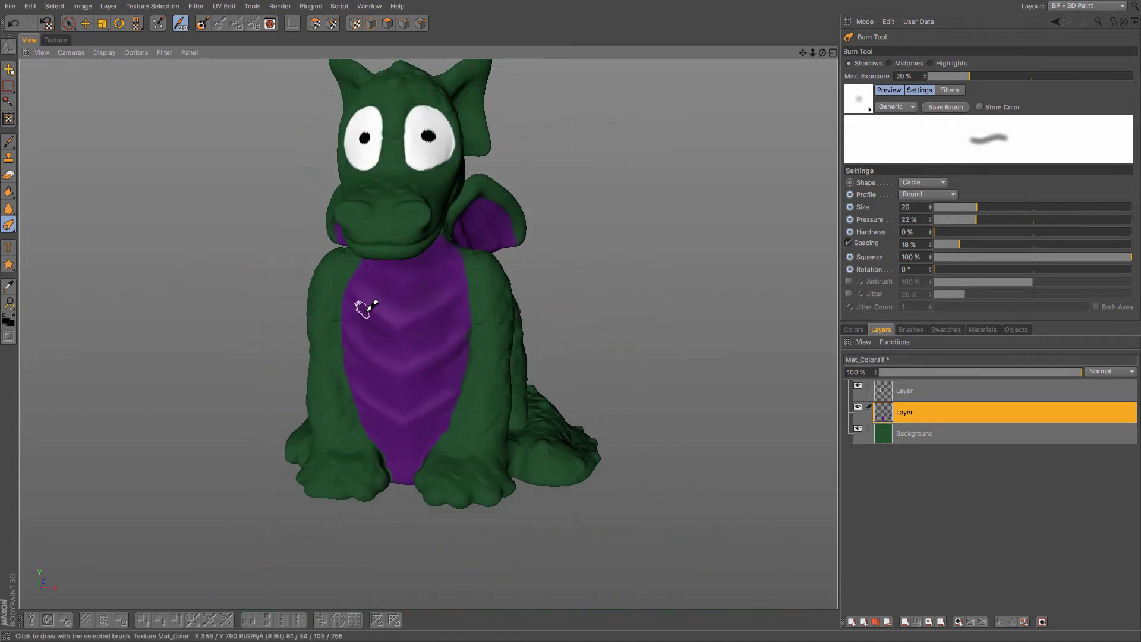
mouse_move(392, 282)
alt+mouse_down()
mouse_move(556, 224)
mouse_move(592, 285)
mouse_move(453, 250)
mouse_move(366, 255)
mouse_move(321, 274)
mouse_move(340, 278)
mouse_move(329, 277)
alt+mouse_up()
click(54, 40)
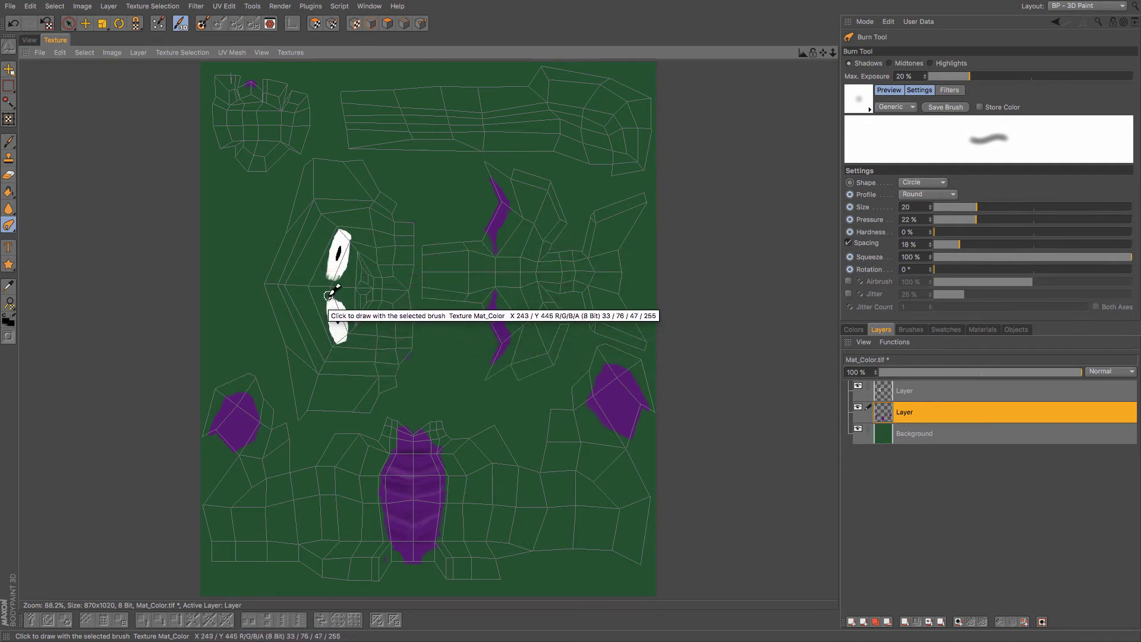
click(29, 41)
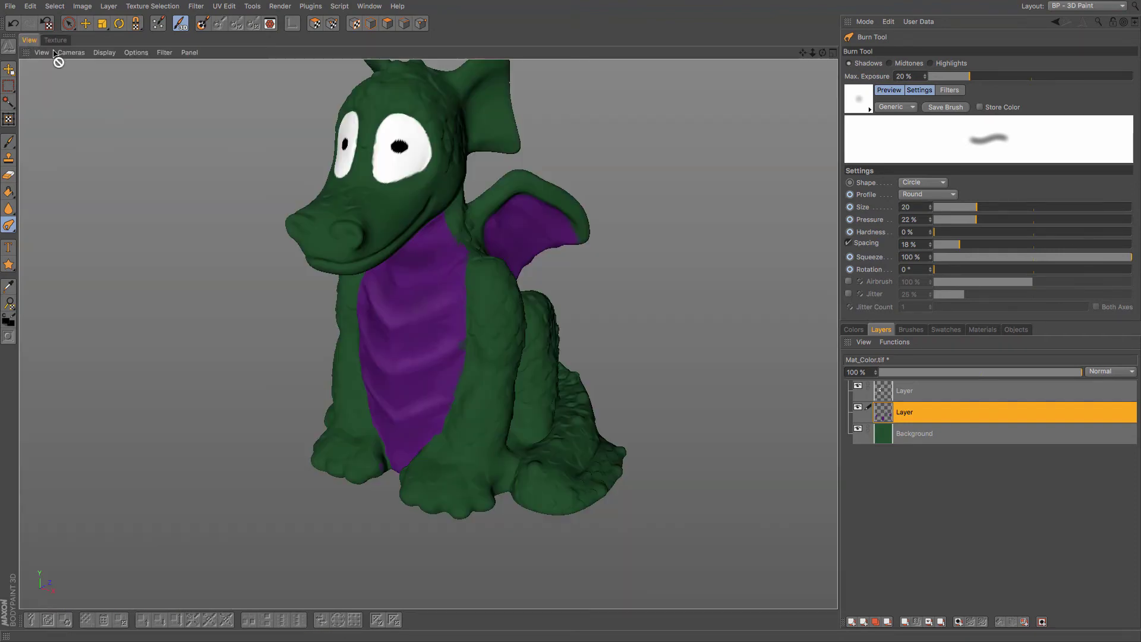
click(54, 41)
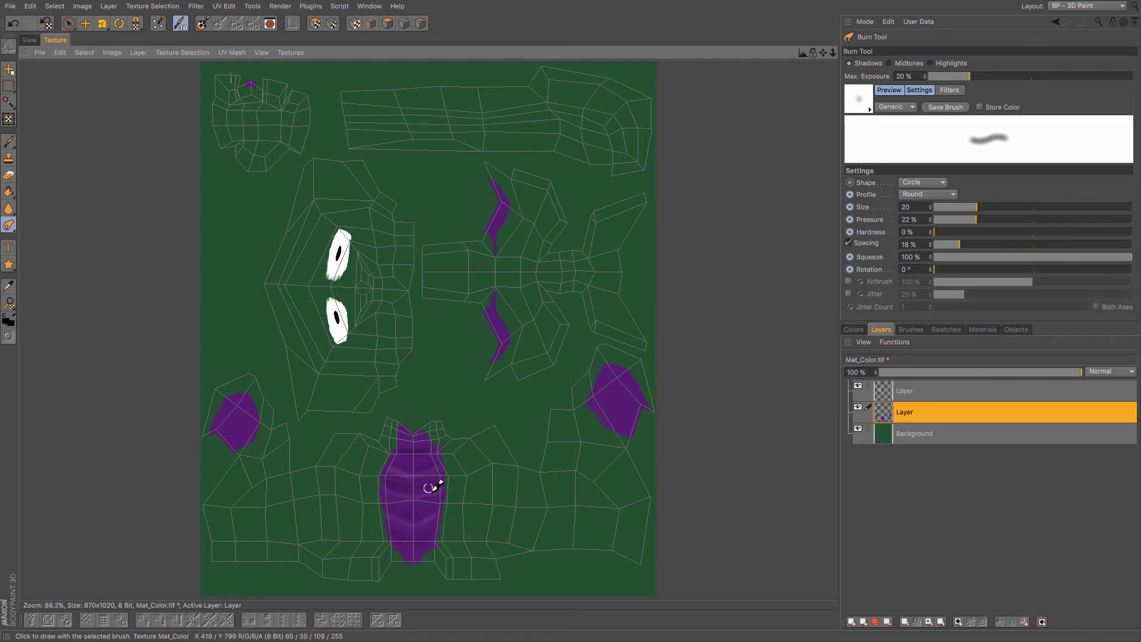
scroll(405, 539, up, 5)
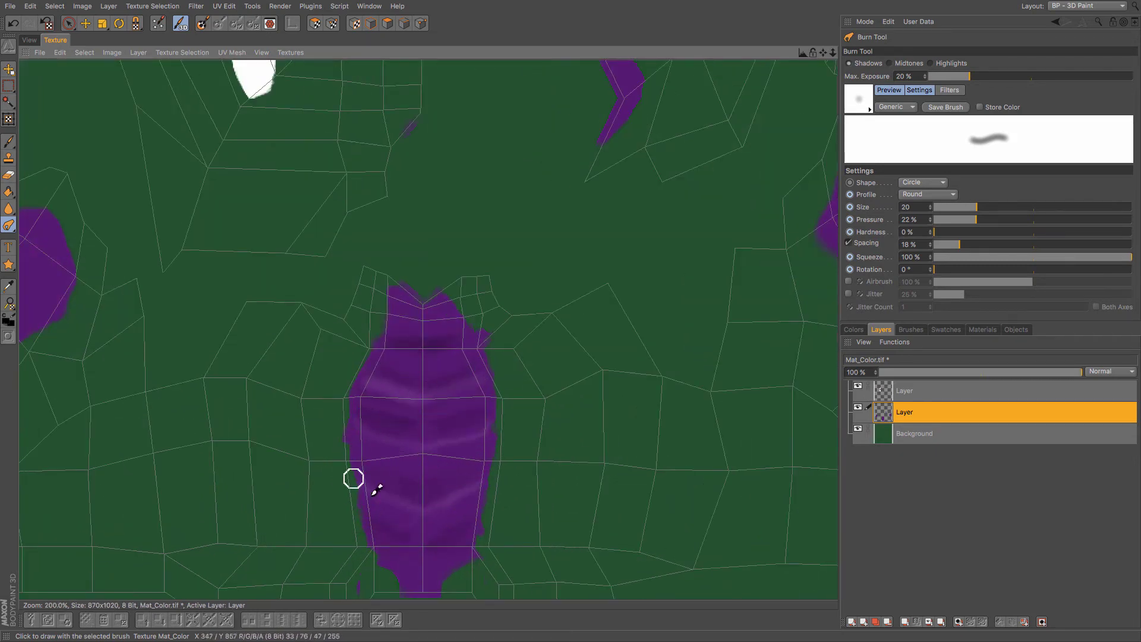
scroll(455, 442, down, 3)
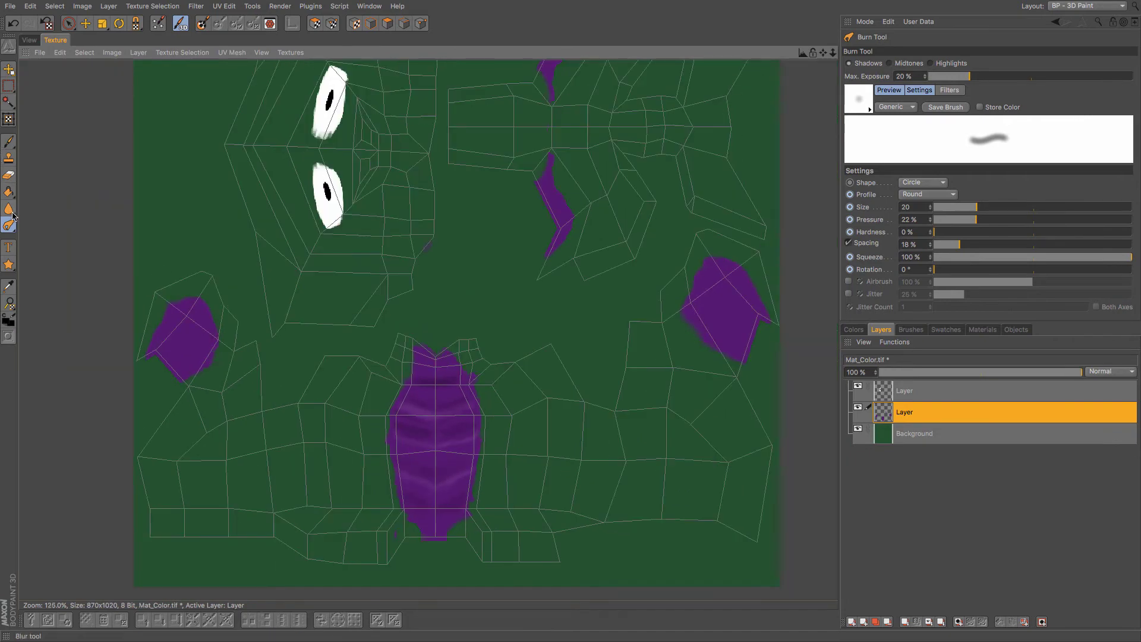
Blur the belly patch edges with a size-50 Blur brush, then return to the 3D view.
drag(9, 208, 30, 221)
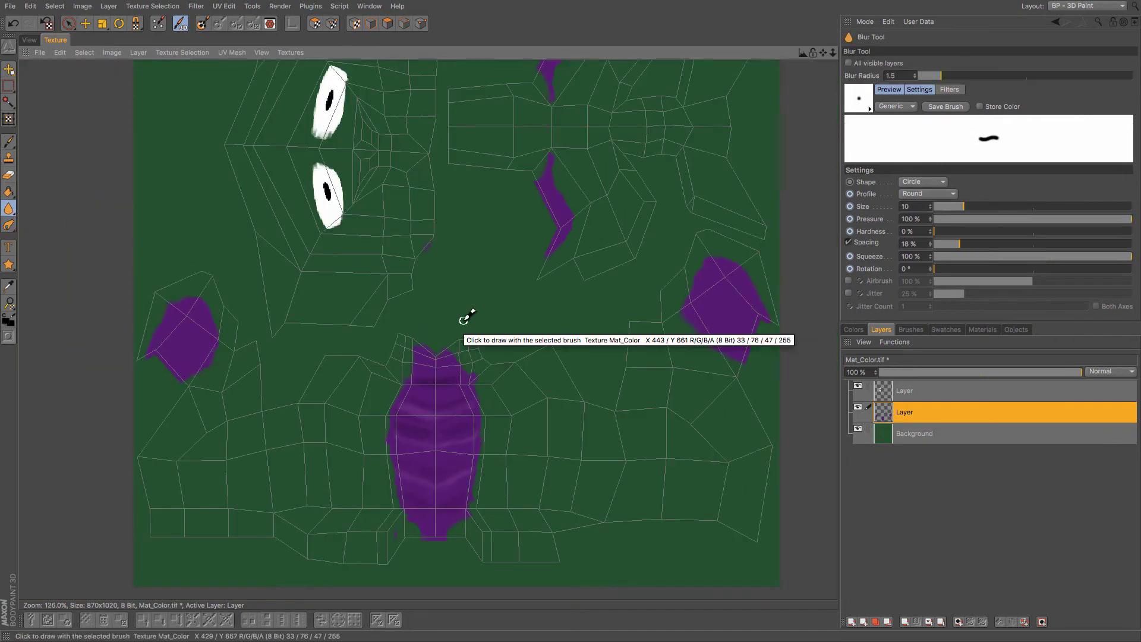
mouse_move(375, 454)
middle_down()
mouse_move(422, 390)
mouse_move(437, 400)
middle_up()
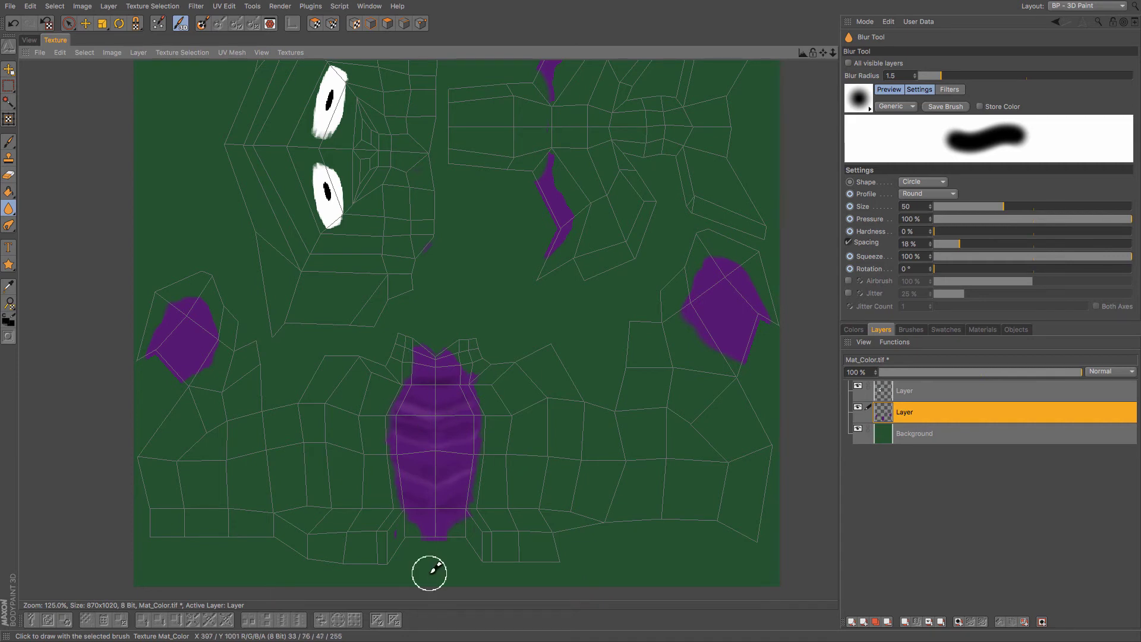
click(26, 40)
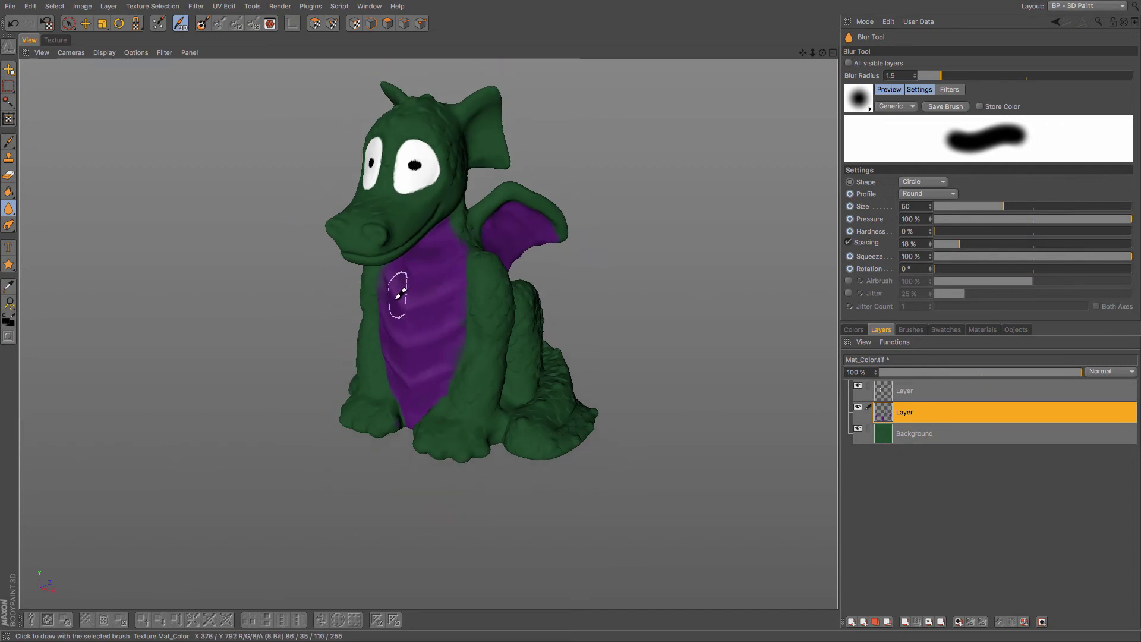
On the Background layer, dodge highlights onto the green skin with a size-25 brush.
click(920, 434)
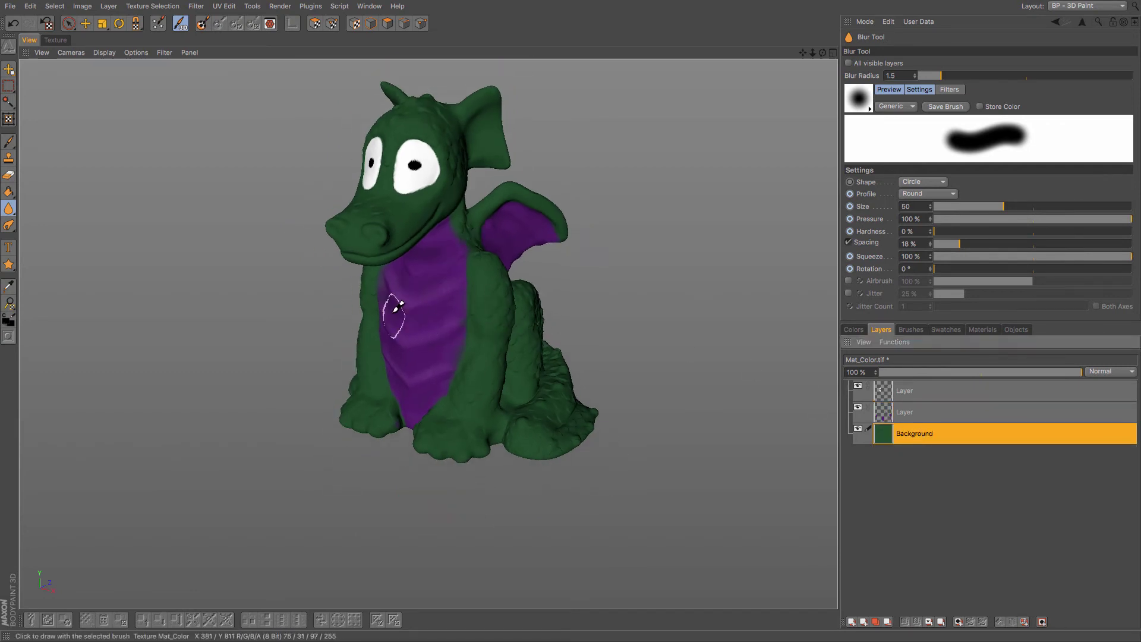
alt+drag(387, 306, 561, 296)
scroll(377, 298, up, 2)
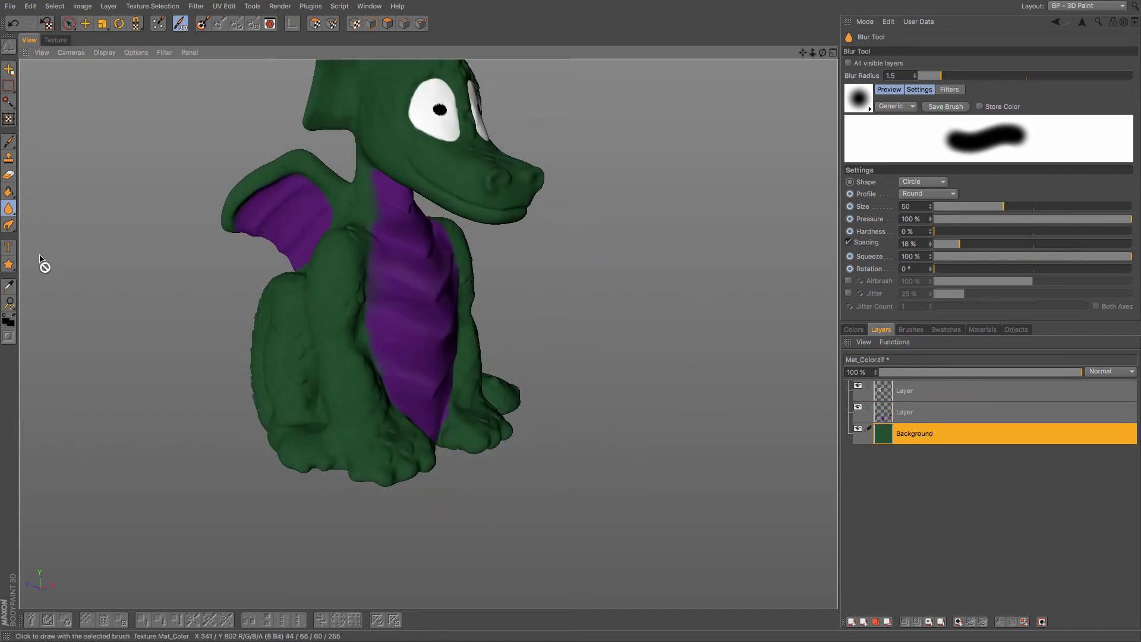
drag(8, 225, 28, 236)
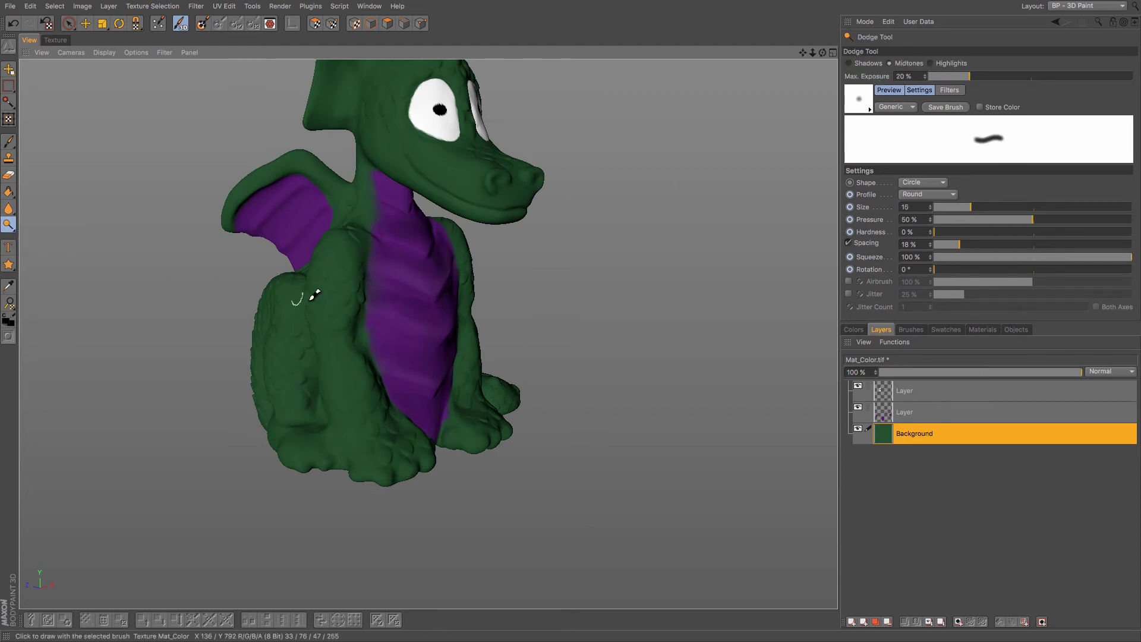
scroll(331, 296, up, 3)
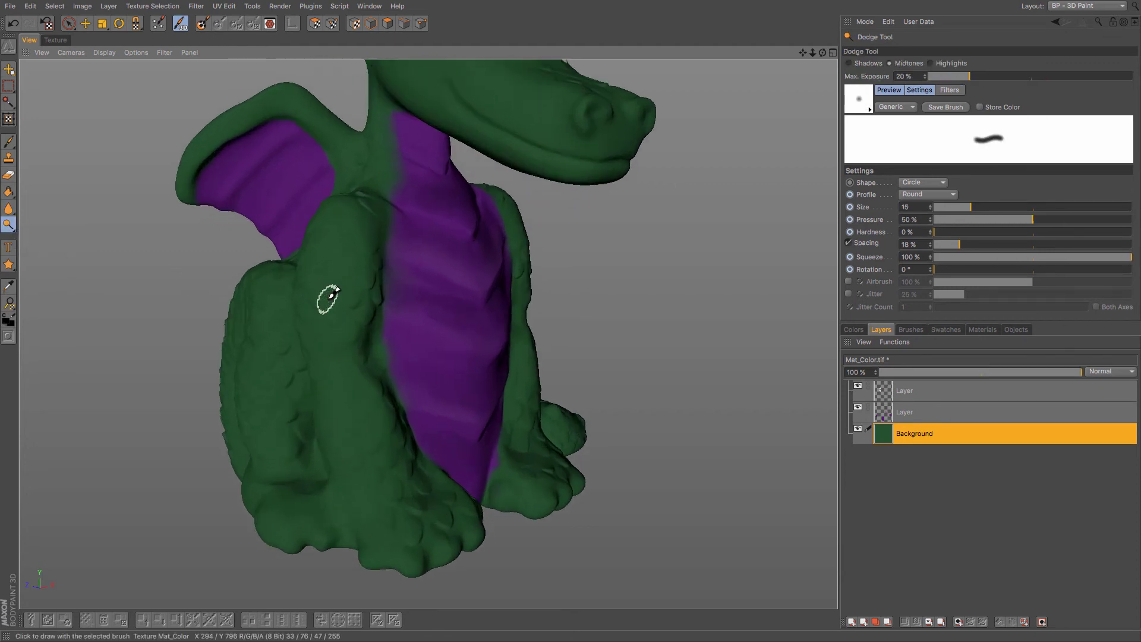
middle_drag(314, 270, 335, 233)
alt+drag(262, 295, 344, 461)
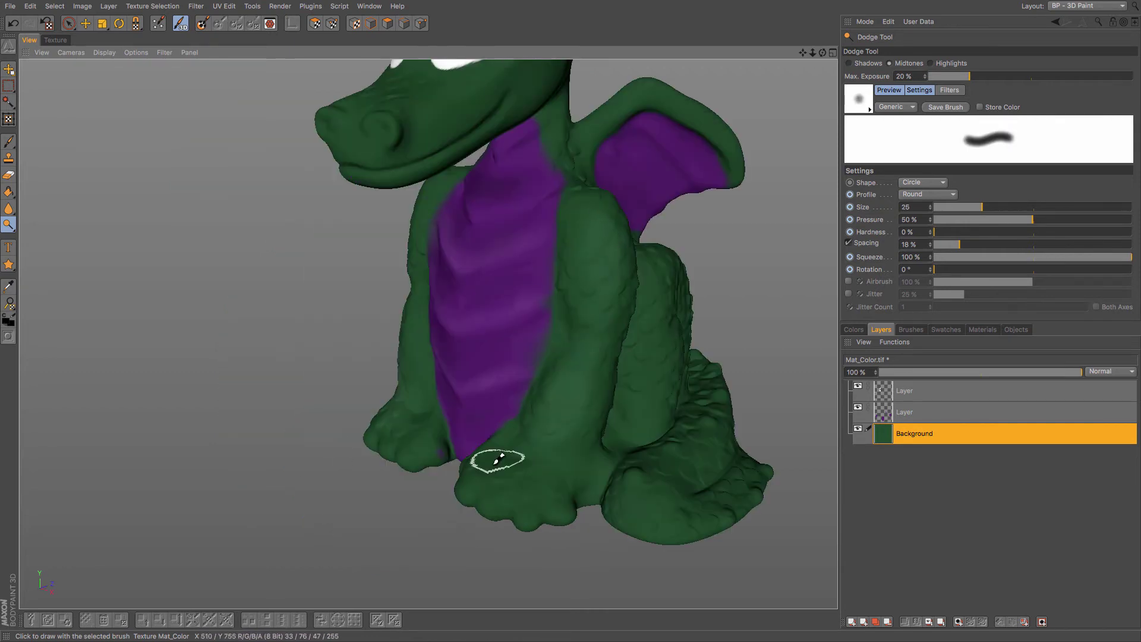
alt+drag(716, 359, 696, 304)
Switch to the Burn tool at brush size 35 to darken the green body.
drag(8, 225, 51, 248)
click(51, 248)
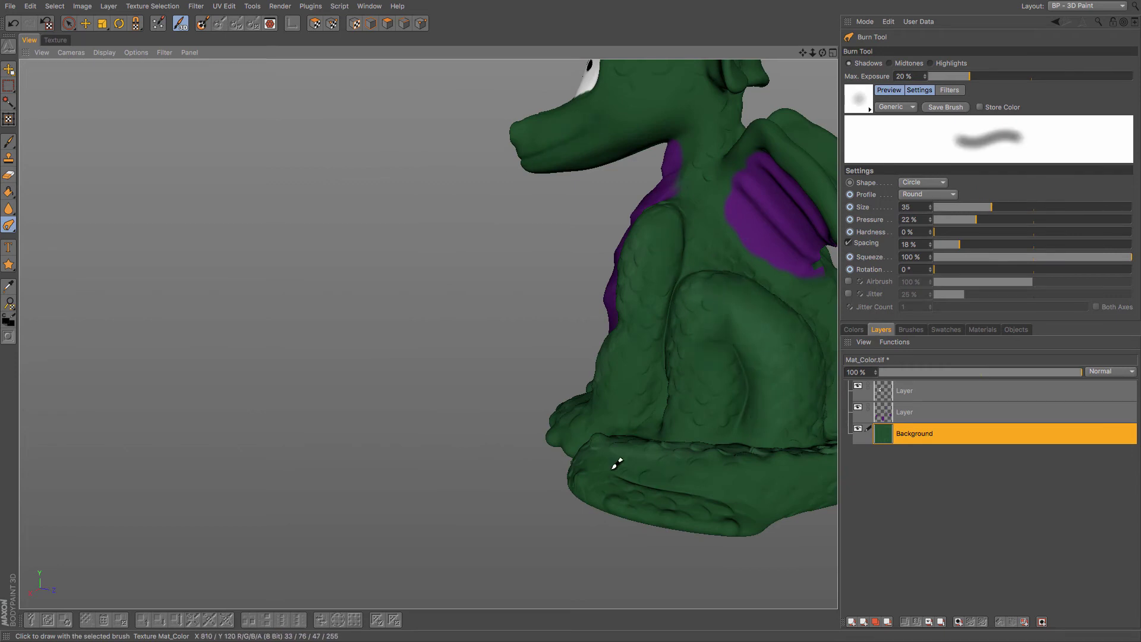
alt+drag(717, 492, 449, 158)
key(ctrl+z)
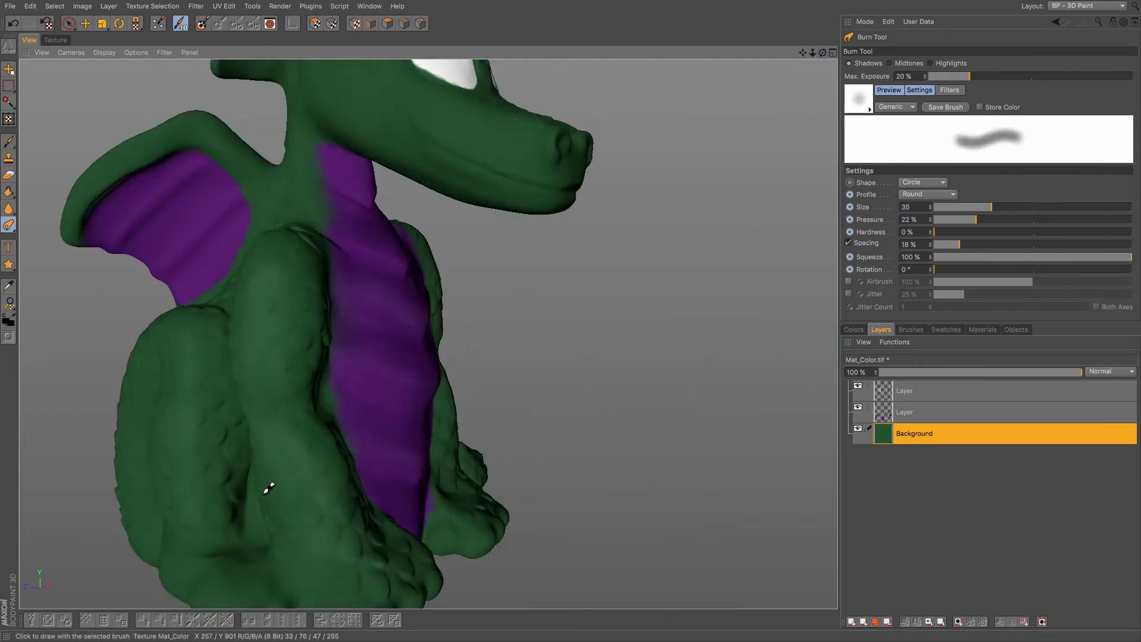
alt+drag(262, 469, 199, 454)
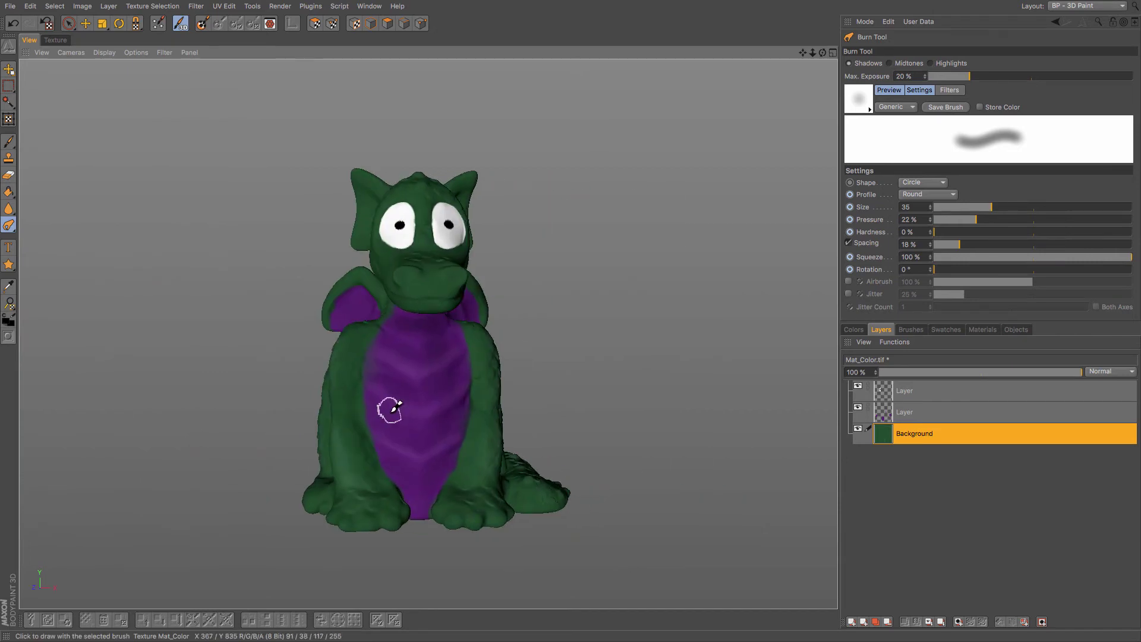
Set the second channel colour to 80% grey and make the Mat_Reflectance texture active.
click(854, 329)
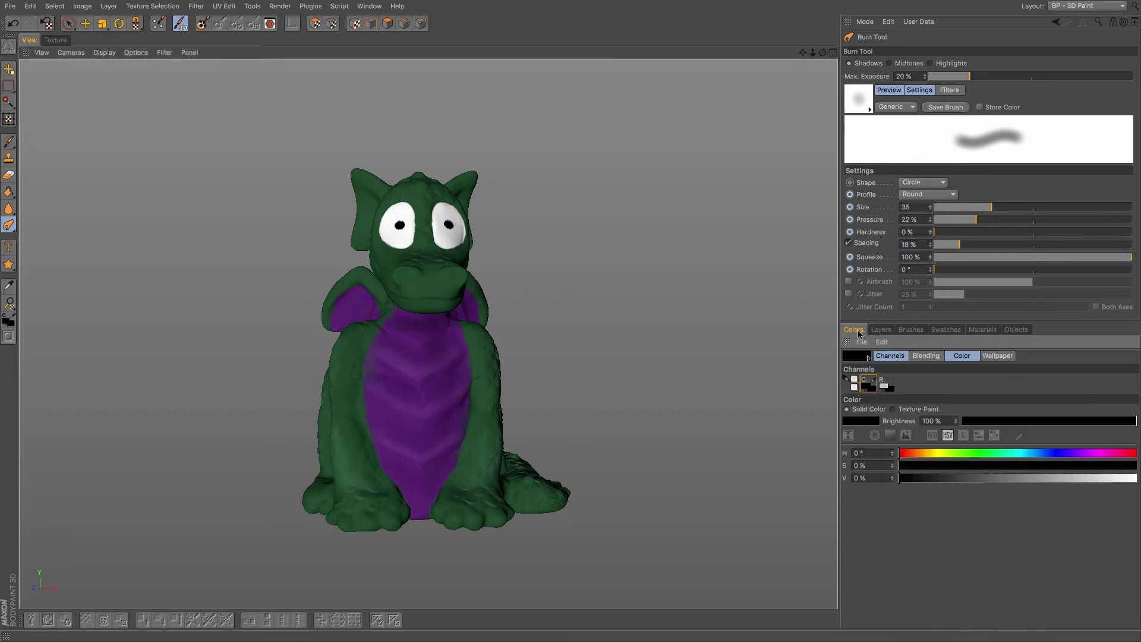
click(884, 382)
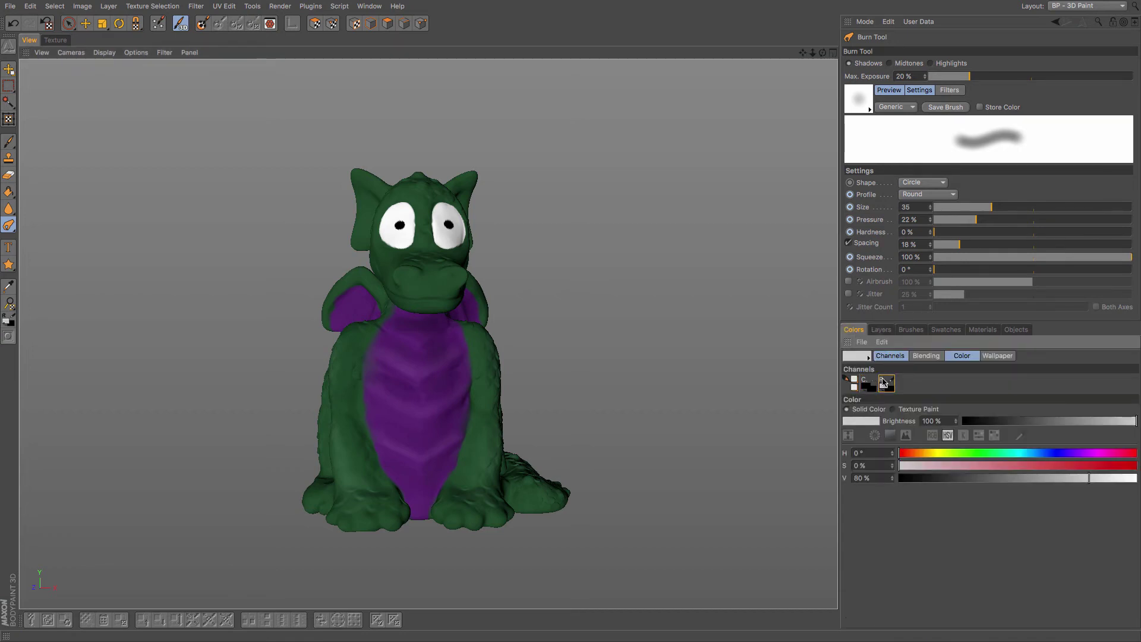
click(55, 40)
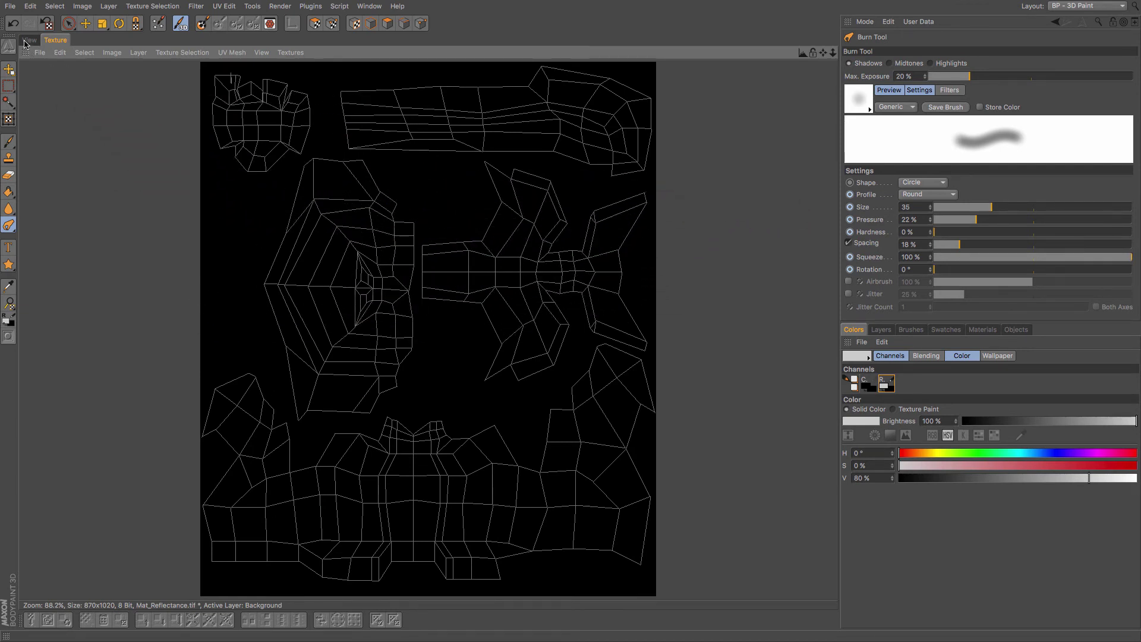
click(27, 40)
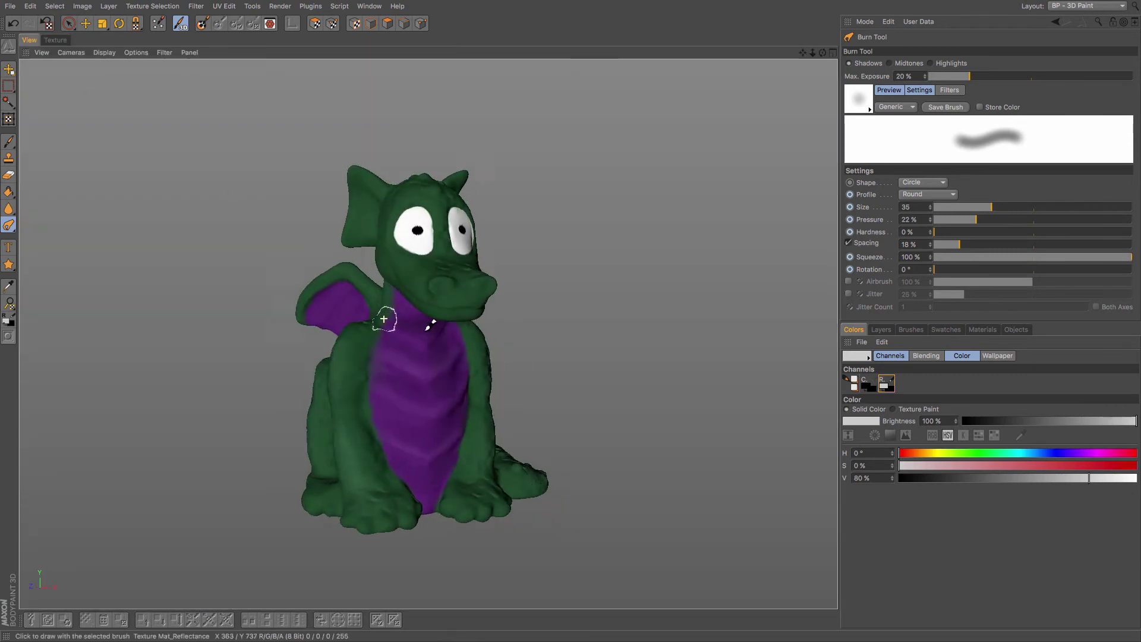
alt+drag(384, 319, 384, 319)
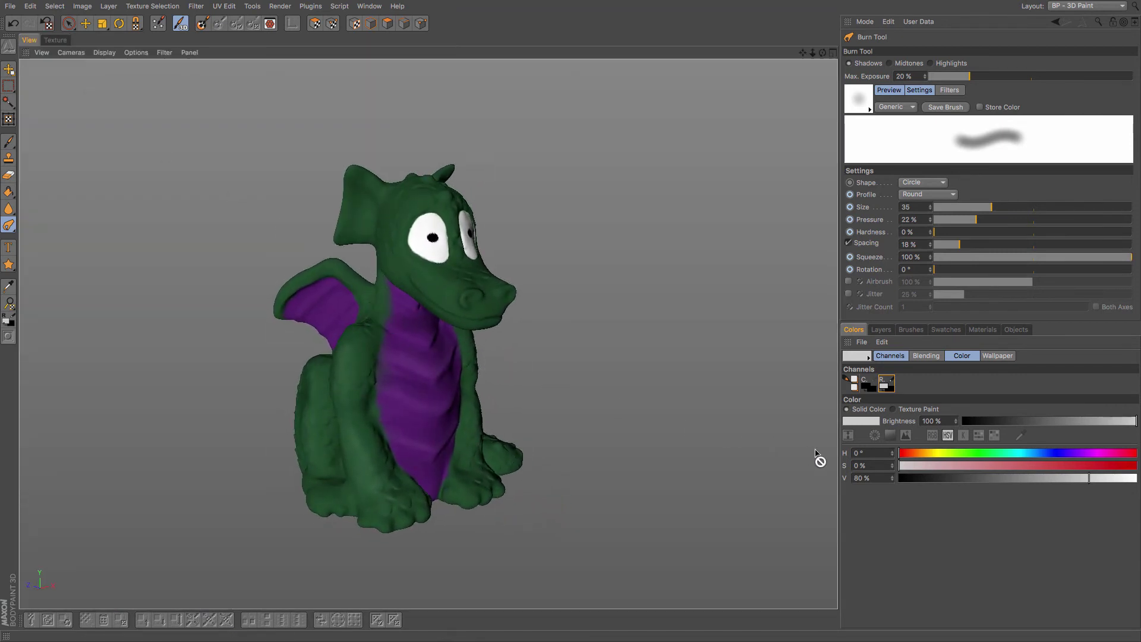
Fill the entire reflectance texture with 10% grey using the Fill Bitmap tool.
click(8, 192)
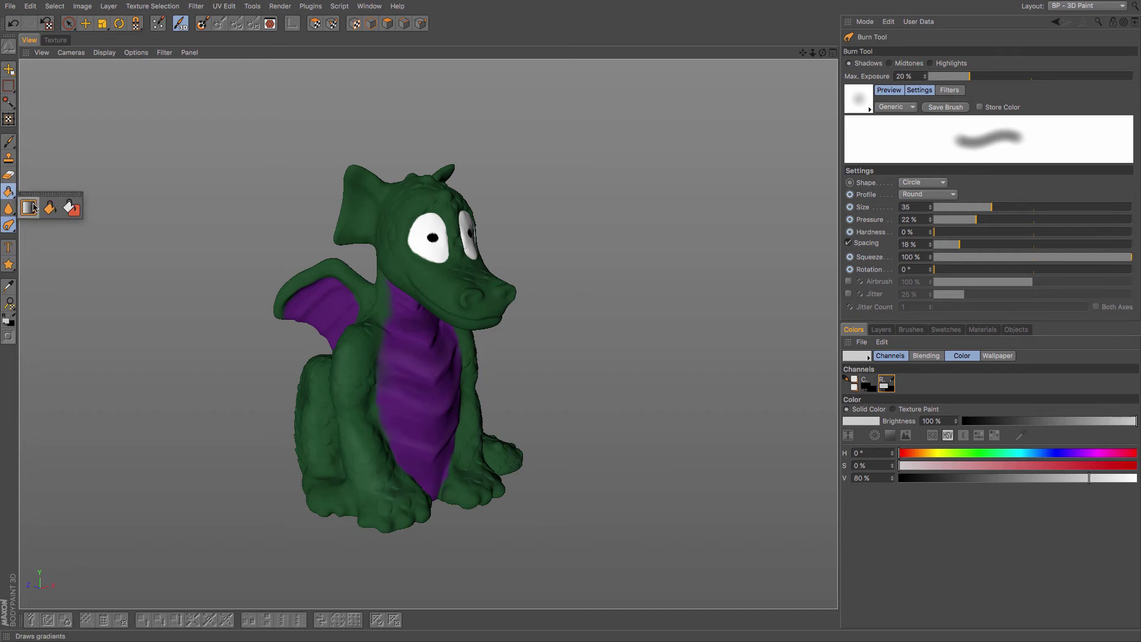
click(32, 208)
click(8, 192)
click(50, 207)
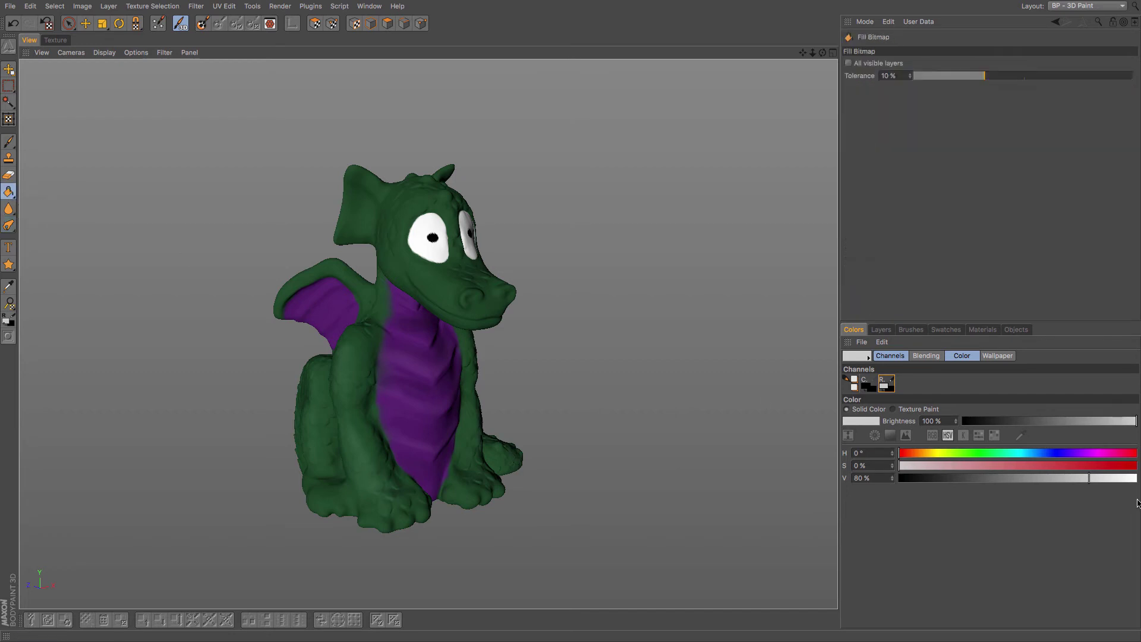
click(918, 479)
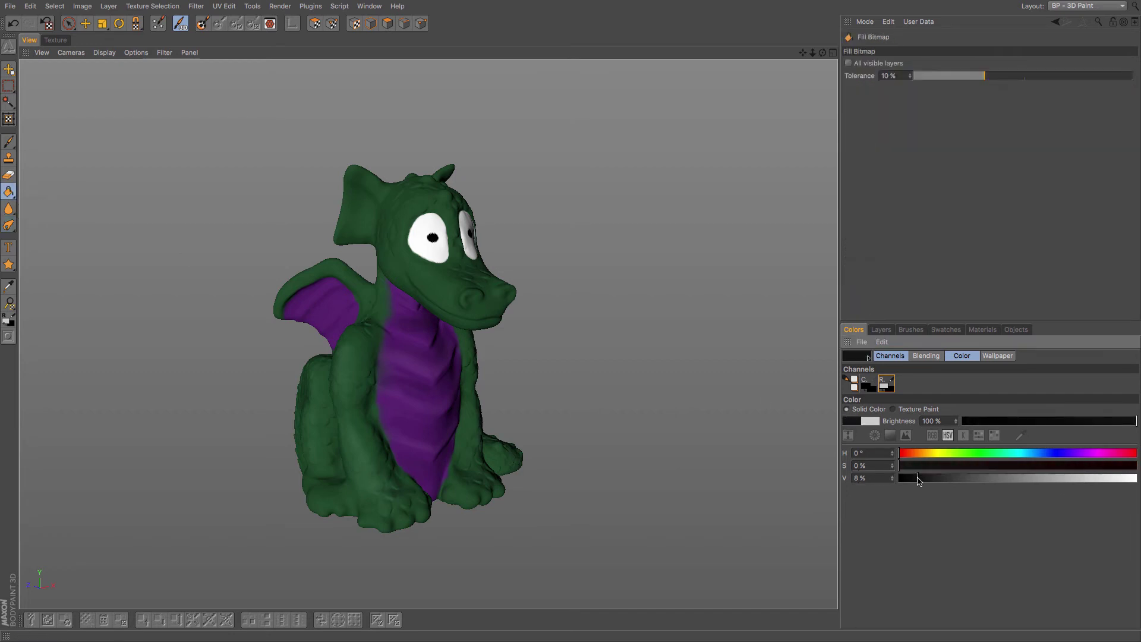
drag(921, 477, 923, 476)
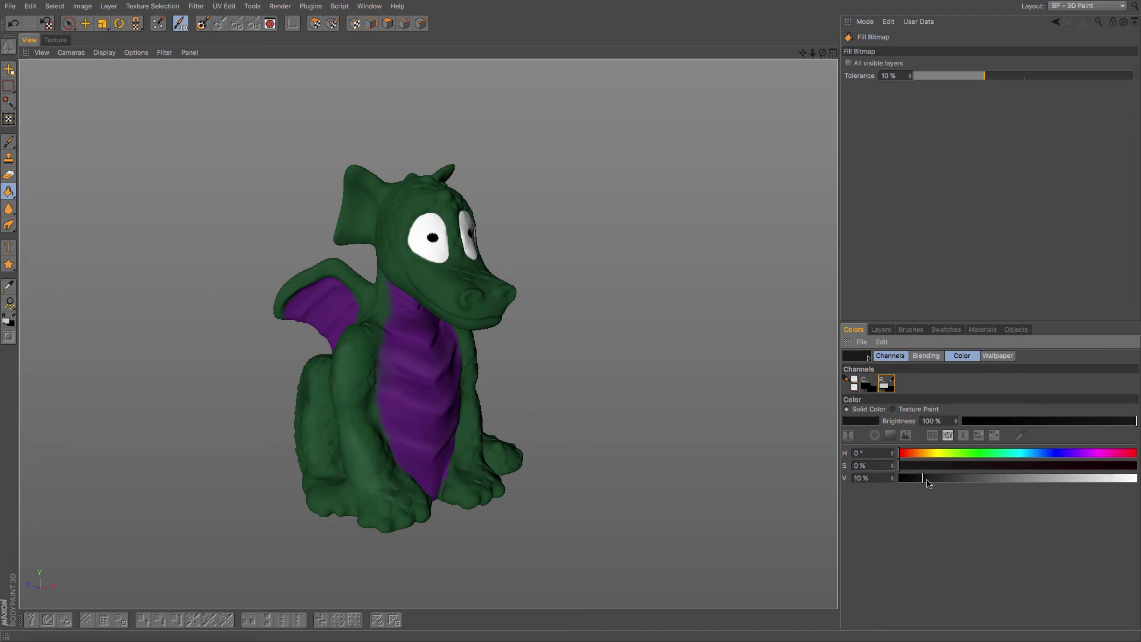
click(60, 41)
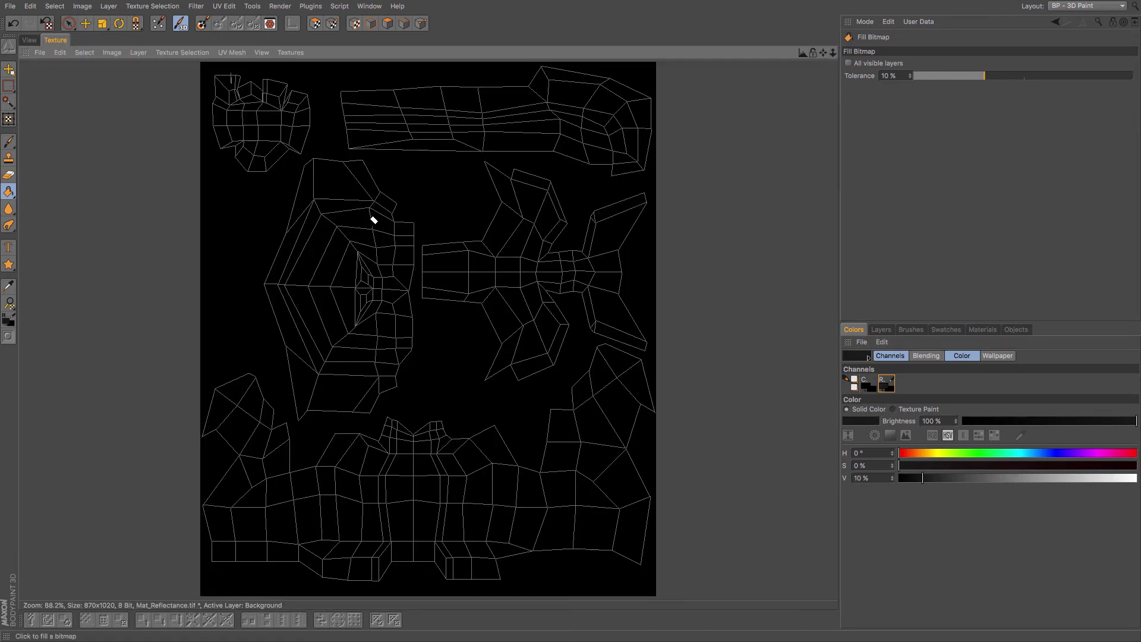
click(424, 210)
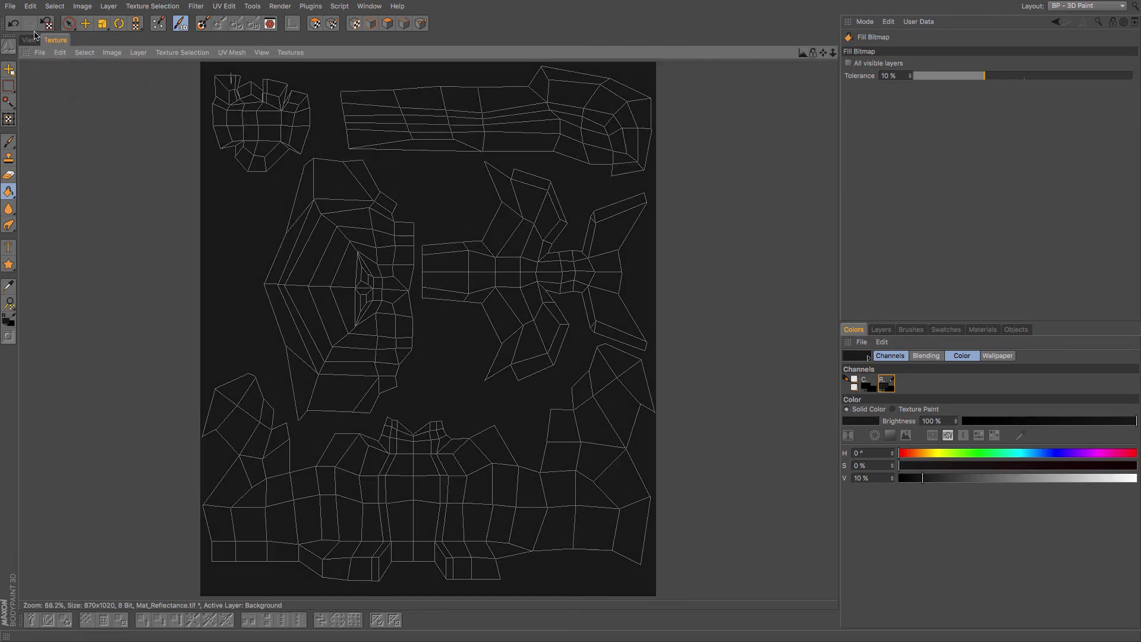
Back in the 3D view, try 45% brightness, darken it again, and frame the dragon.
click(29, 40)
alt+drag(483, 305, 380, 304)
click(1006, 478)
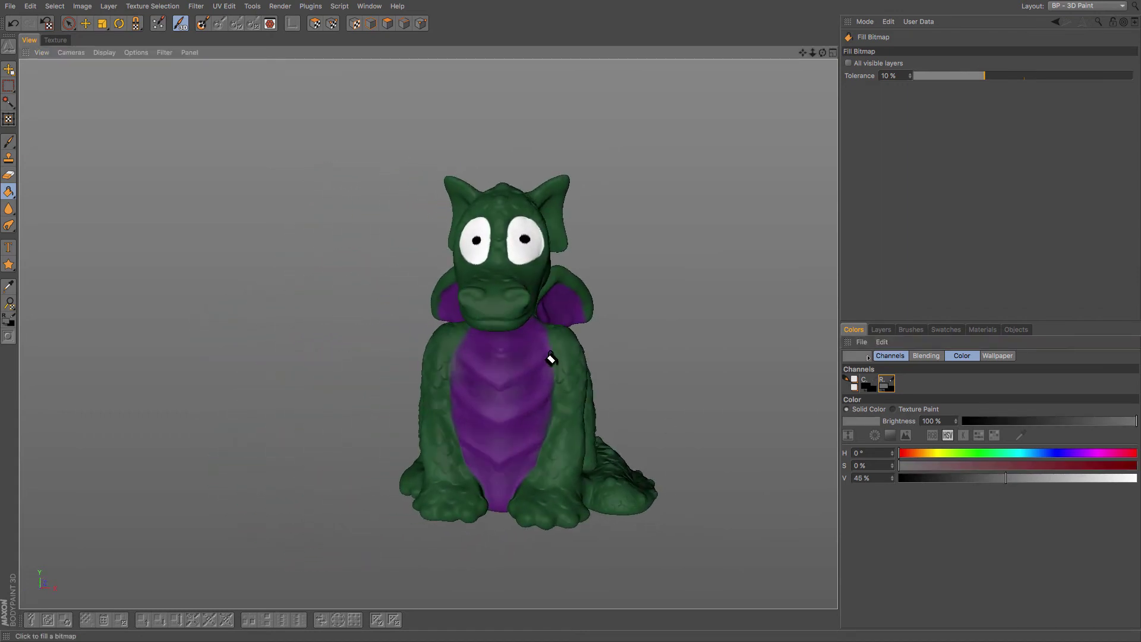
alt+drag(554, 357, 600, 342)
click(934, 479)
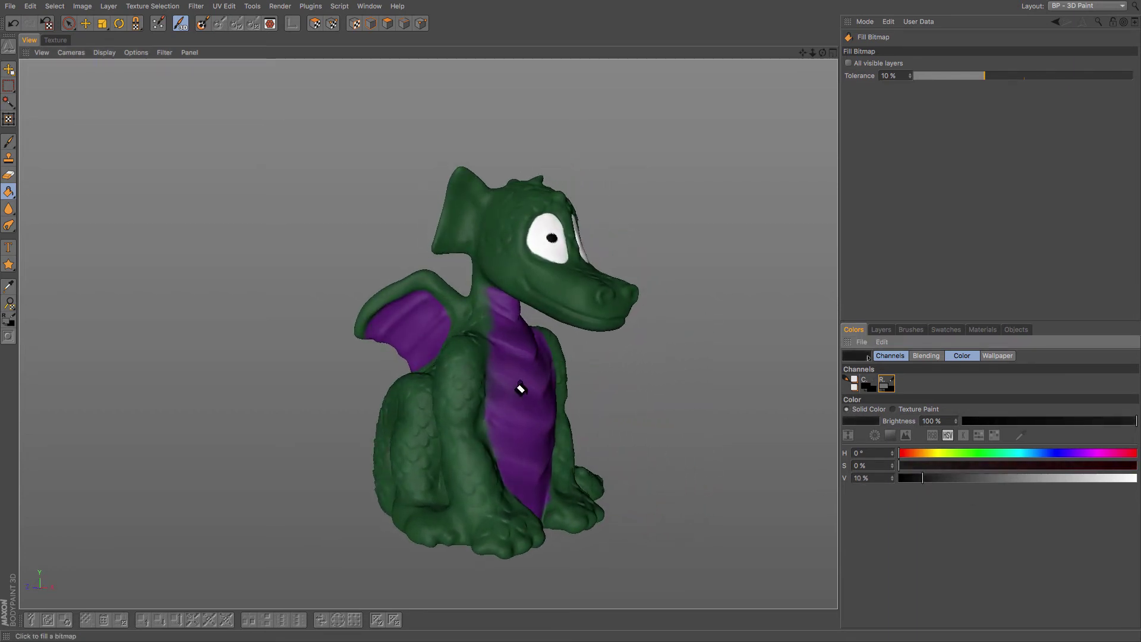
alt+drag(533, 388, 440, 397)
mouse_move(523, 389)
alt+mouse_down()
mouse_move(535, 400)
mouse_move(518, 386)
alt+mouse_up()
key(h)
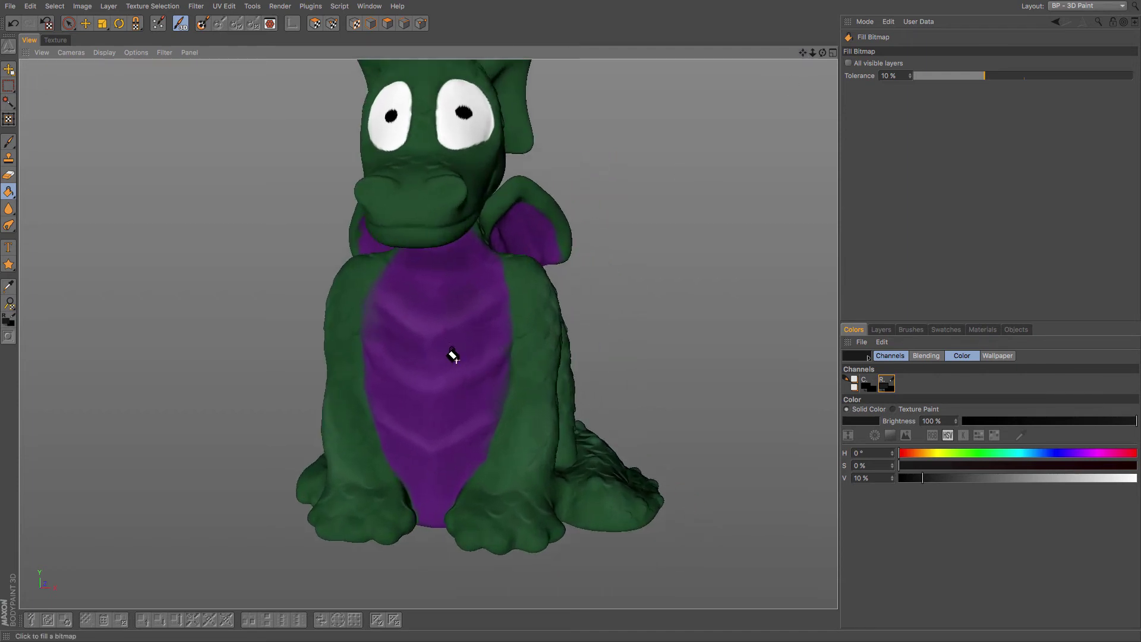
alt+drag(451, 352, 428, 334)
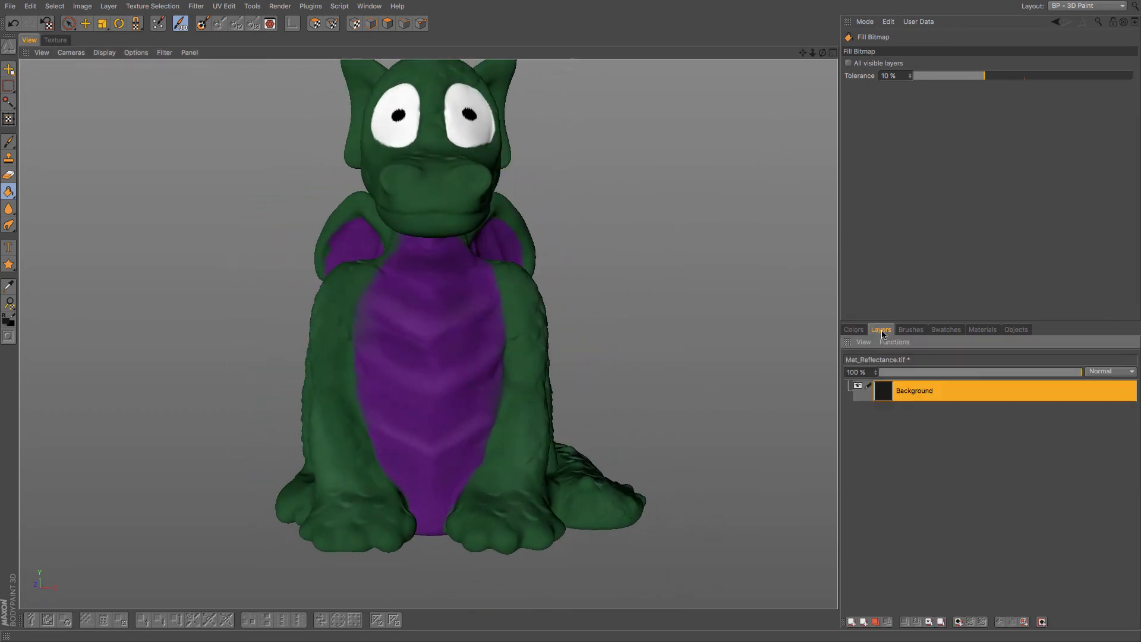
Add an empty layer above Background and set the paint colour to pure white.
click(852, 622)
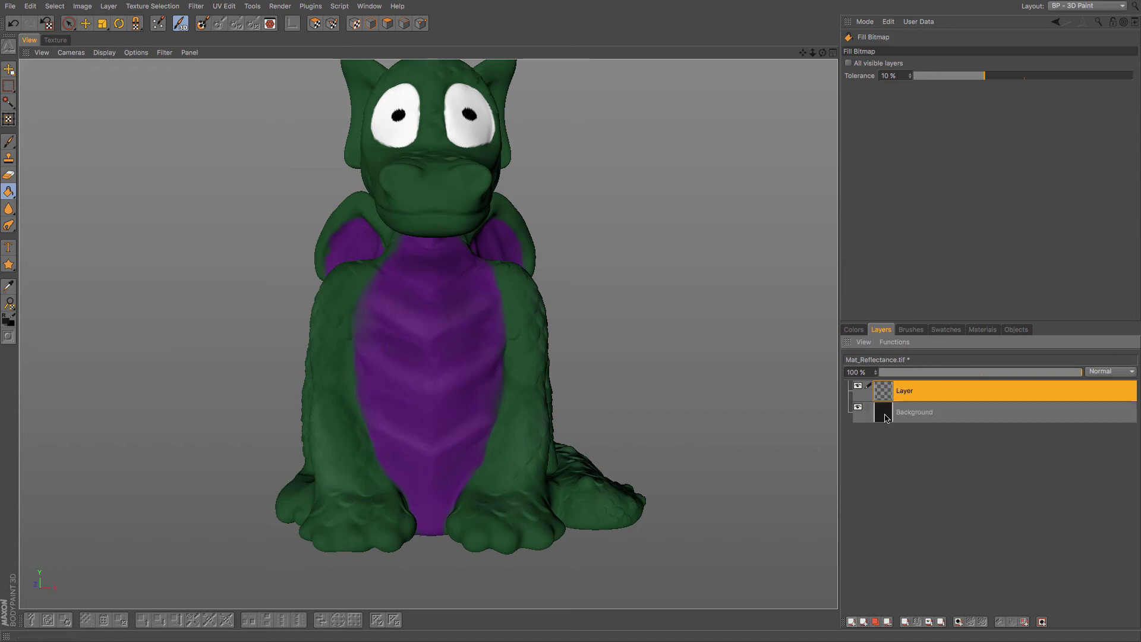
click(858, 330)
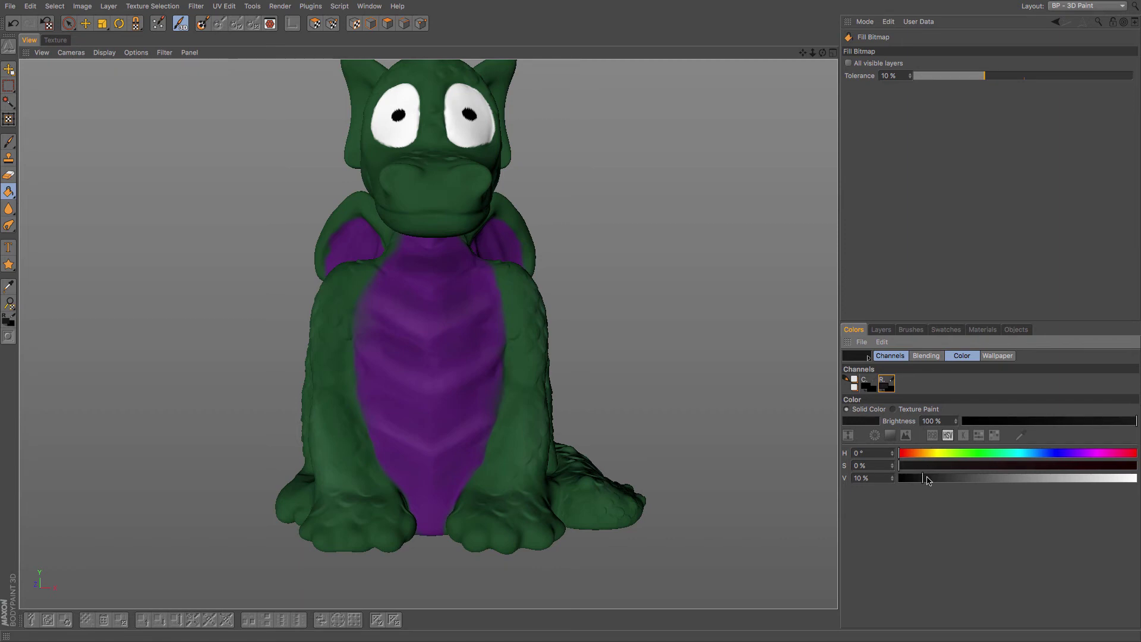
drag(929, 479, 1140, 497)
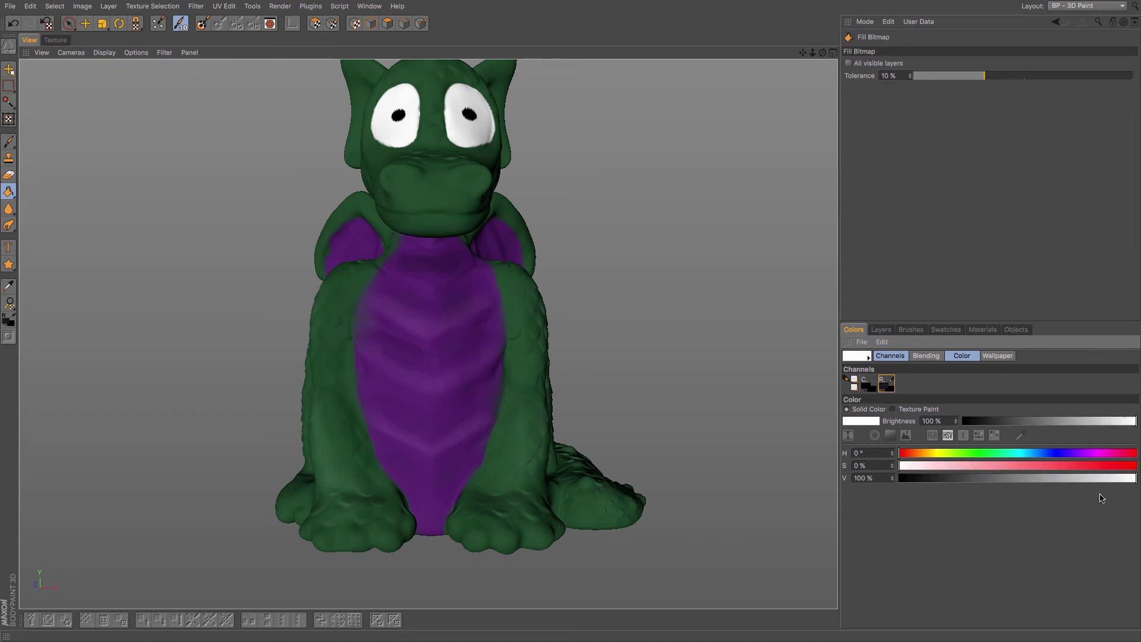
click(912, 330)
click(856, 330)
Set up the Brush with wide jitter, 195% airbrush and wider dab spacing.
click(9, 141)
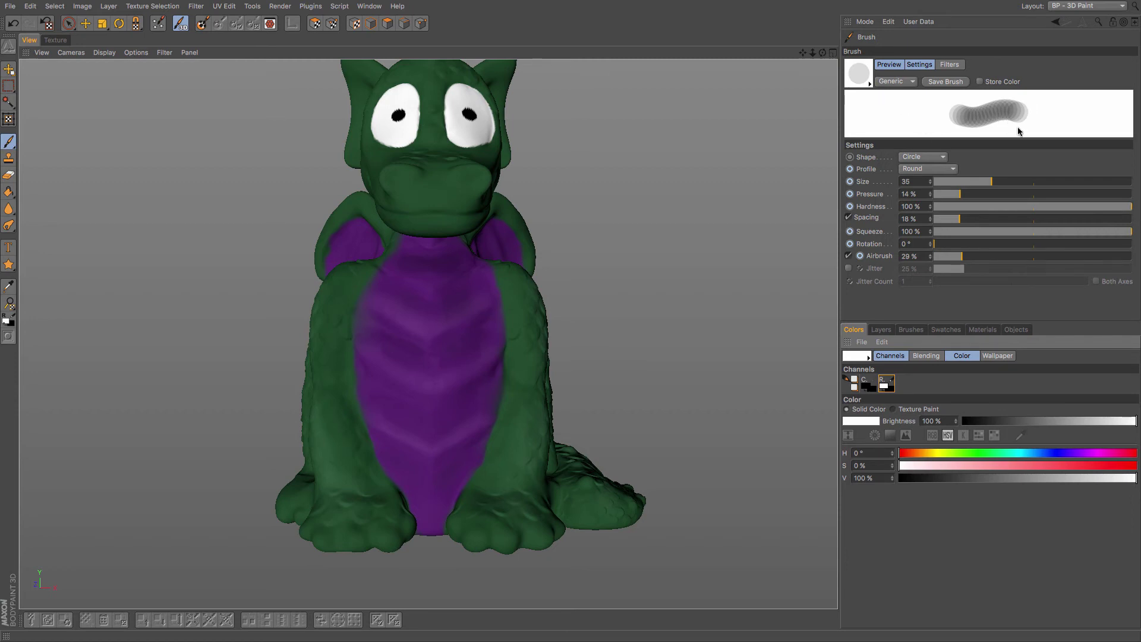
click(870, 85)
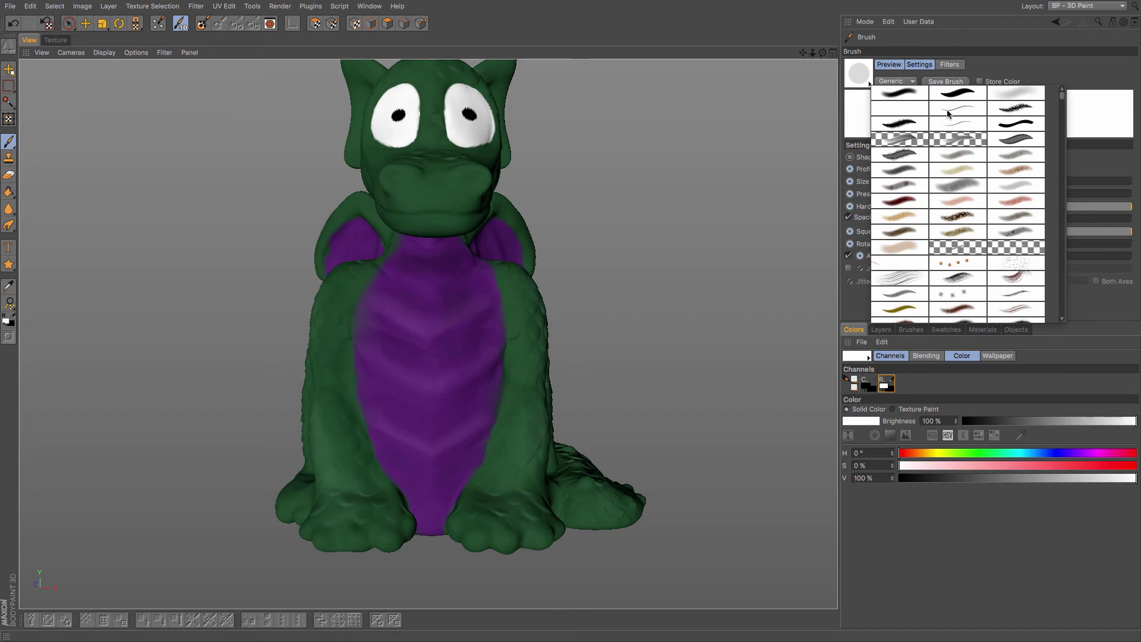
click(984, 69)
click(848, 269)
drag(969, 274, 1039, 272)
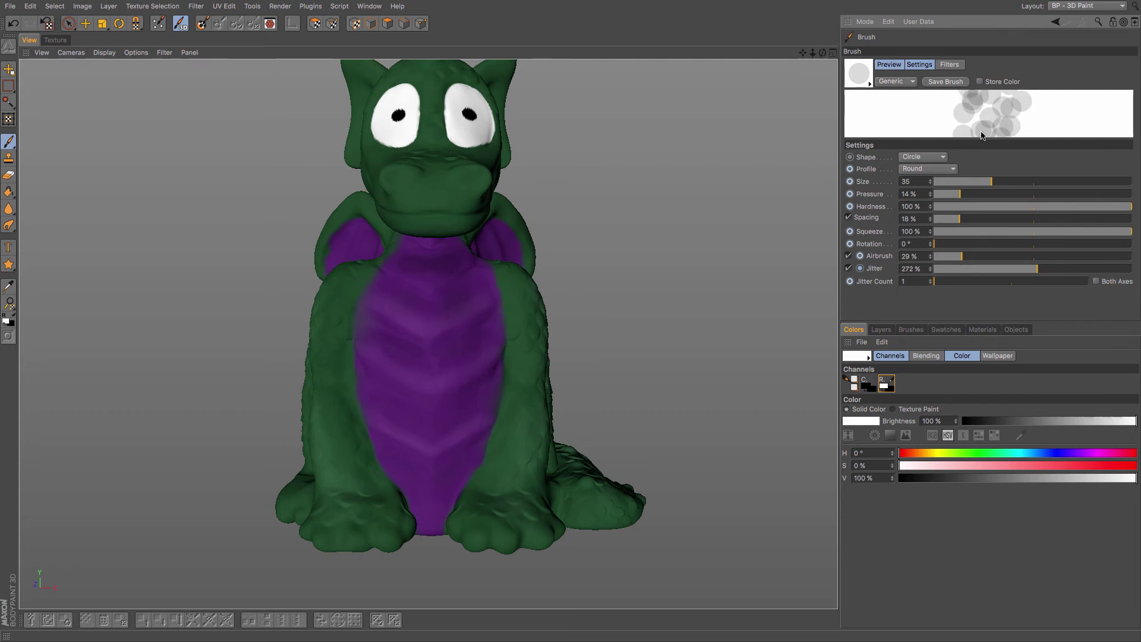
drag(961, 257, 1128, 257)
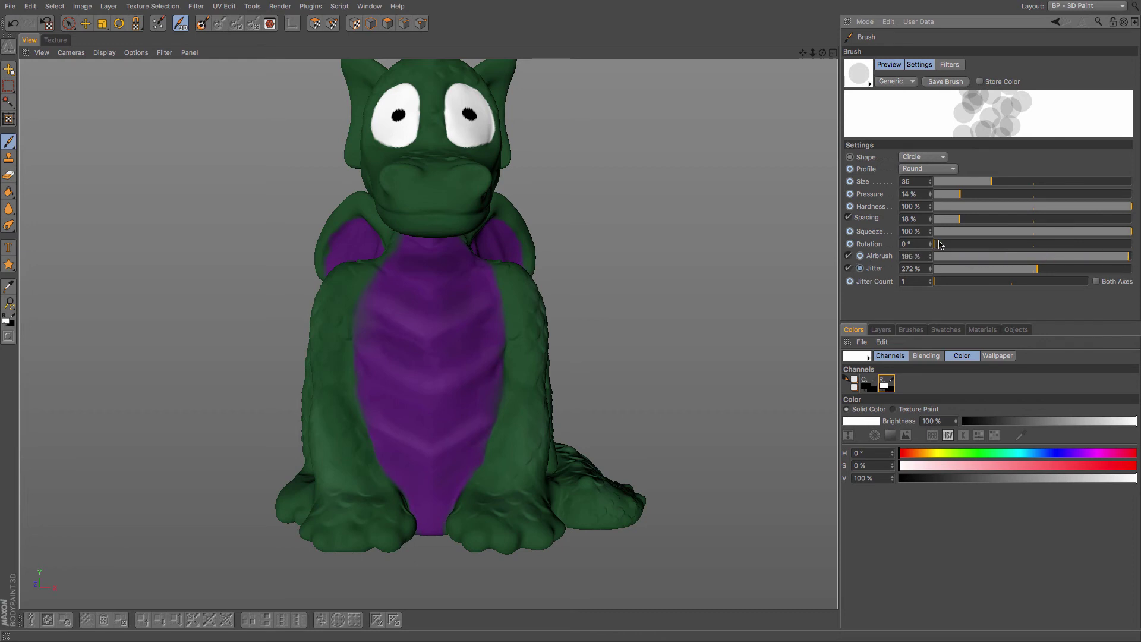
mouse_move(959, 223)
mouse_down()
mouse_move(1093, 195)
mouse_move(1134, 205)
mouse_move(1011, 216)
mouse_up()
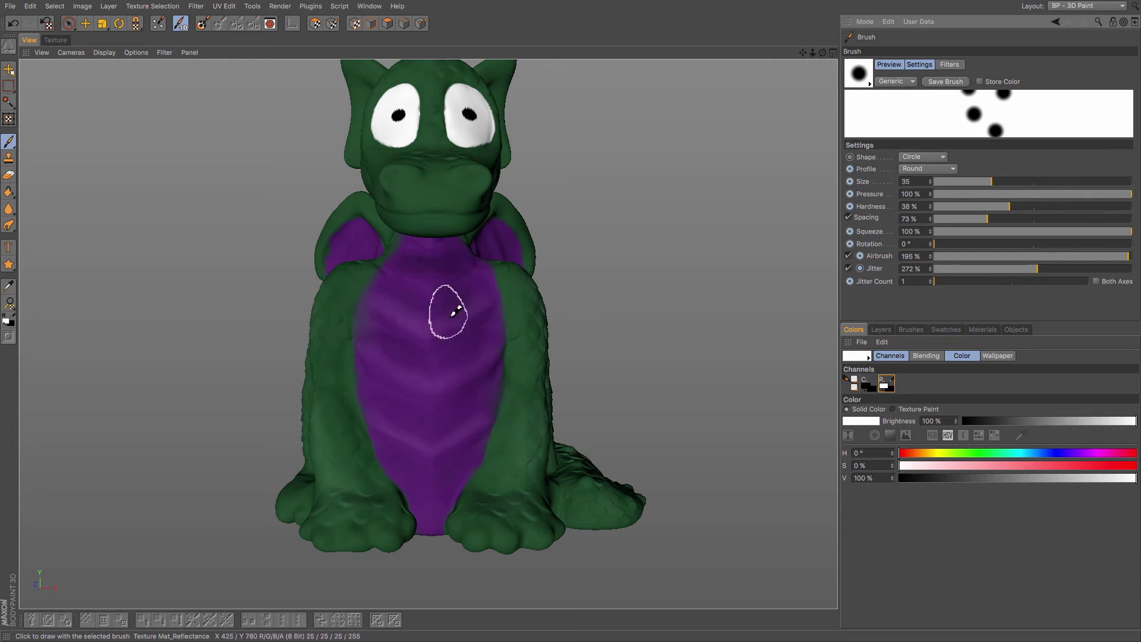
Shrink the brush slightly and try white test strokes on the purple chest, undoing them.
mouse_move(479, 298)
middle_down()
mouse_move(484, 282)
mouse_move(479, 293)
middle_up()
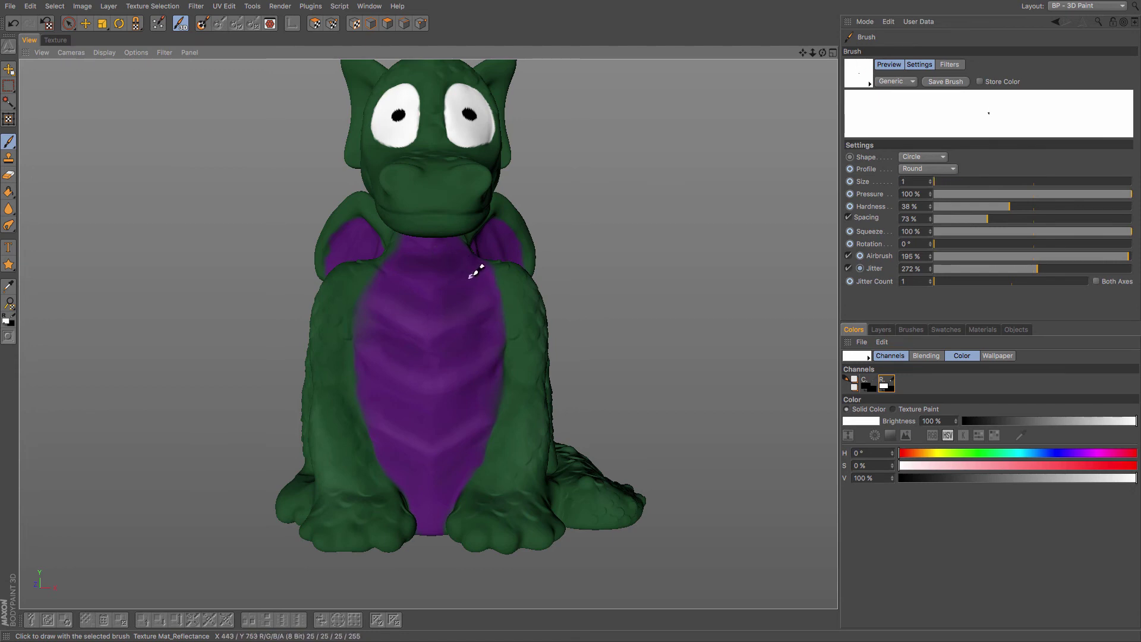
mouse_move(443, 289)
mouse_down()
mouse_move(420, 309)
mouse_move(451, 339)
mouse_move(425, 364)
mouse_move(407, 327)
mouse_move(410, 372)
mouse_move(431, 409)
mouse_move(404, 399)
mouse_move(391, 407)
mouse_move(414, 431)
mouse_up()
key(ctrl+z)
mouse_move(450, 307)
mouse_down()
mouse_move(405, 338)
mouse_move(451, 366)
mouse_move(436, 415)
mouse_move(396, 395)
mouse_move(421, 450)
mouse_move(446, 466)
mouse_move(421, 481)
mouse_up()
key(ctrl+z)
Set brush Jitter to 1000% and turn off Airbrush after undoing a jittered trial.
drag(1047, 274, 1140, 279)
mouse_move(428, 290)
mouse_down()
mouse_move(438, 319)
mouse_move(432, 414)
mouse_move(479, 394)
mouse_move(474, 285)
mouse_move(400, 309)
mouse_move(395, 433)
mouse_move(410, 451)
mouse_up()
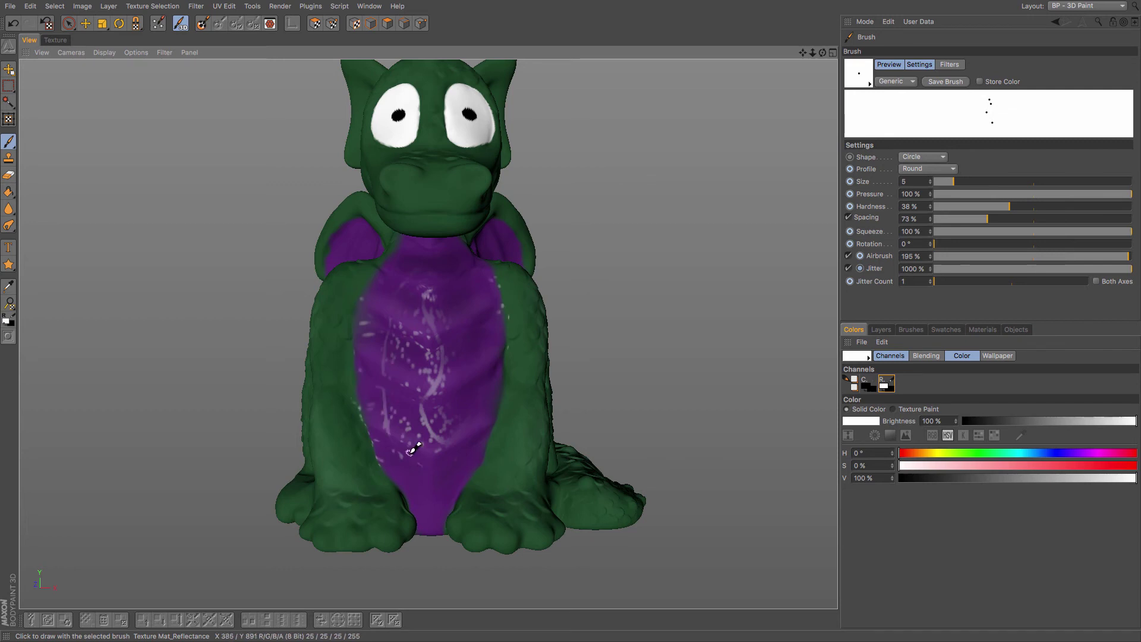
key(super+z)
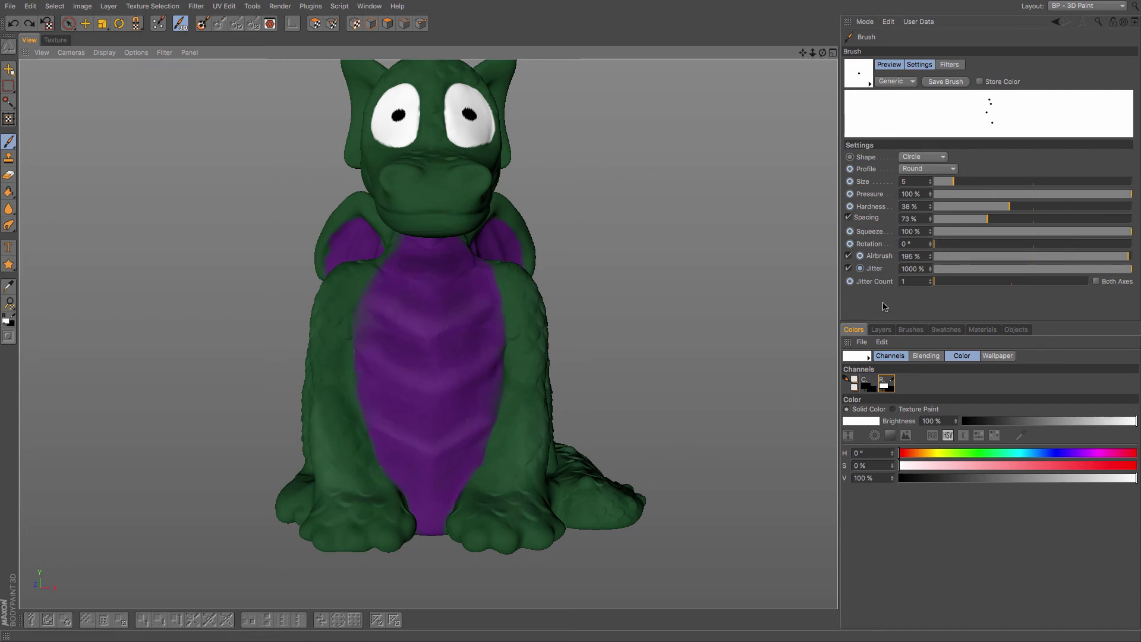
drag(1064, 257, 936, 256)
click(849, 255)
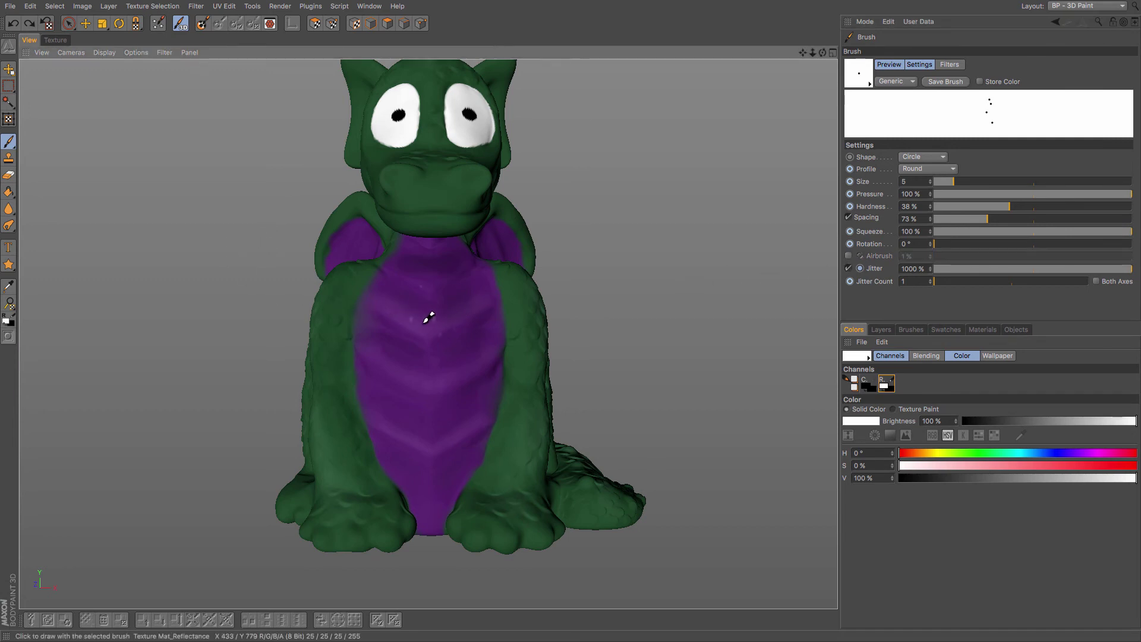
Scatter white dots down the chest, upper chest and belly, then view them on the texture.
mouse_move(429, 321)
mouse_down()
mouse_move(443, 377)
mouse_move(430, 462)
mouse_move(450, 443)
mouse_move(478, 349)
mouse_move(464, 281)
mouse_move(435, 261)
mouse_move(390, 333)
mouse_move(386, 369)
mouse_move(446, 492)
mouse_up()
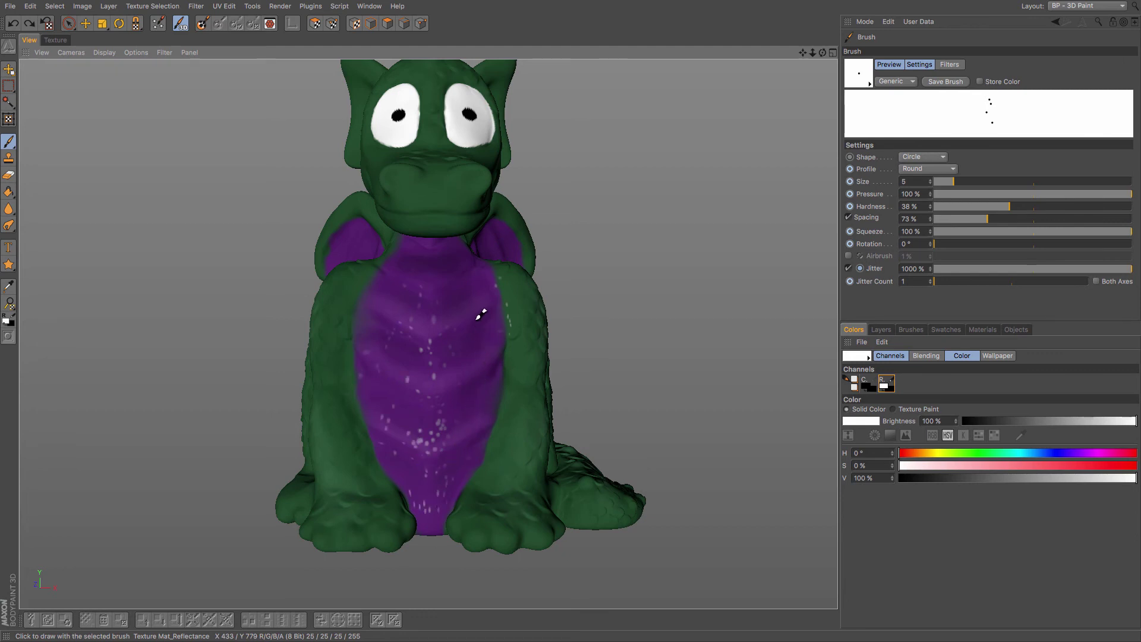
mouse_move(448, 254)
mouse_down()
mouse_move(382, 321)
mouse_move(378, 358)
mouse_move(419, 422)
mouse_move(447, 265)
mouse_up()
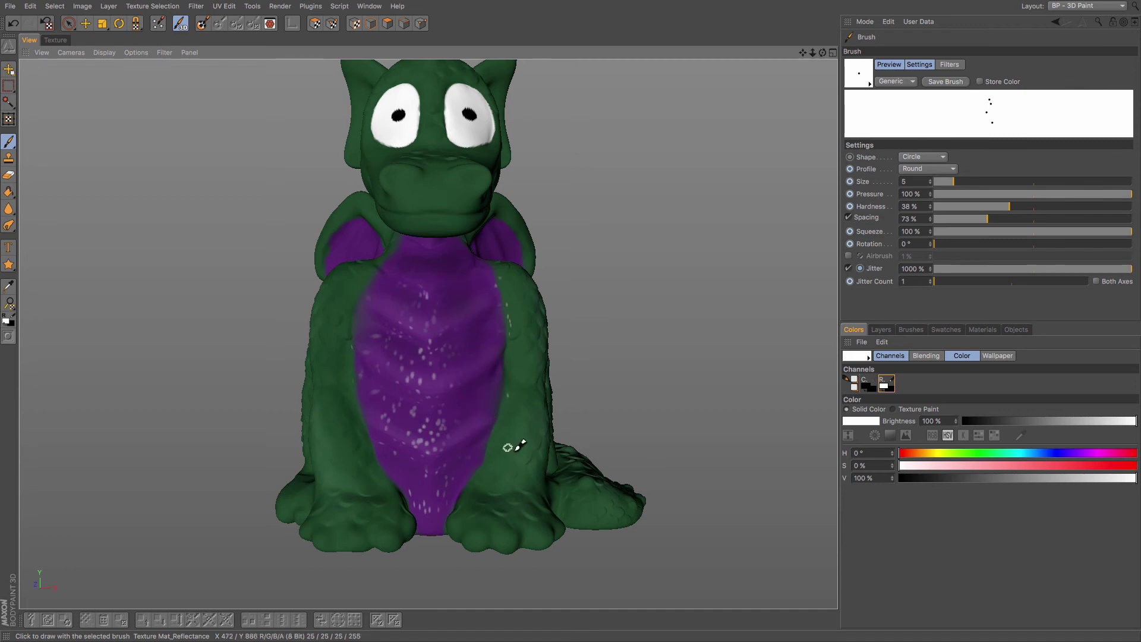
mouse_move(518, 445)
alt+mouse_down()
mouse_move(477, 395)
mouse_move(382, 433)
mouse_move(369, 466)
mouse_move(318, 433)
mouse_move(464, 410)
mouse_move(385, 479)
mouse_move(437, 521)
mouse_move(410, 566)
mouse_move(391, 465)
mouse_move(420, 341)
mouse_move(460, 467)
mouse_move(433, 588)
mouse_move(396, 546)
mouse_move(391, 458)
mouse_move(407, 356)
mouse_move(443, 568)
mouse_move(429, 434)
alt+mouse_up()
key(ctrl+Tab)
scroll(412, 526, up, 4)
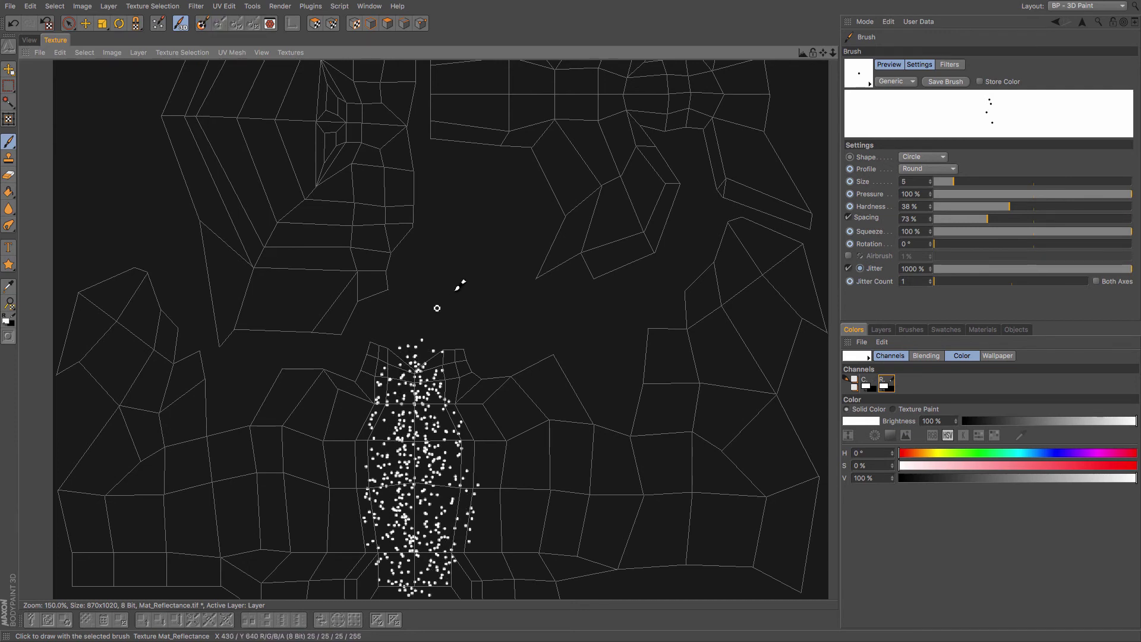
Orbit and zoom the 3D dragon to inspect the chest speckles from another side.
click(29, 40)
mouse_move(489, 340)
alt+mouse_down()
mouse_move(374, 365)
mouse_move(339, 337)
mouse_move(512, 298)
mouse_move(529, 345)
mouse_move(584, 347)
mouse_move(607, 323)
mouse_move(645, 342)
mouse_move(655, 364)
mouse_move(571, 351)
mouse_move(485, 315)
mouse_move(351, 331)
mouse_move(545, 354)
mouse_move(559, 366)
alt+mouse_up()
scroll(528, 321, down, 3)
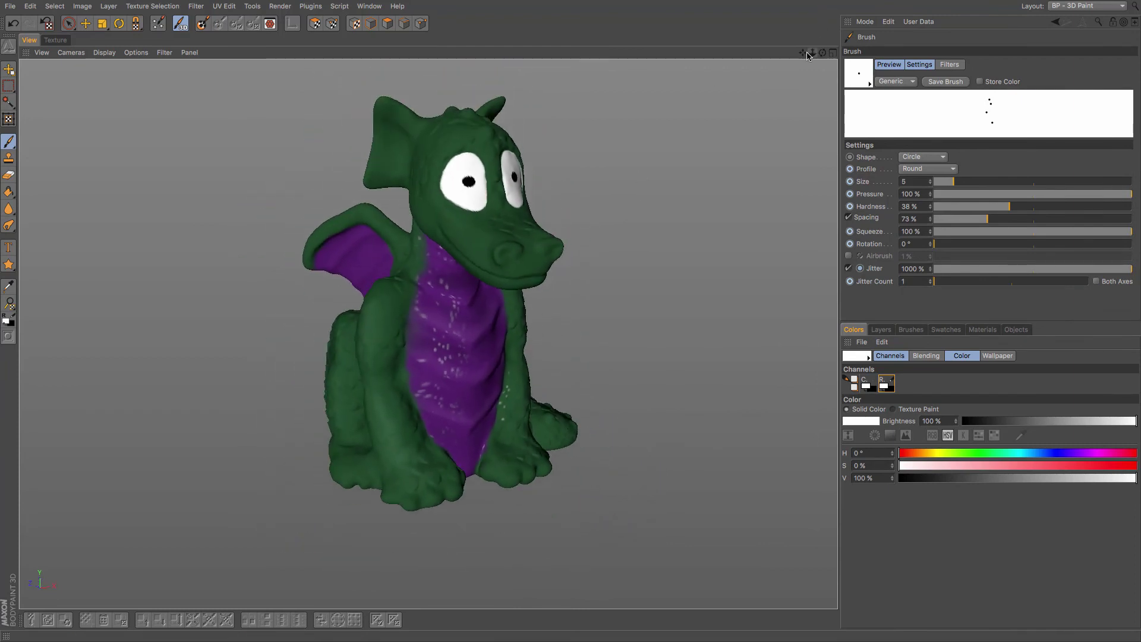
drag(807, 55, 807, 56)
mouse_move(499, 285)
alt+mouse_down()
mouse_move(370, 269)
mouse_move(428, 331)
mouse_move(555, 324)
mouse_move(428, 315)
mouse_move(464, 312)
alt+mouse_up()
scroll(370, 269, up, 3)
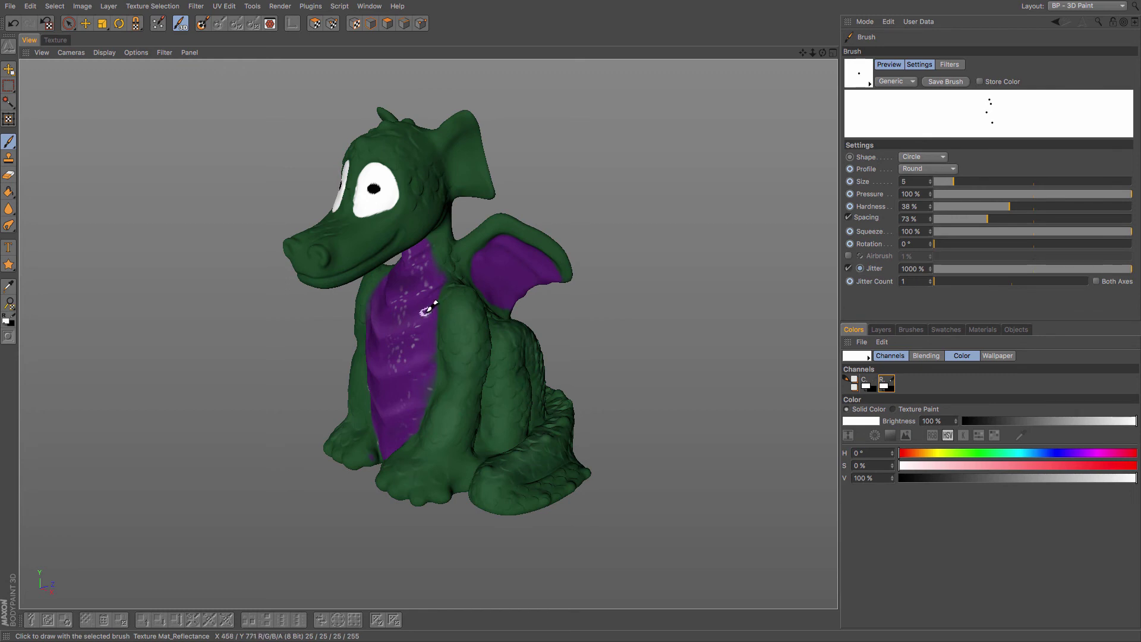
Save the reflectance texture as a copy in PNG format.
click(11, 6)
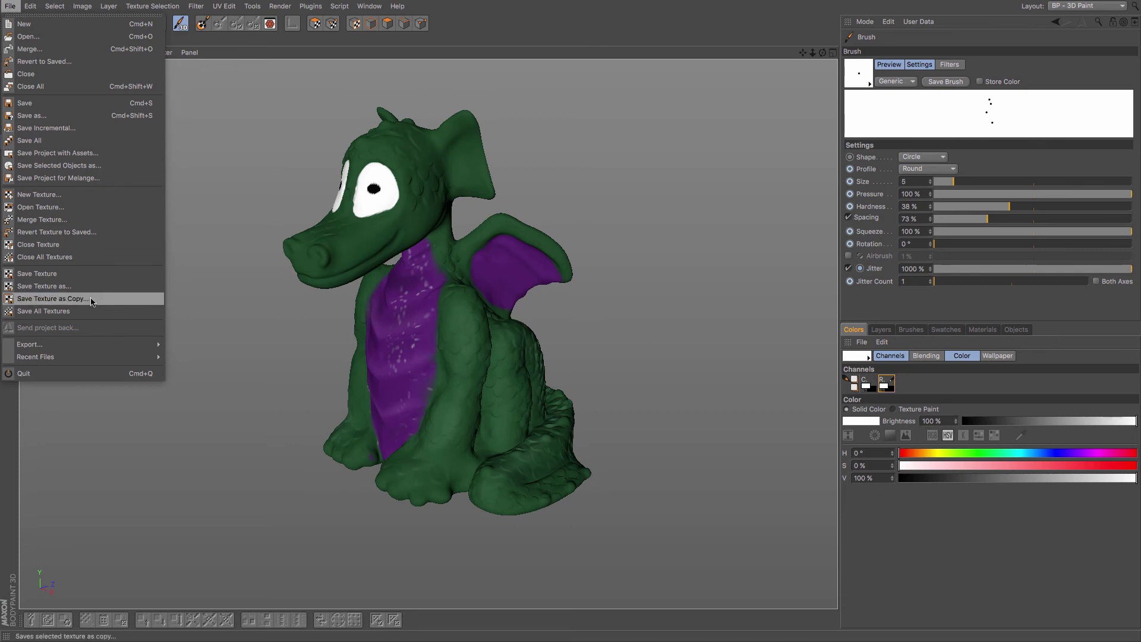
click(53, 298)
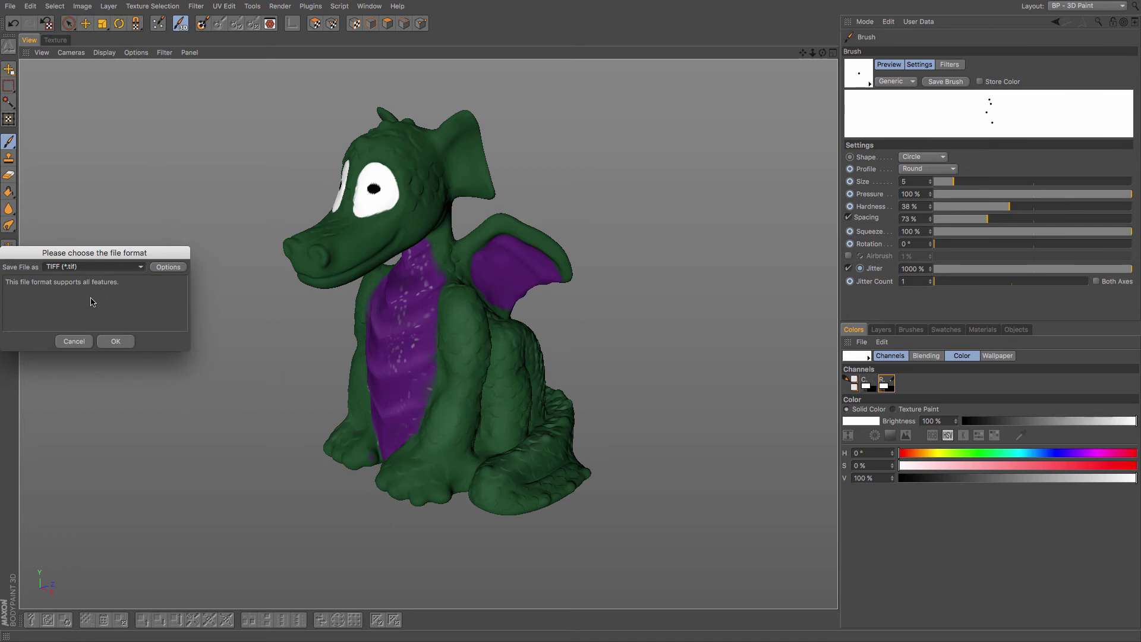
drag(109, 252, 687, 211)
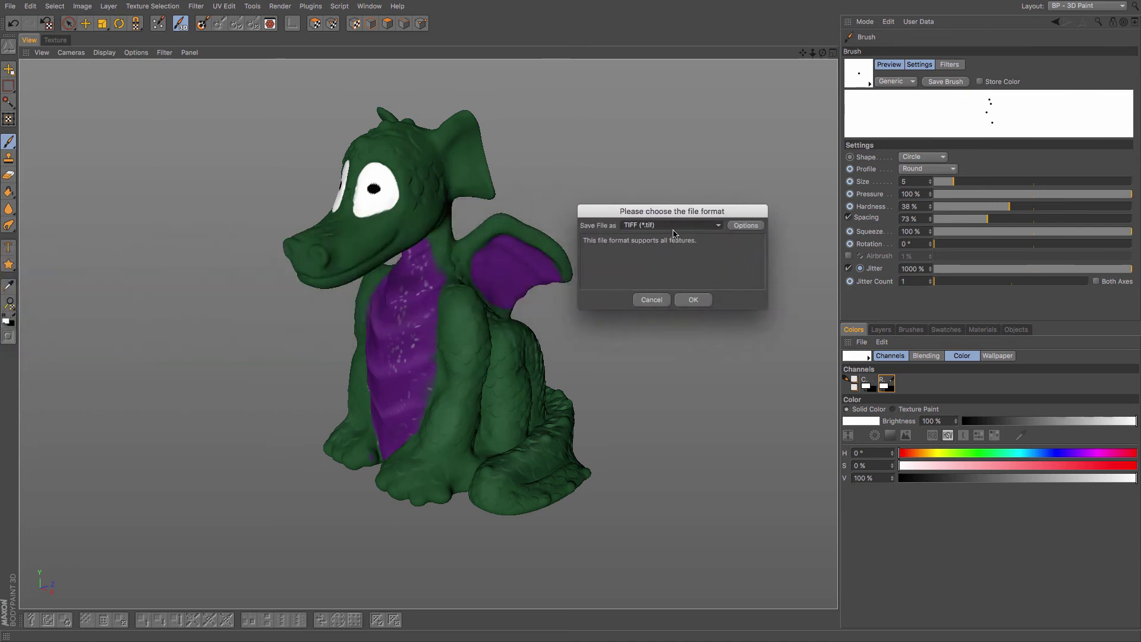
click(674, 225)
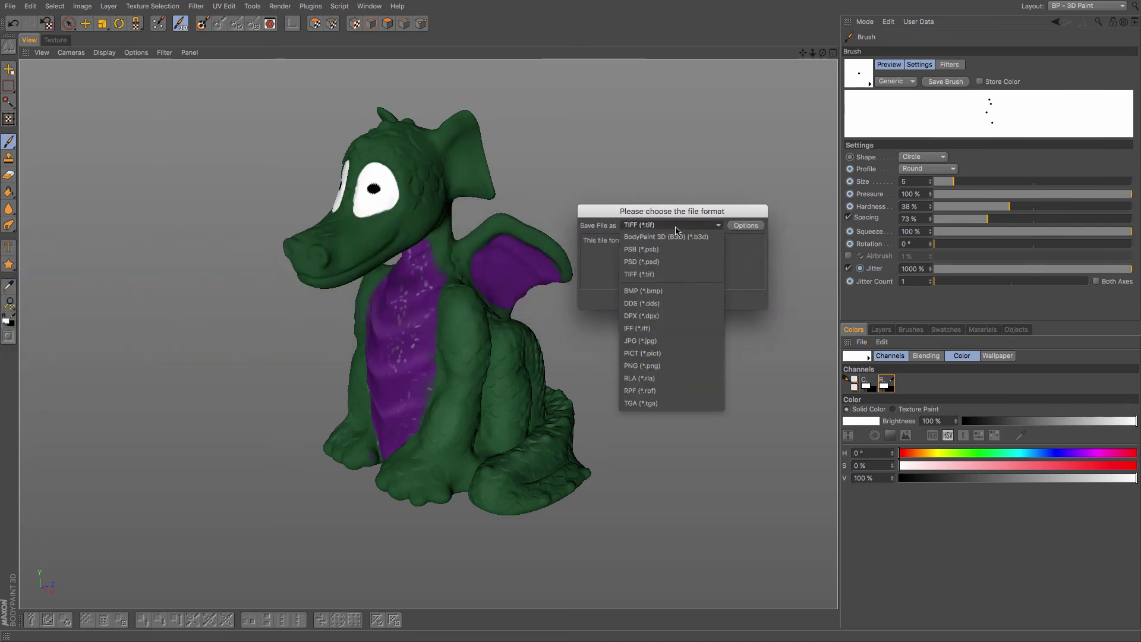
click(662, 368)
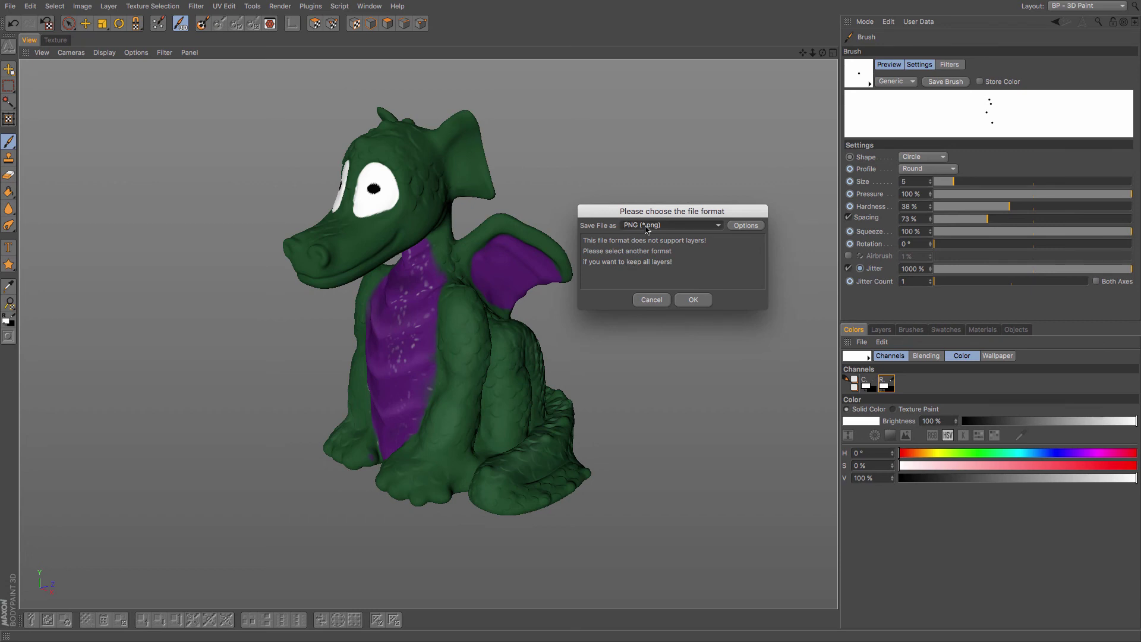
click(694, 300)
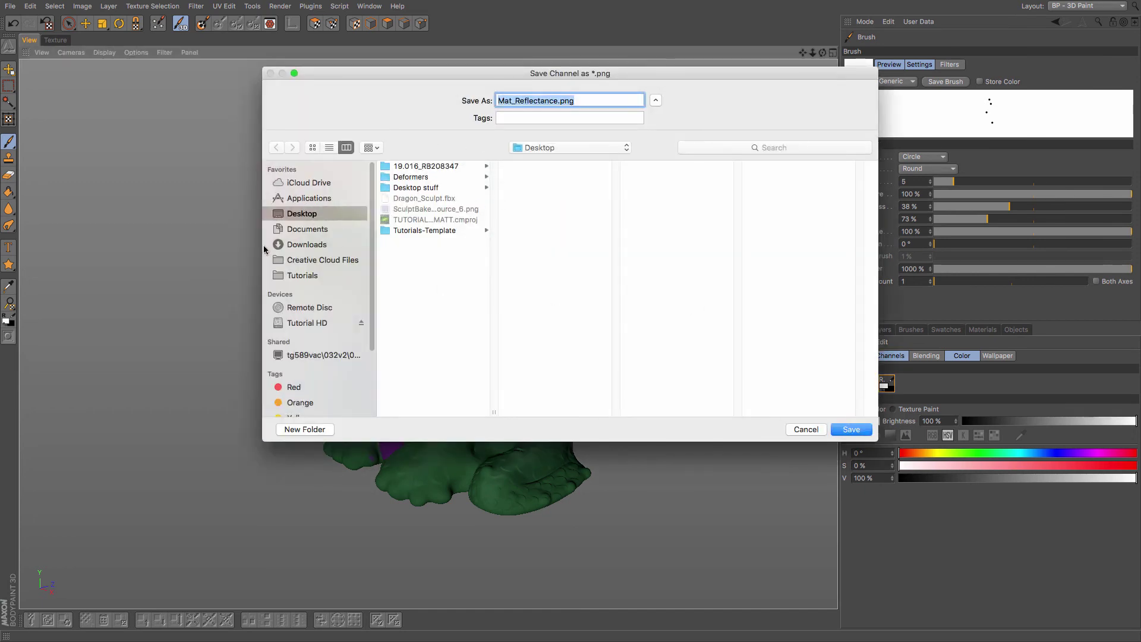
Create a new Dragon Ready folder on the Desktop as the save location.
click(291, 429)
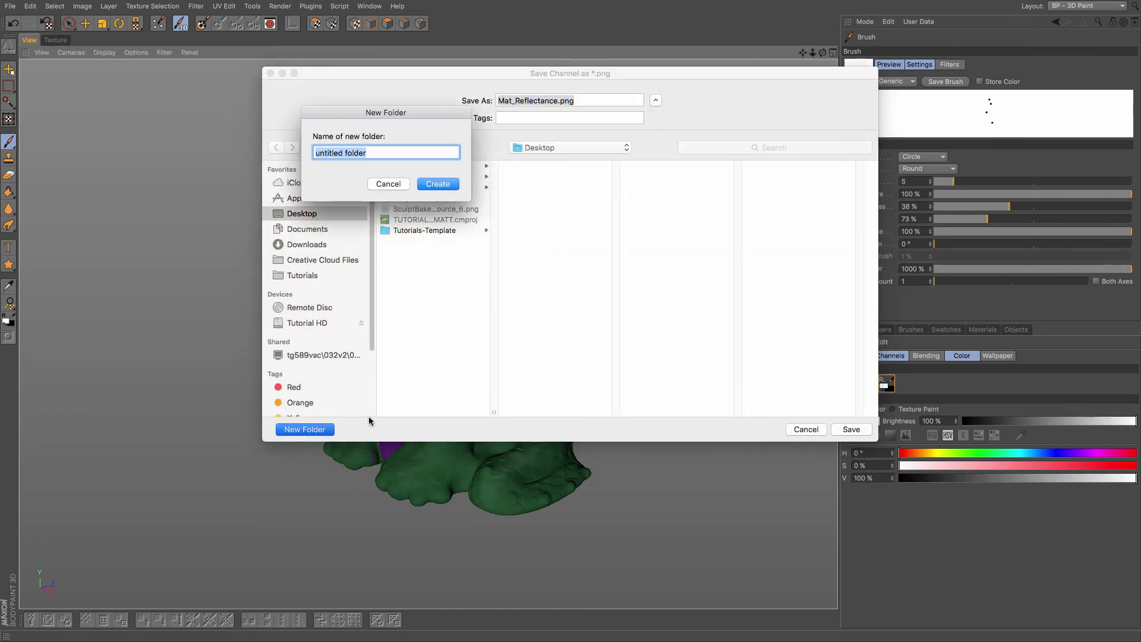
text(Da)
key(Return)
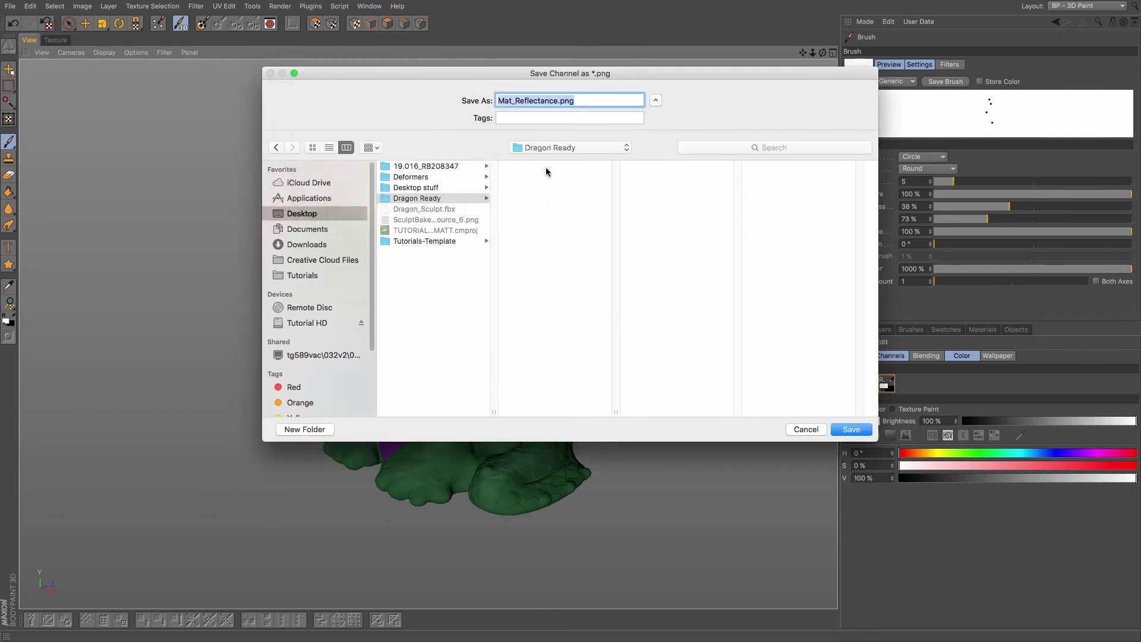
Save Mat_Reflectance.png into Dragon Ready, then export the Color channel as Mat_Color.png.
click(856, 430)
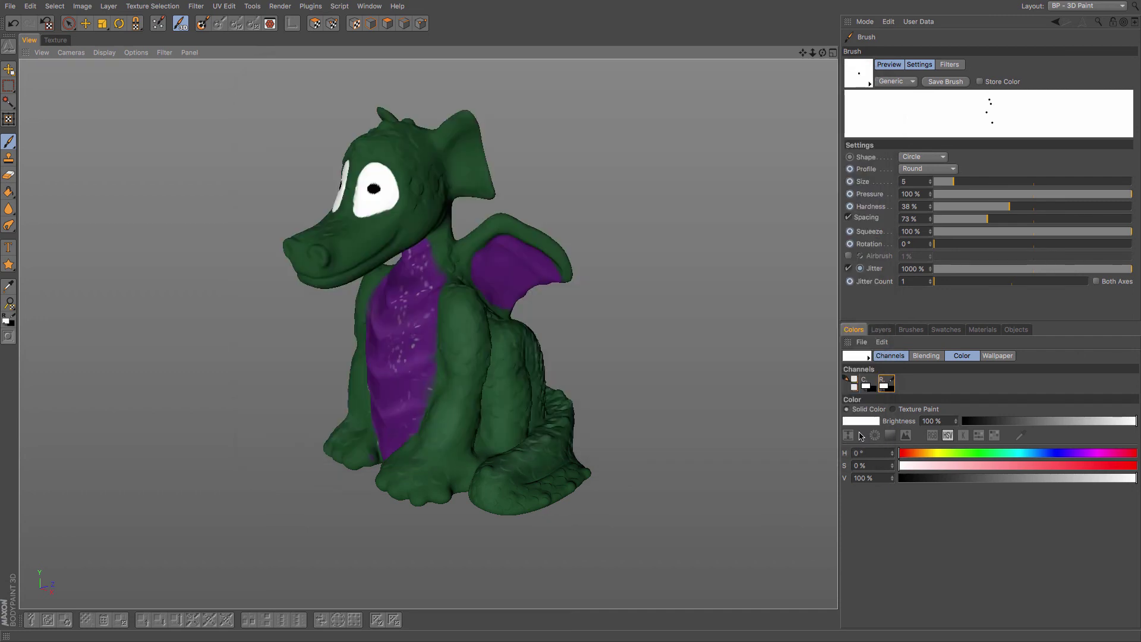
click(865, 384)
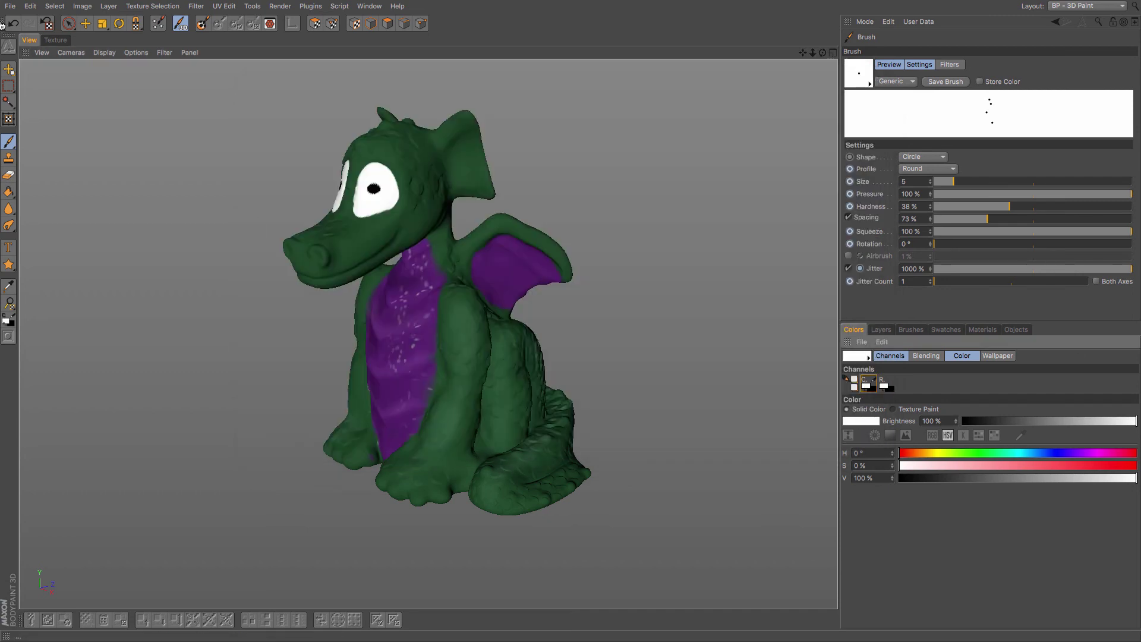
click(11, 7)
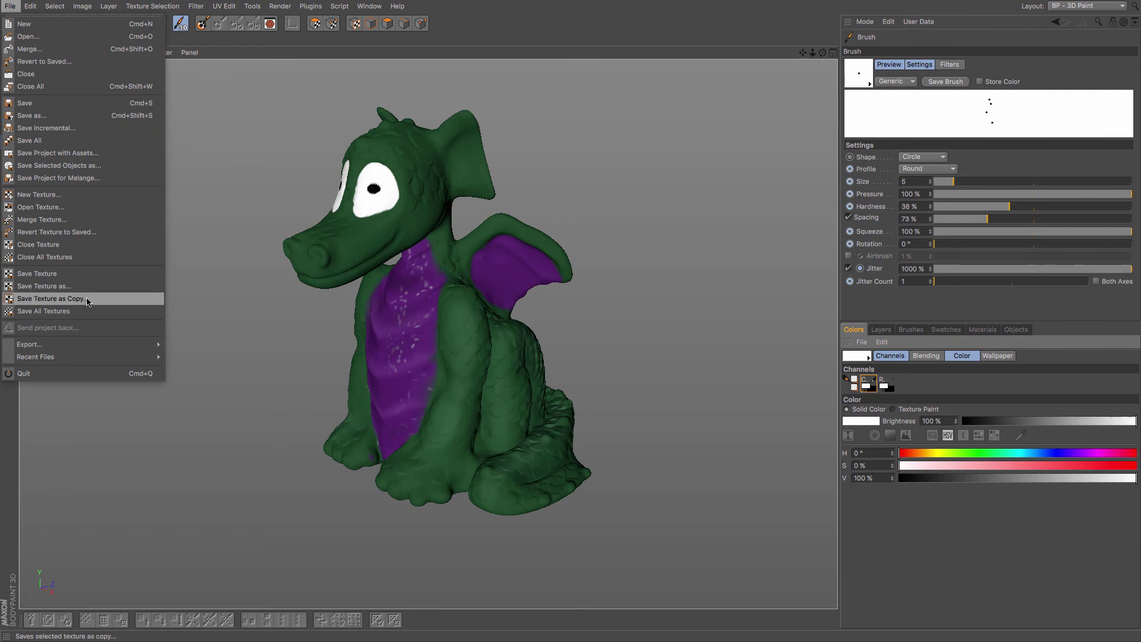
click(68, 313)
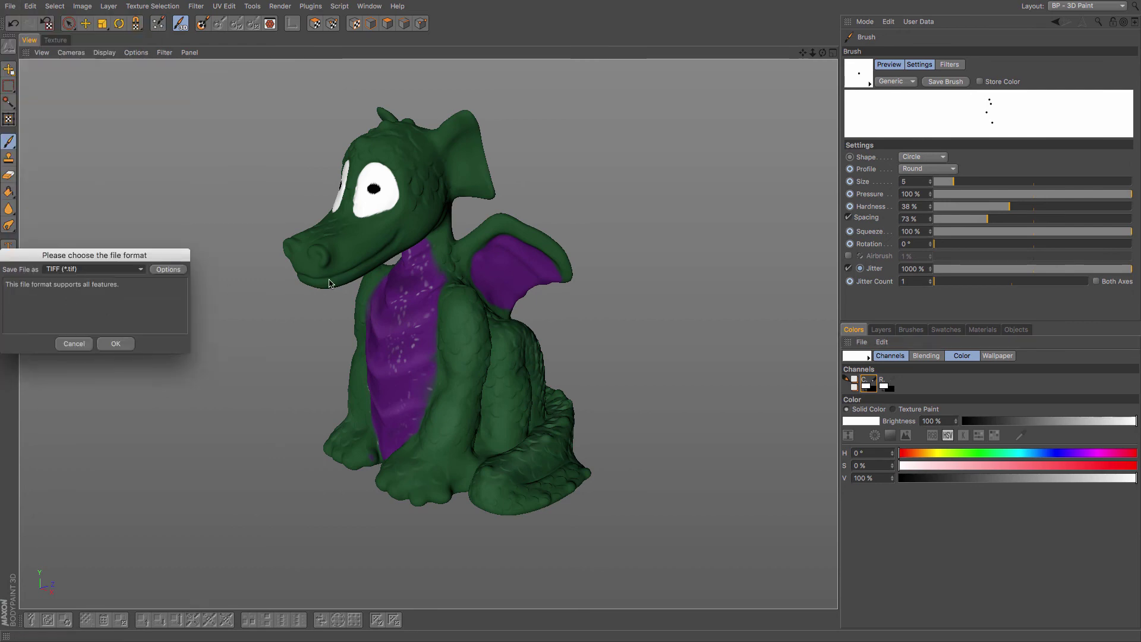
click(80, 270)
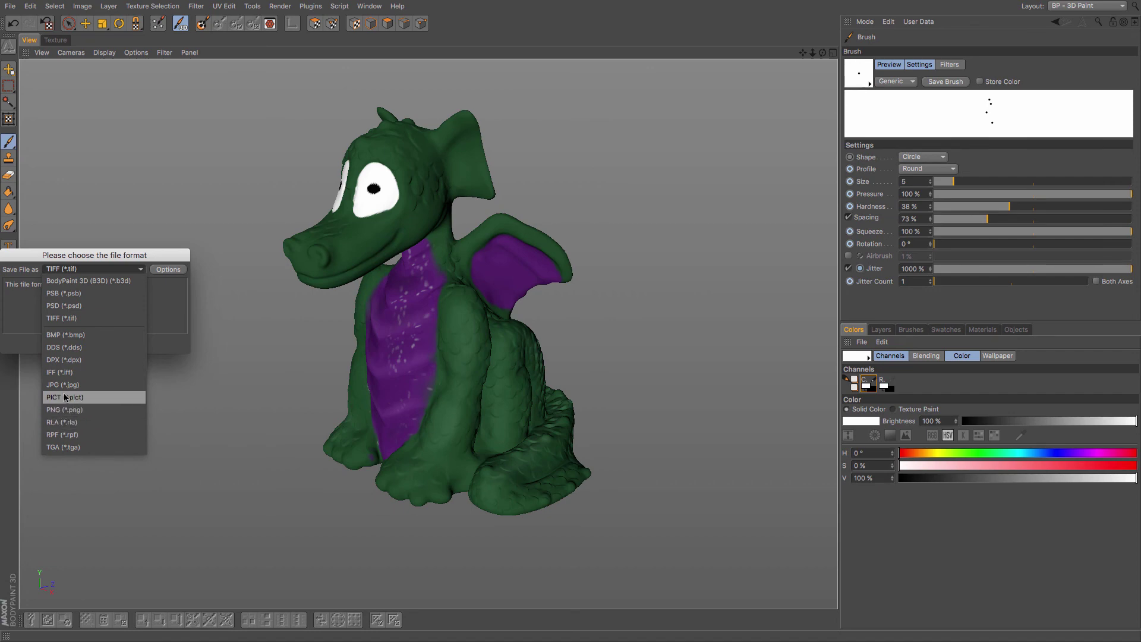
click(62, 410)
click(115, 343)
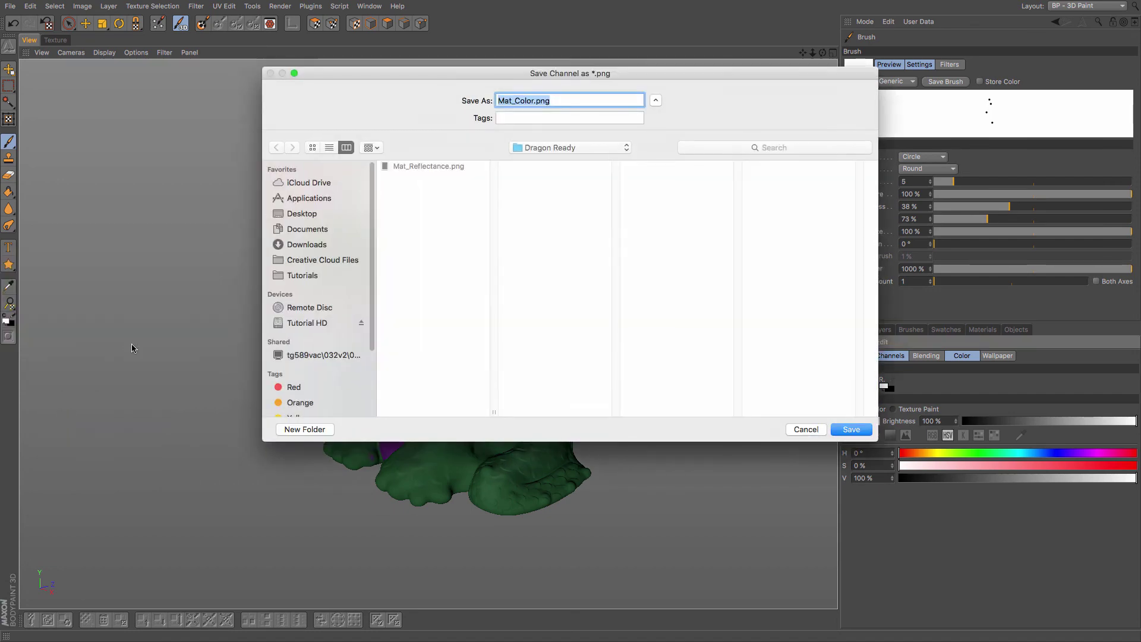
key(Return)
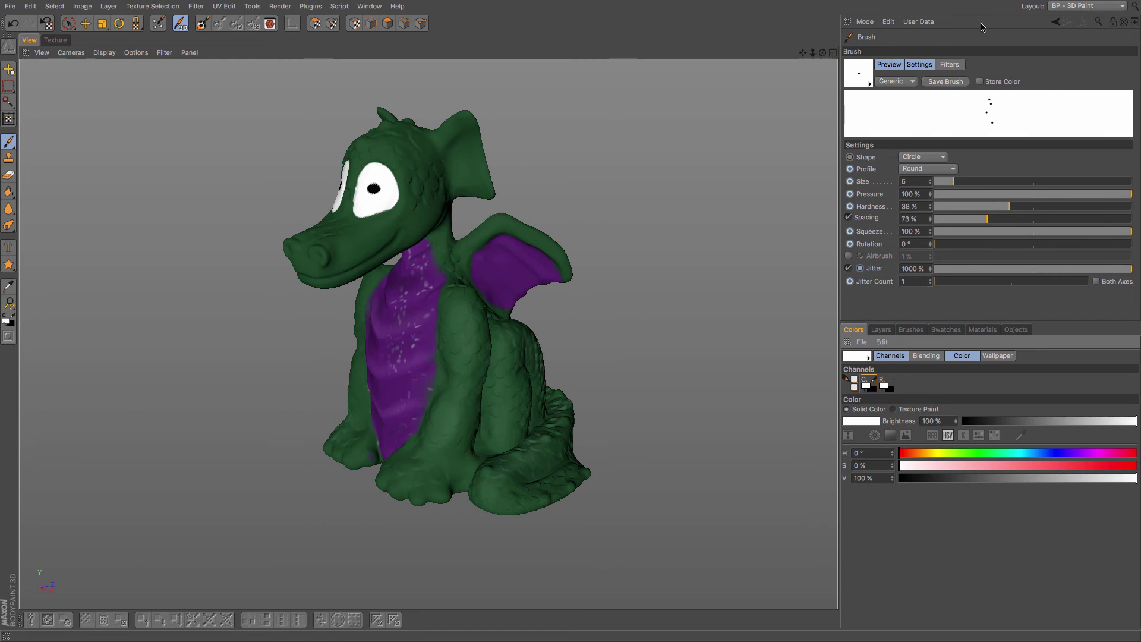
Switch to the Sculpt layout and bake a normal map to Dragon Ready/SculptBake_Normal.
click(1080, 7)
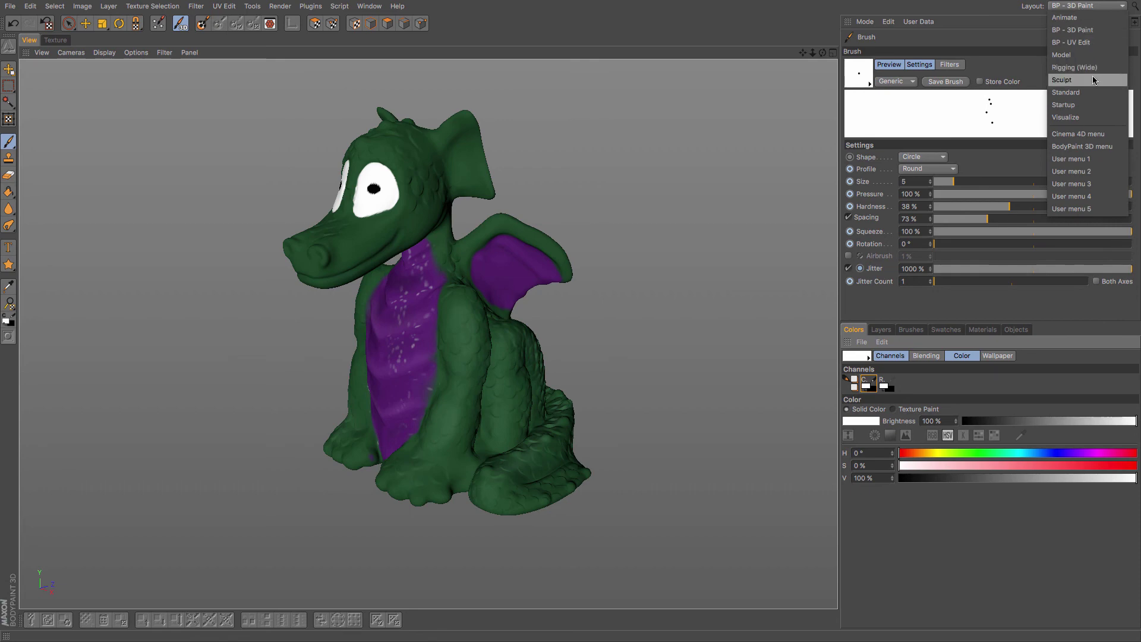
click(1062, 80)
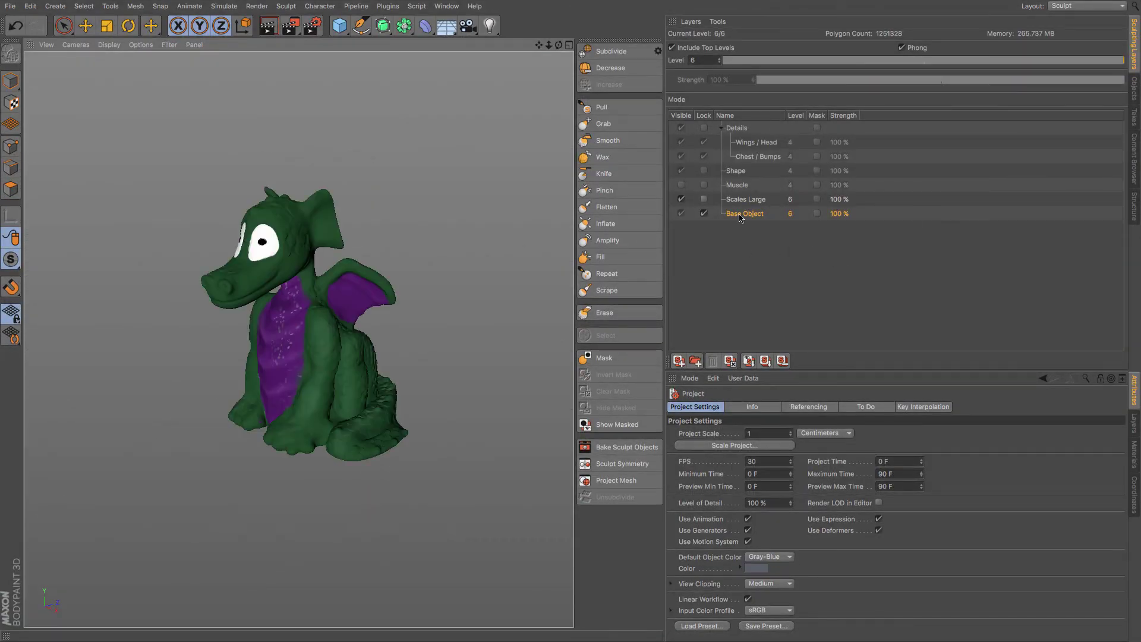
click(640, 447)
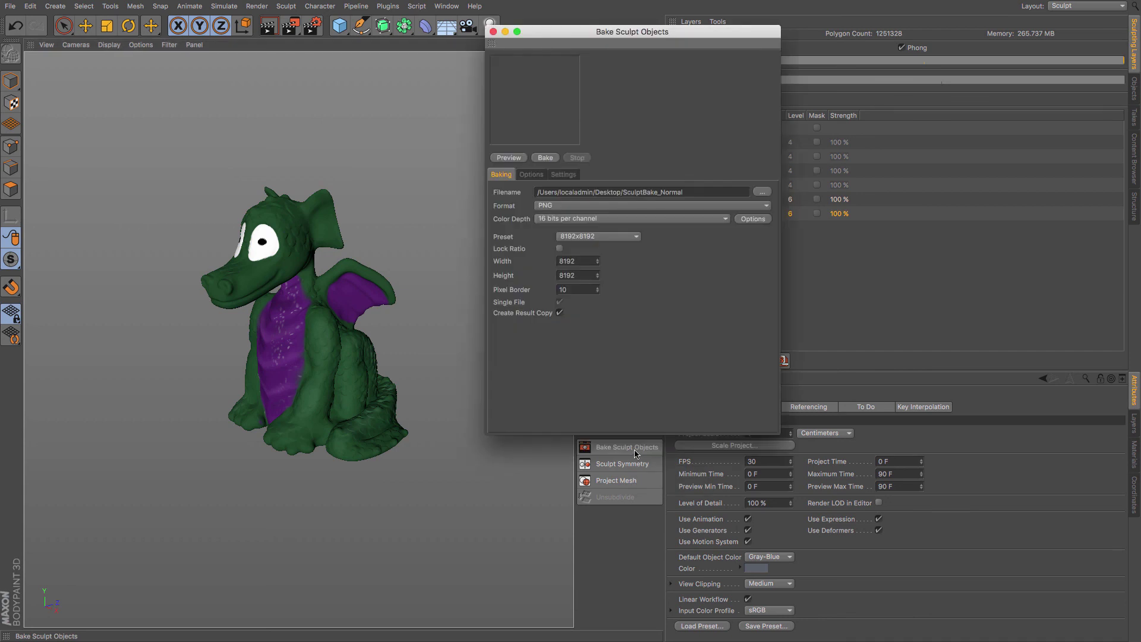
click(763, 192)
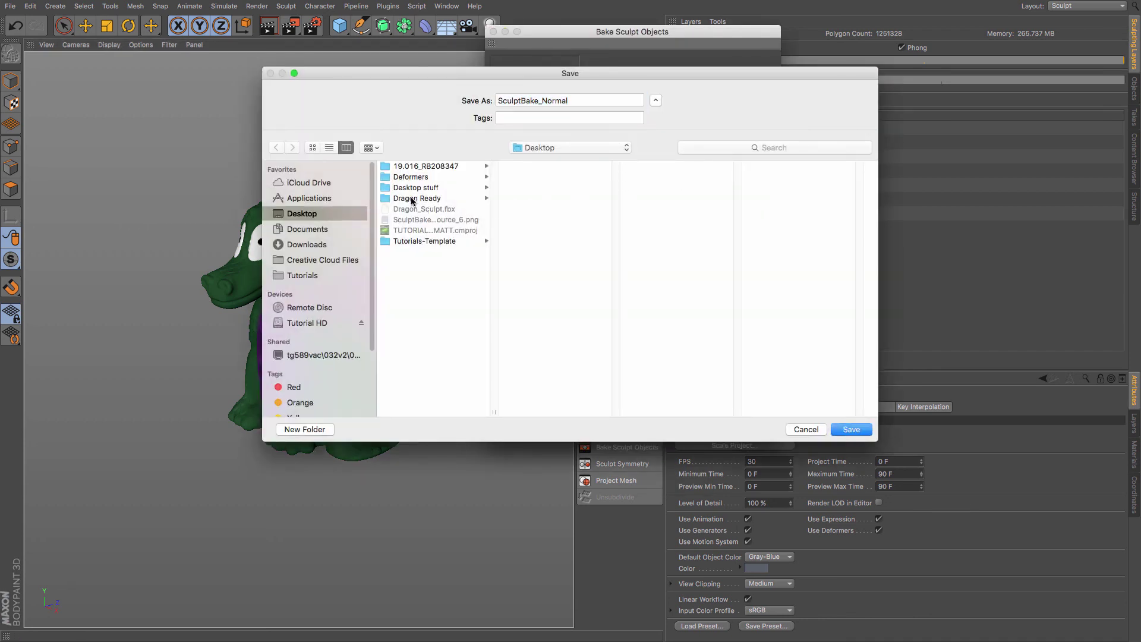
click(412, 200)
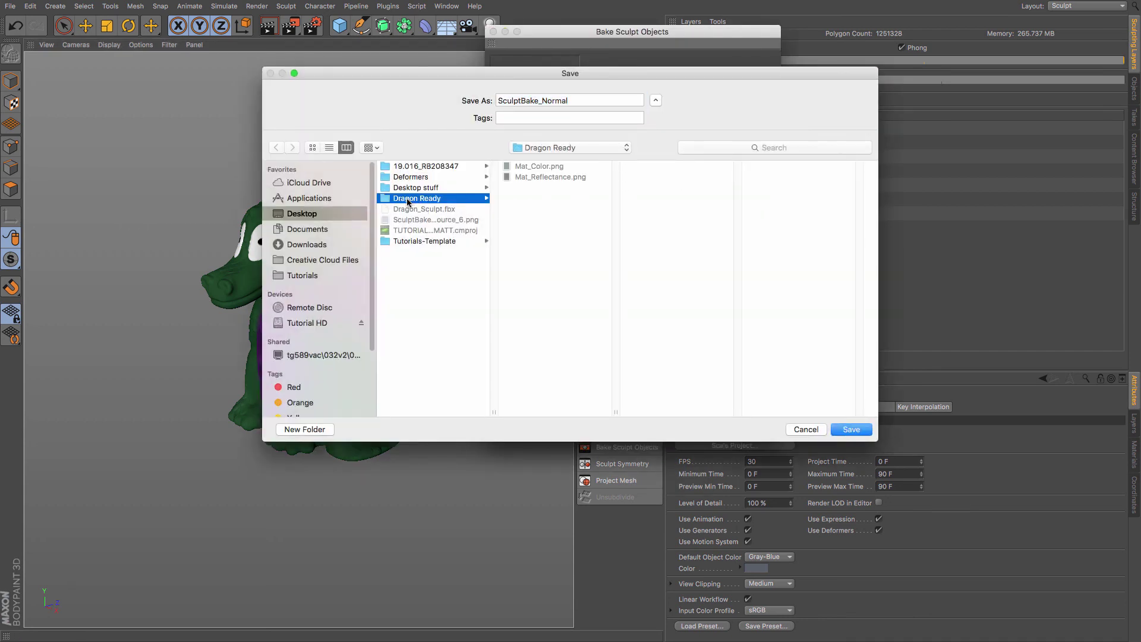
click(850, 431)
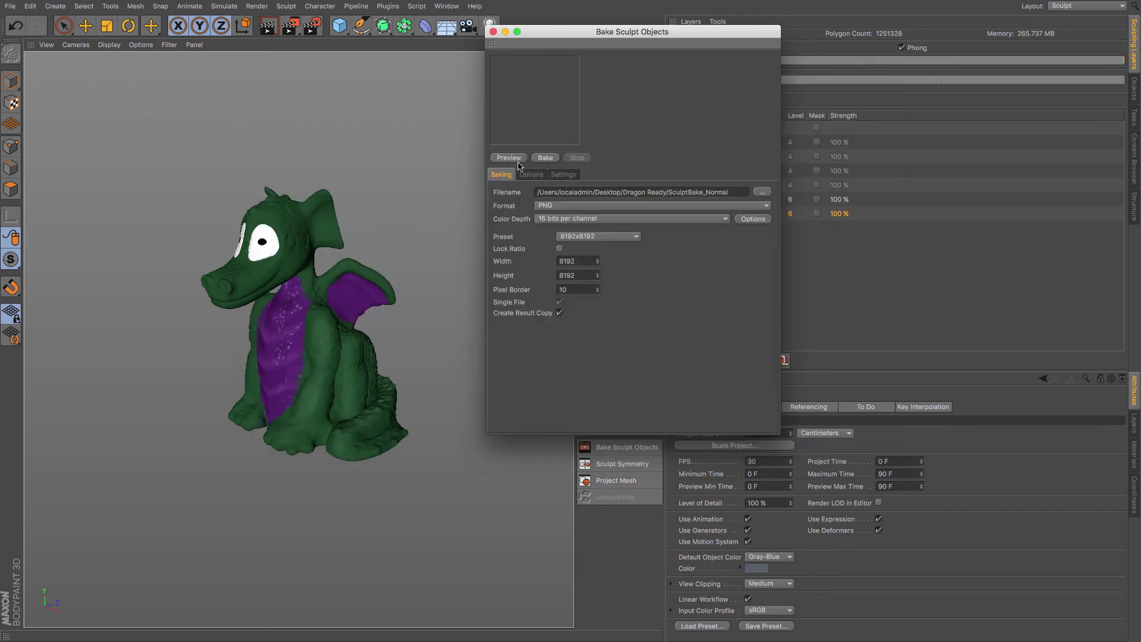
click(545, 158)
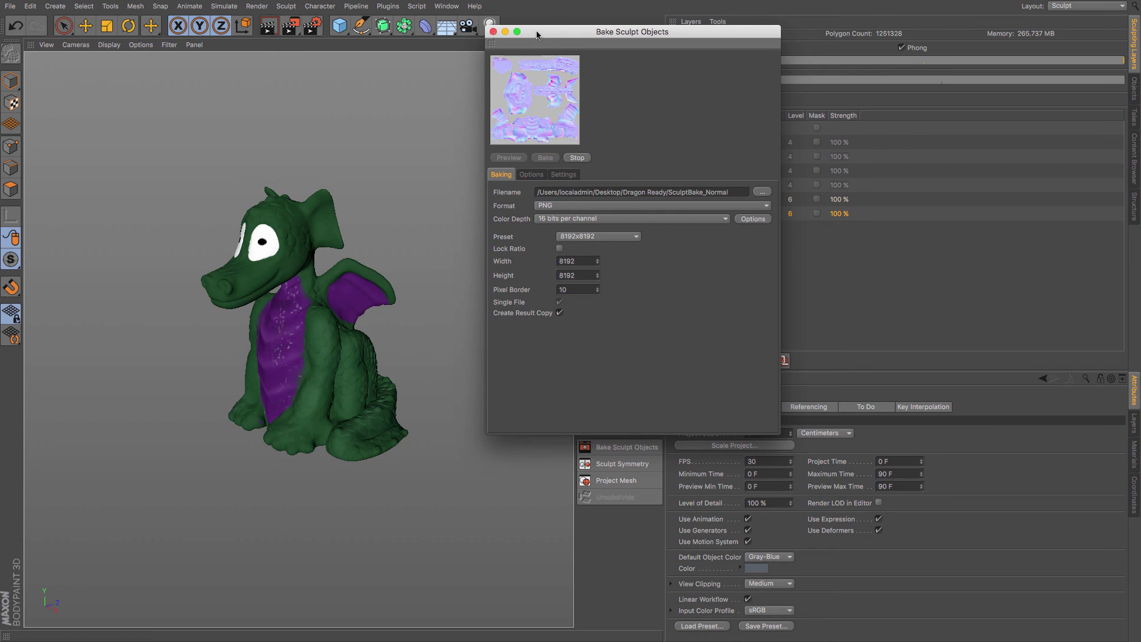
Move the baked grey dragon copy left beside the original and open its BakedMaterial settings.
drag(536, 35, 538, 95)
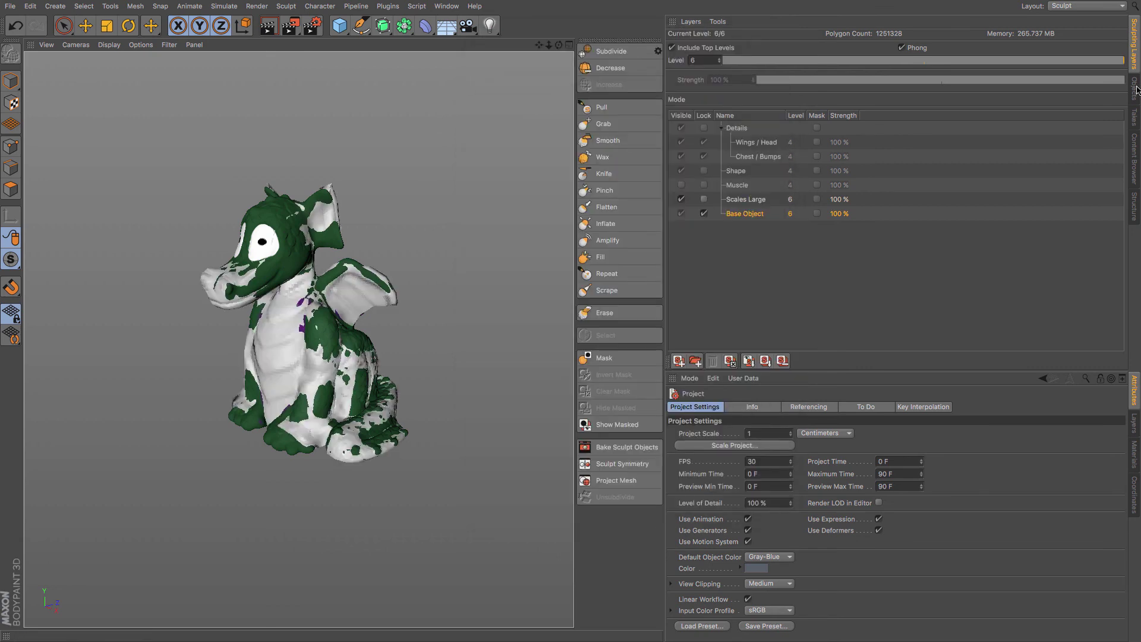
click(1136, 89)
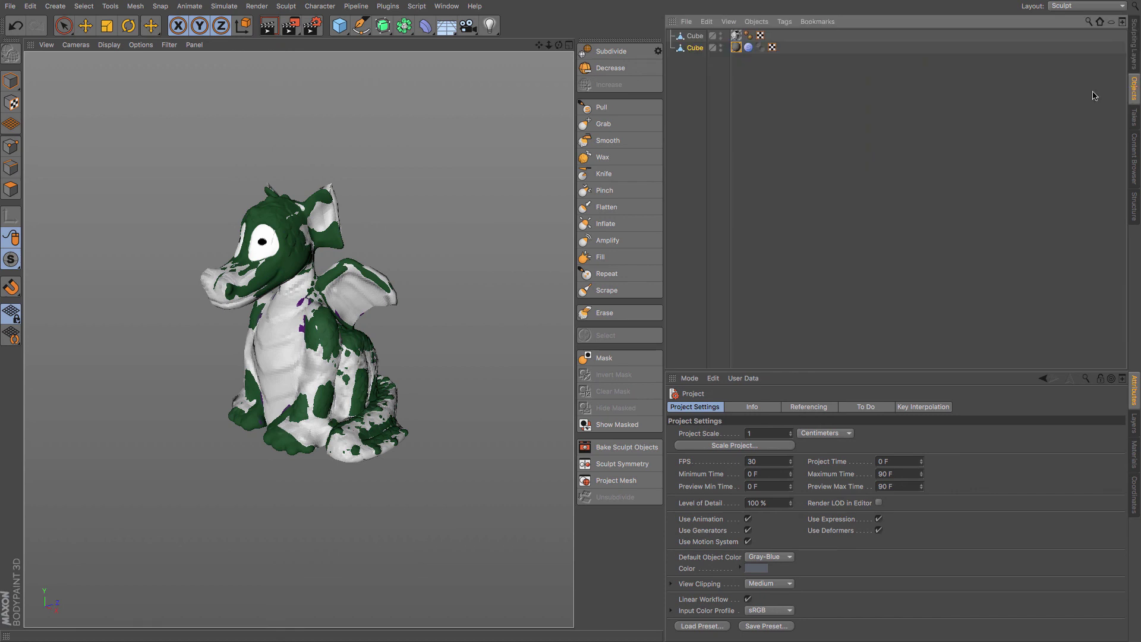
click(86, 25)
drag(290, 289, 136, 261)
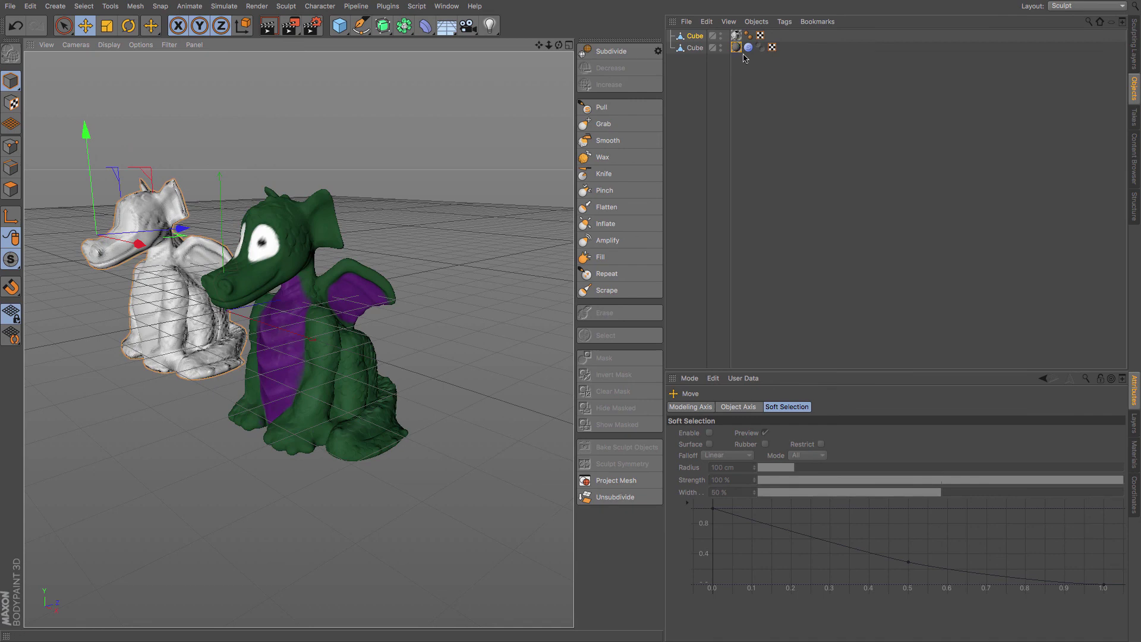
double_click(736, 35)
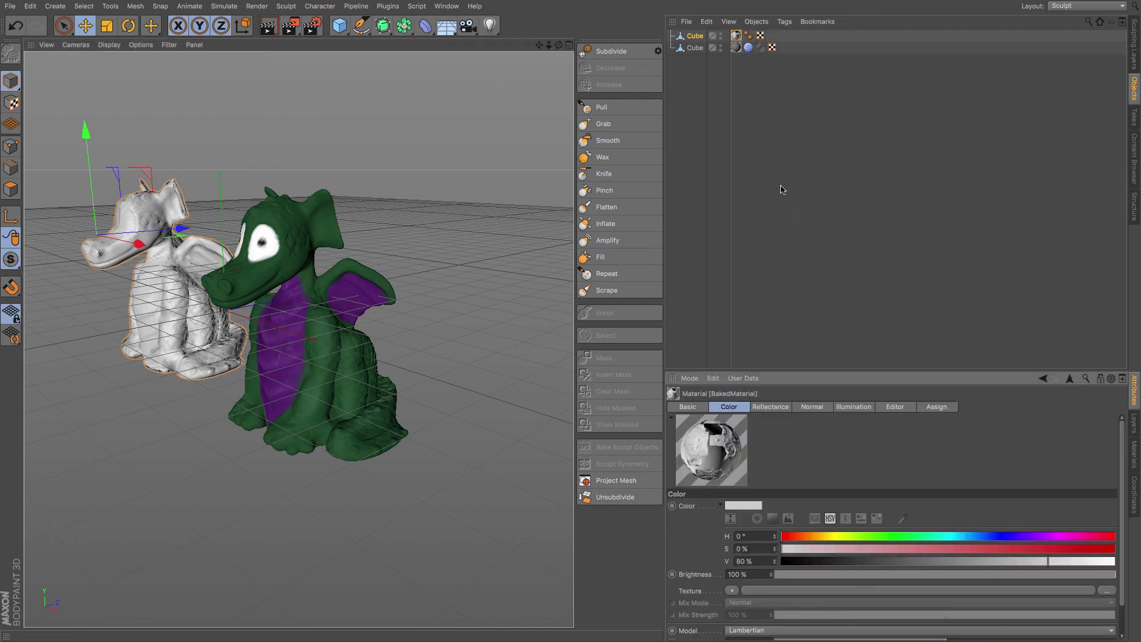
drag(849, 370, 834, 172)
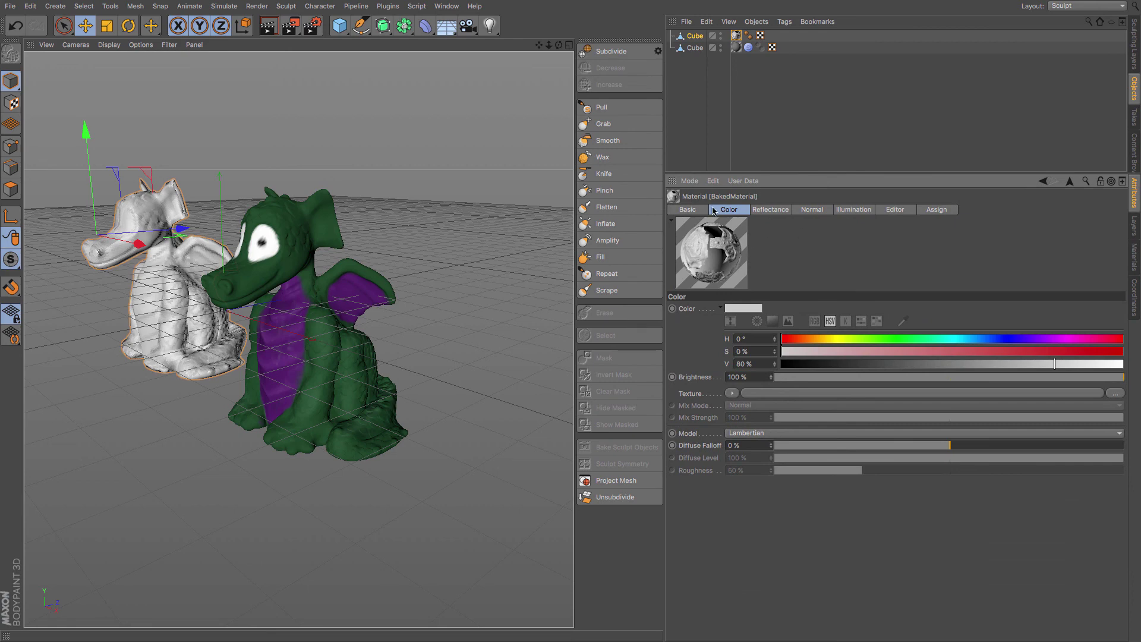
Load Mat_Color.png from Dragon Ready as BakedMaterial's colour texture.
click(1118, 394)
click(438, 118)
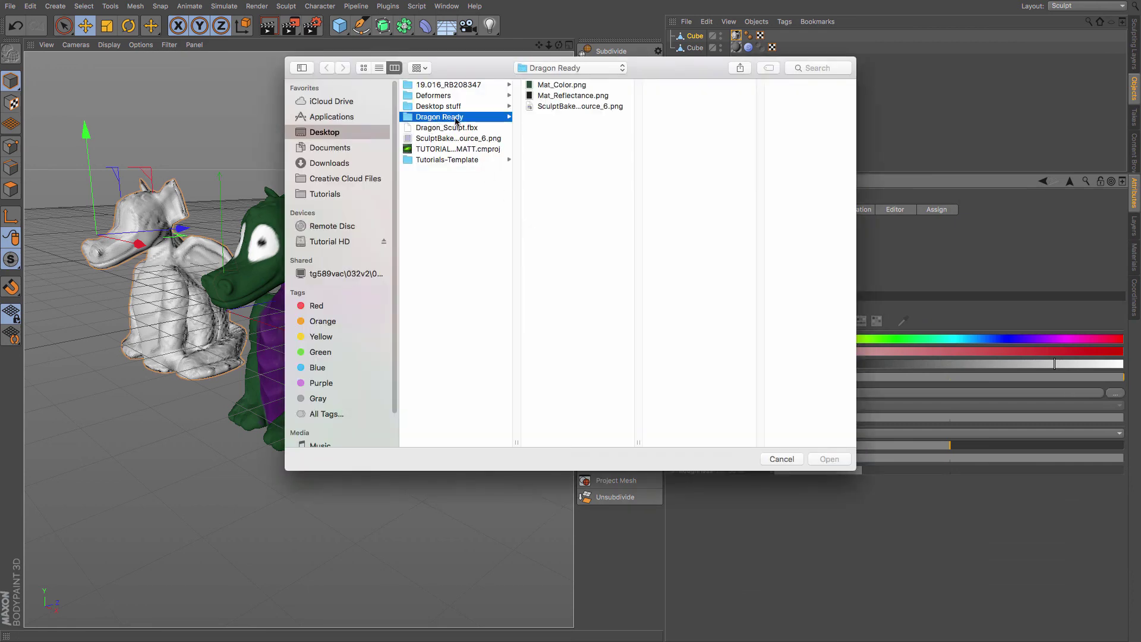
double_click(551, 87)
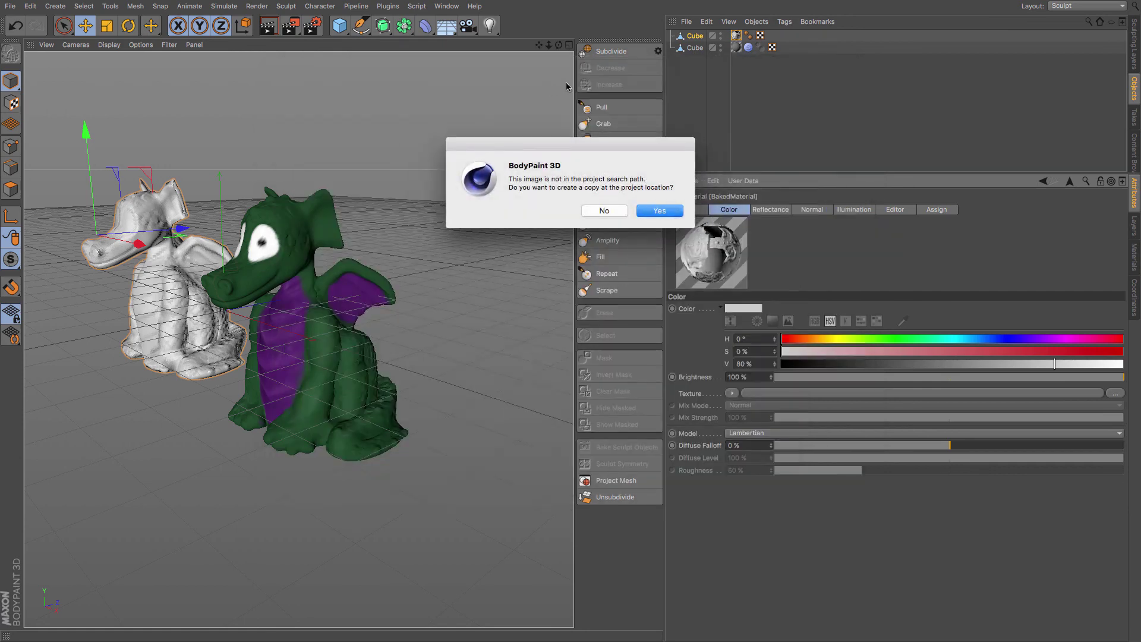
click(604, 211)
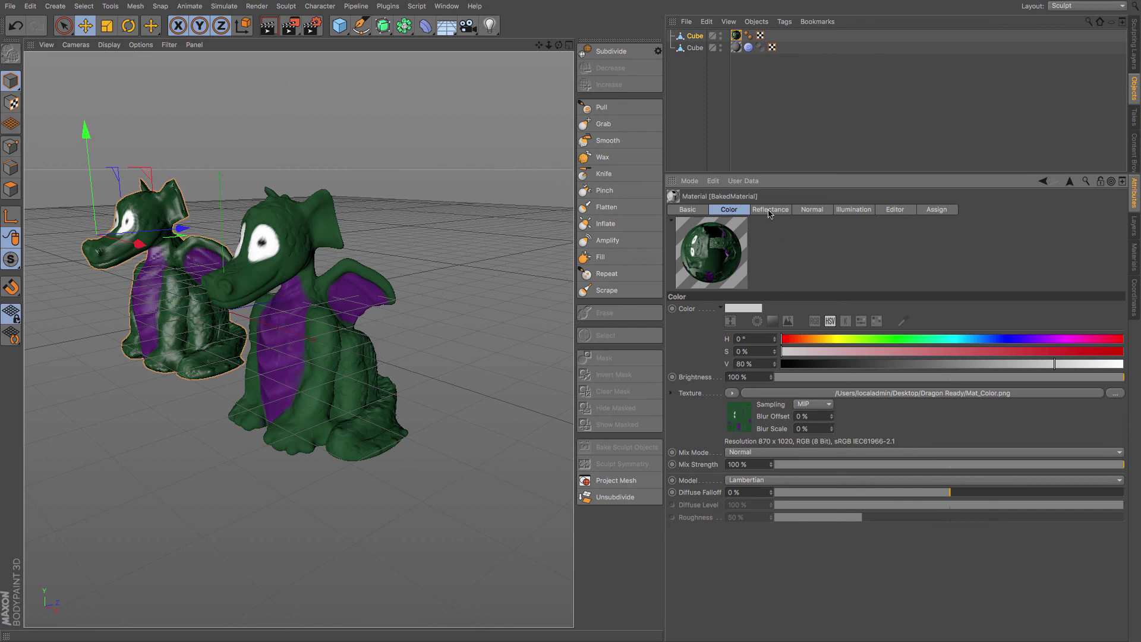
Load Mat_Reflectance.png as the Reflectance specular layer's texture, declining to copy it.
click(771, 211)
scroll(824, 426, down, 1)
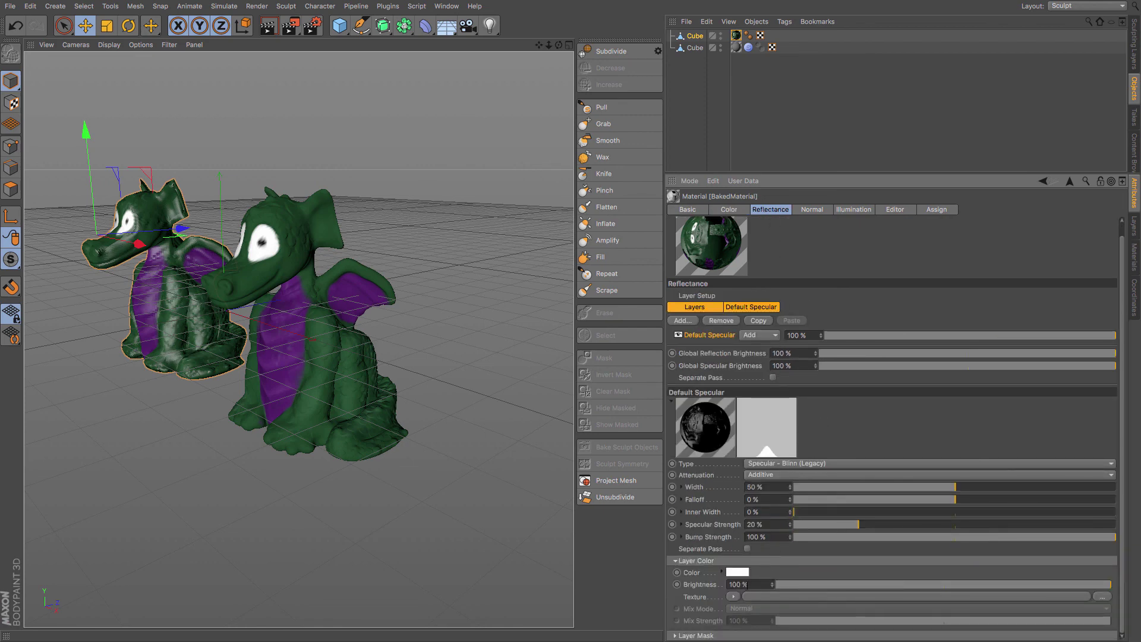
click(1103, 596)
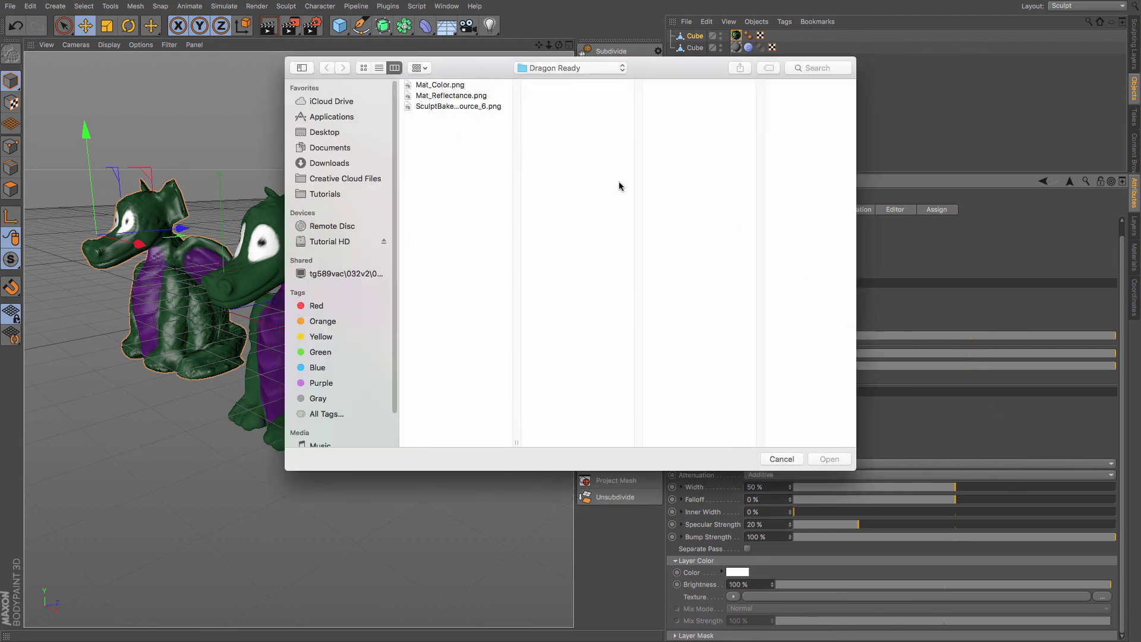
double_click(443, 96)
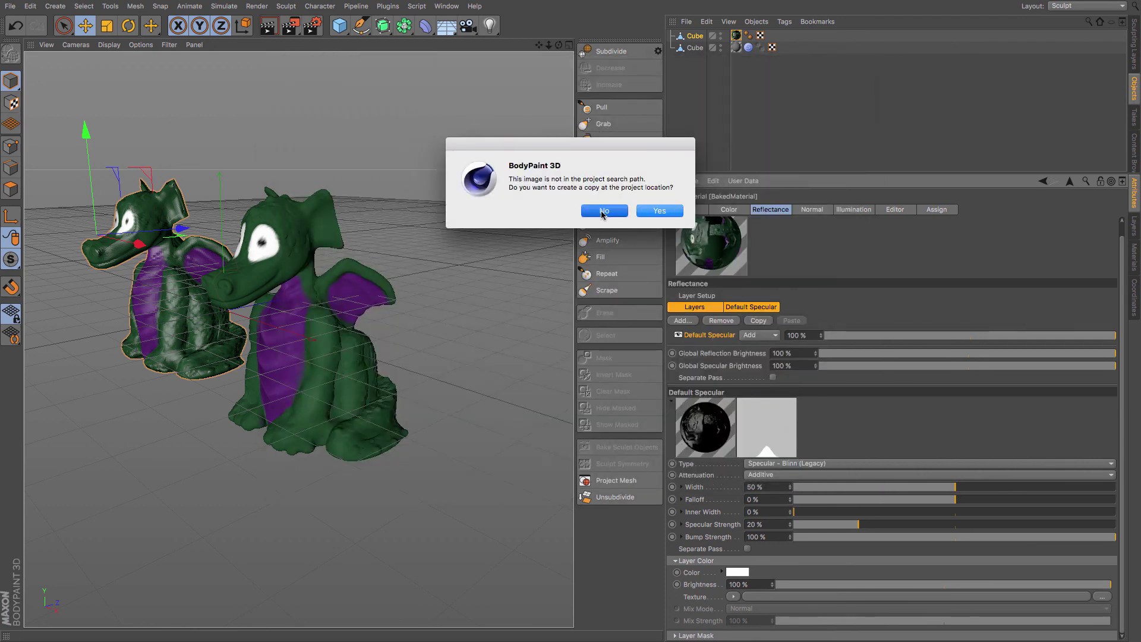
click(651, 215)
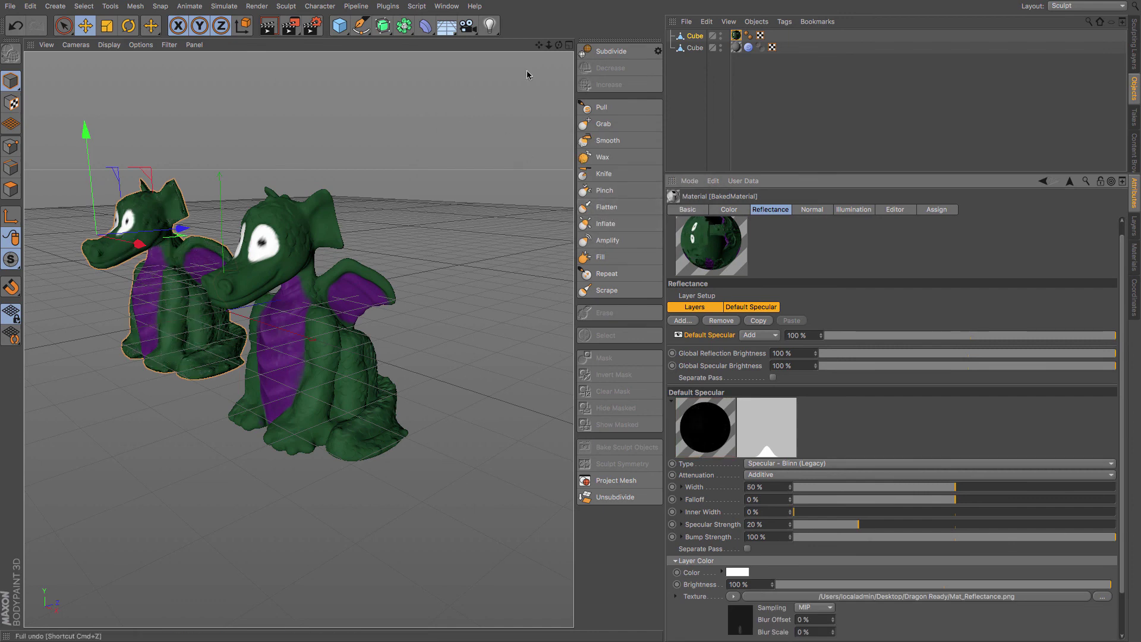
Export the scene as Dragon_Sculpt.fbx into the Desktop's Dragon Ready folder.
click(10, 8)
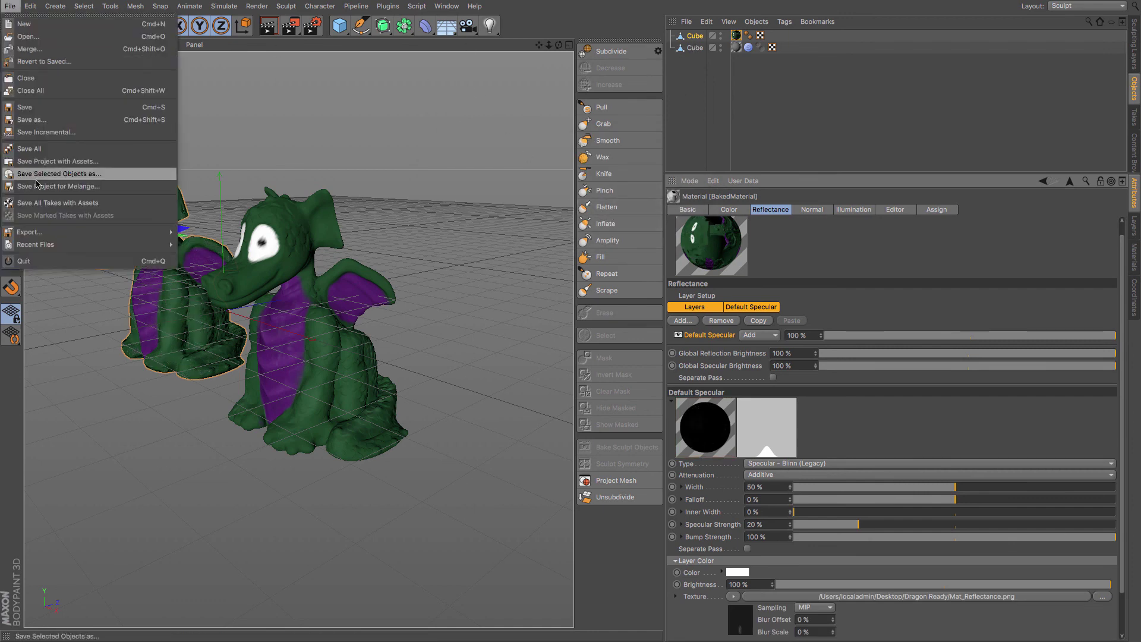
mouse_move(89, 234)
click(230, 331)
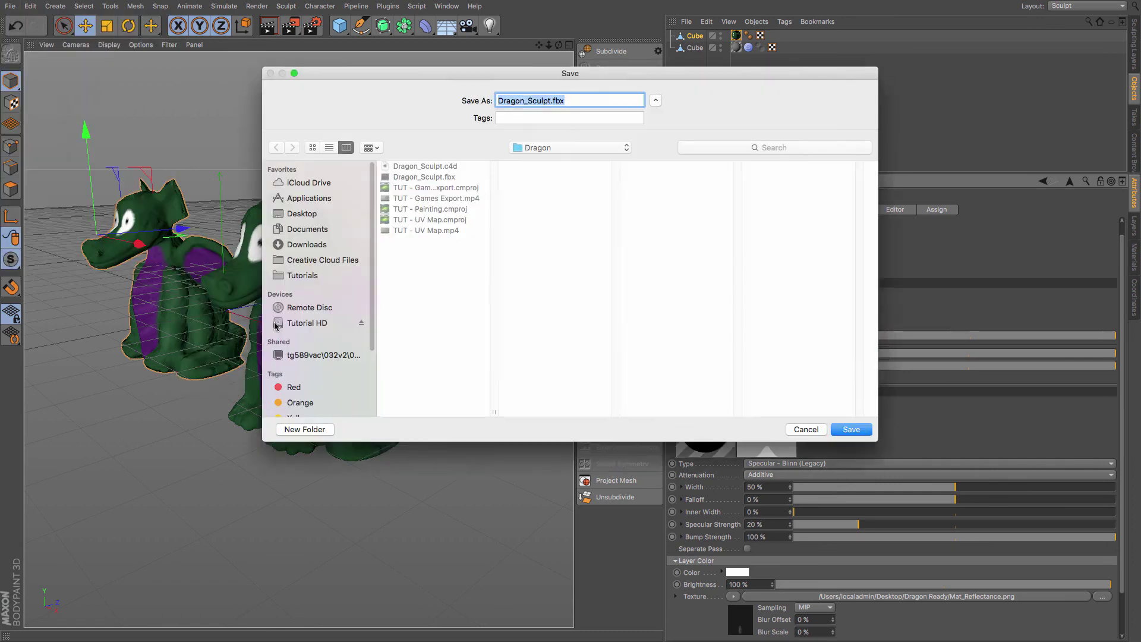
click(305, 214)
click(419, 198)
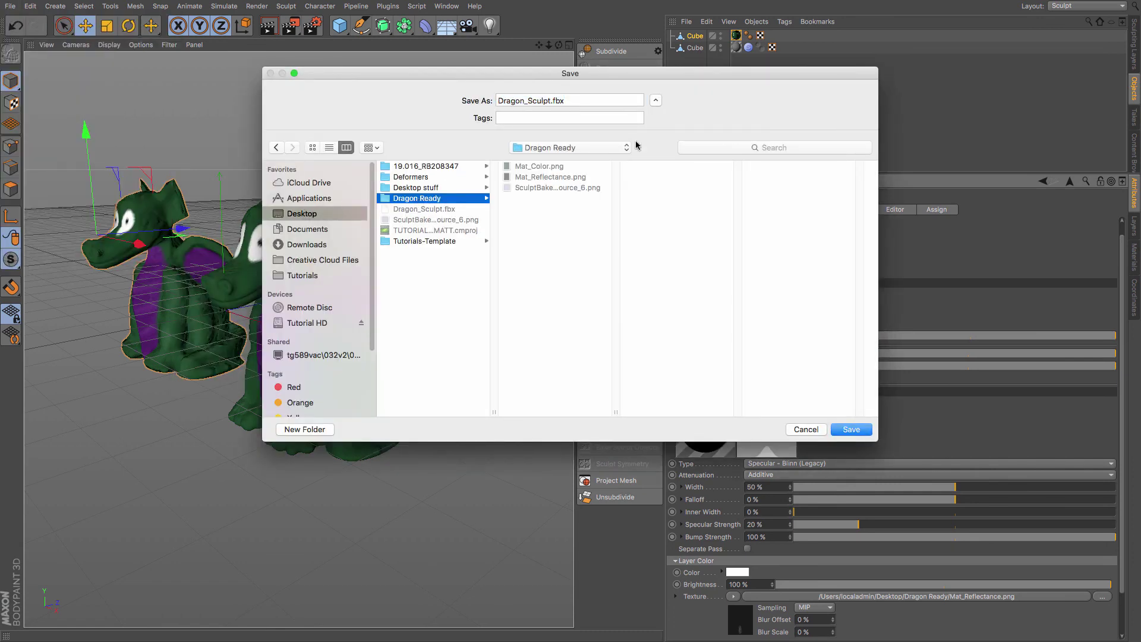
click(856, 430)
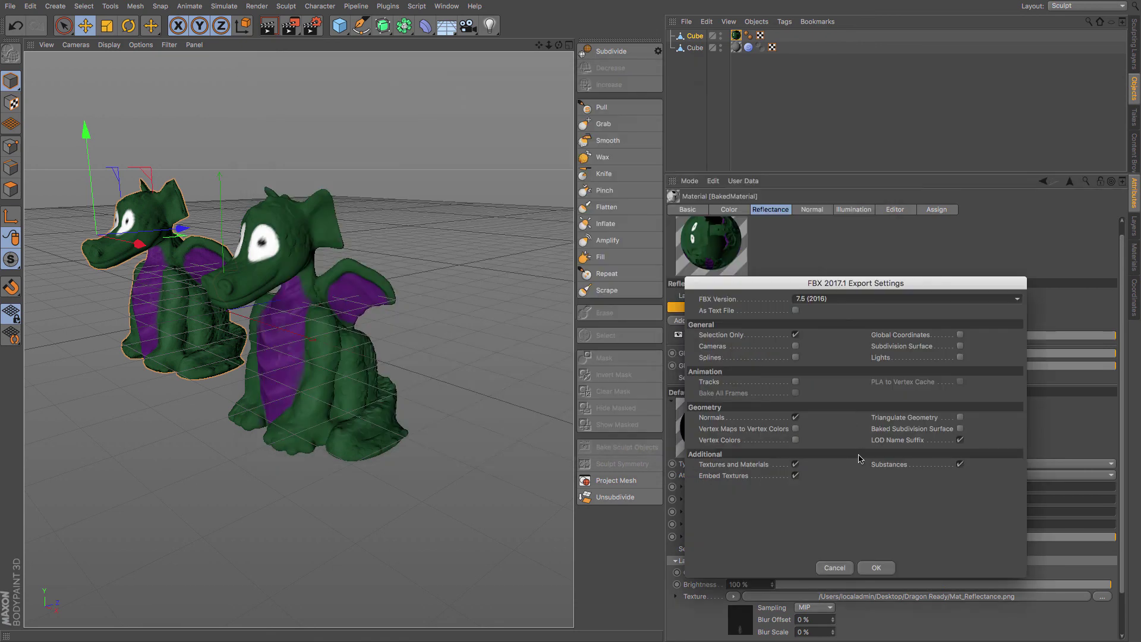
Uncheck Selection Only in the FBX Export Settings and confirm the export.
drag(848, 290, 558, 169)
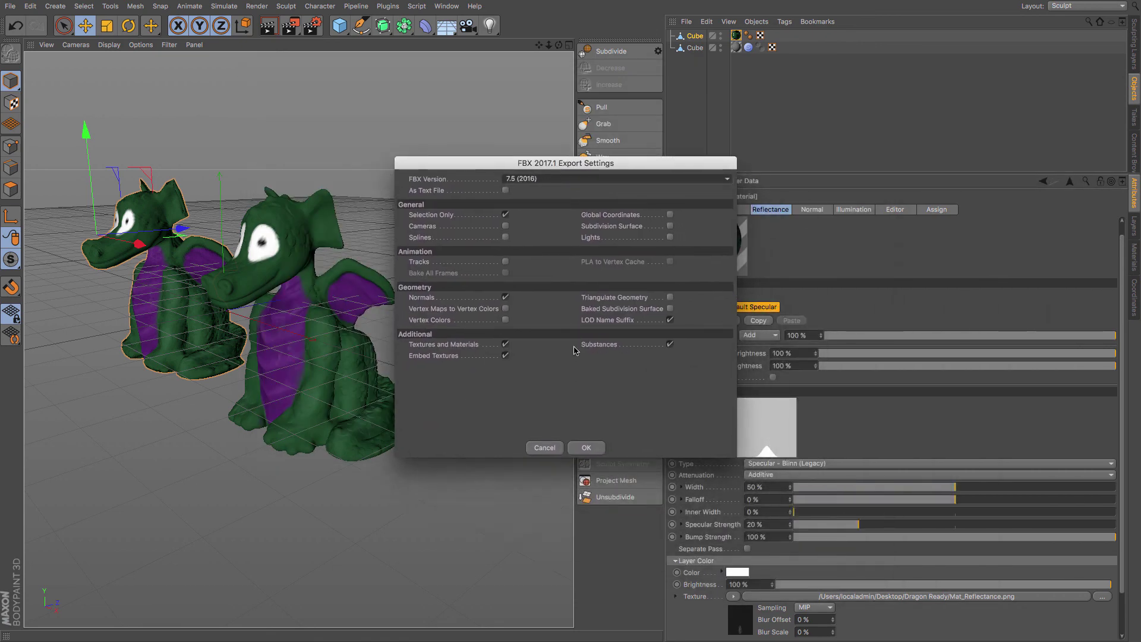
click(505, 215)
click(586, 448)
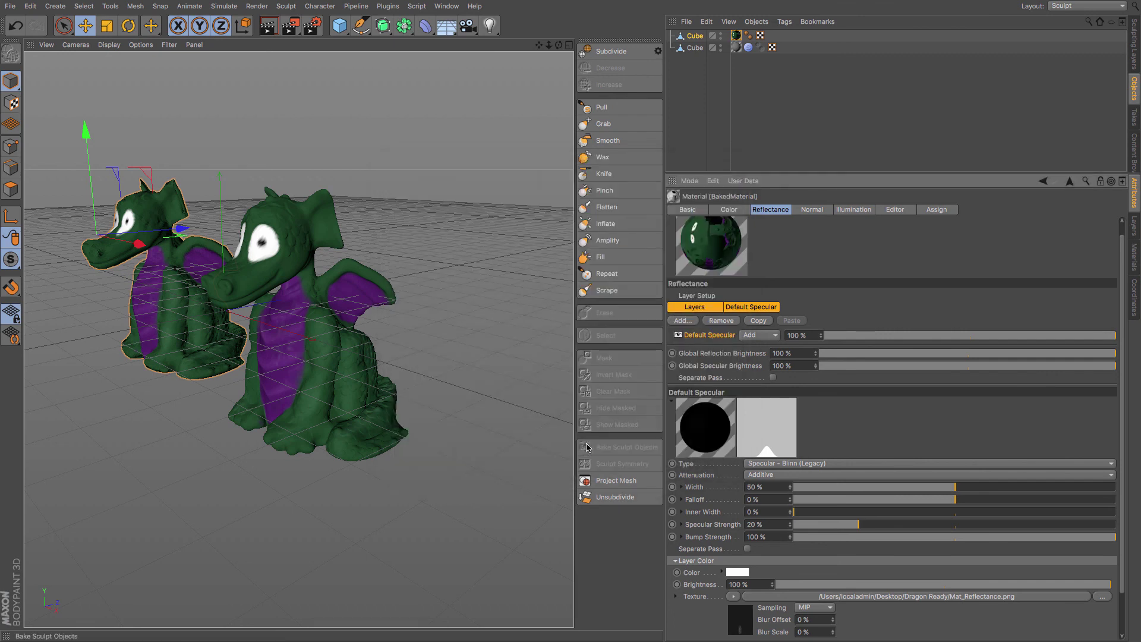
Bring Finder forward and move the Dragon Ready window aside to check its exported files.
key(super+Tab)
click(559, 334)
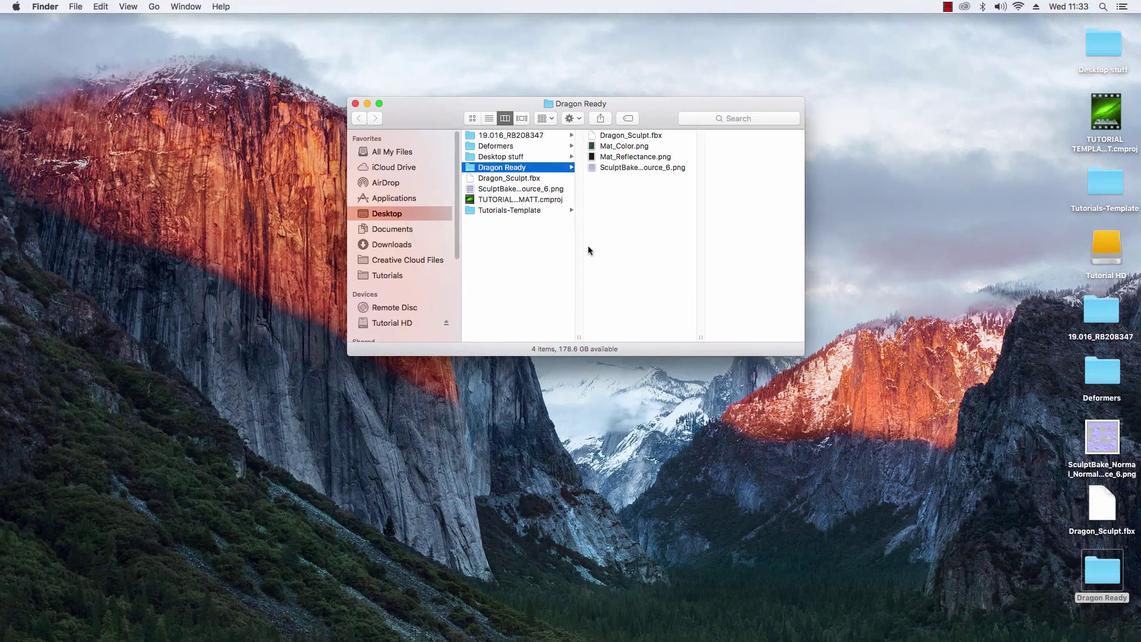
drag(656, 111, 613, 145)
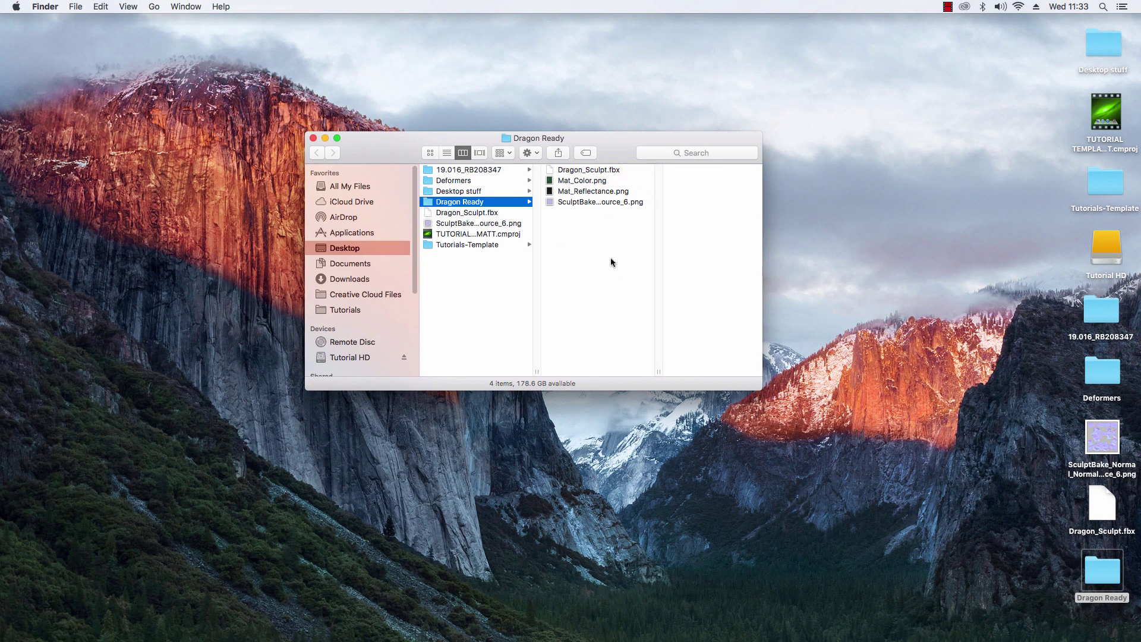
drag(623, 148, 322, 350)
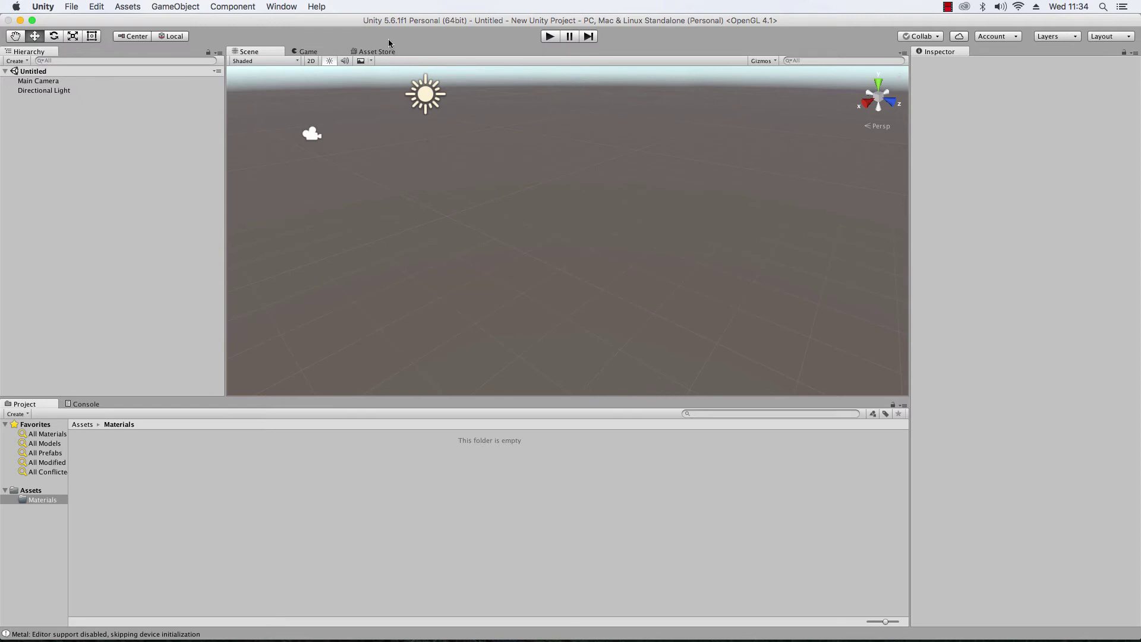
Drag Dragon_Sculpt.fbx into Unity's Materials folder and fix its baked texture as a normal map.
drag(380, 21, 631, 24)
click(23, 274)
drag(22, 275, 12, 257)
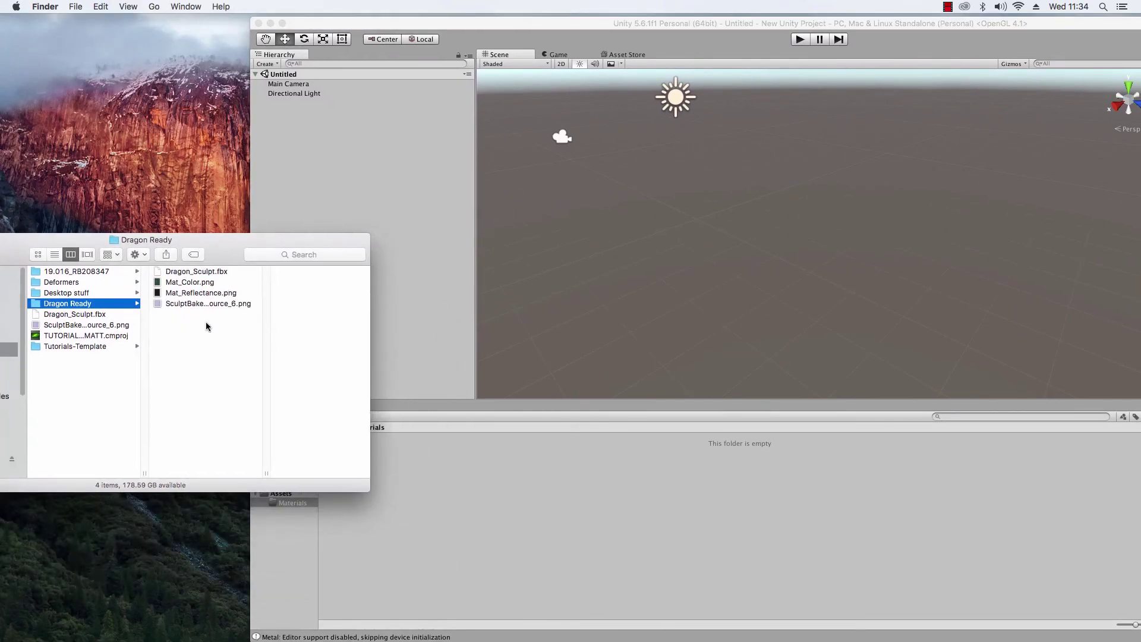
drag(189, 272, 454, 501)
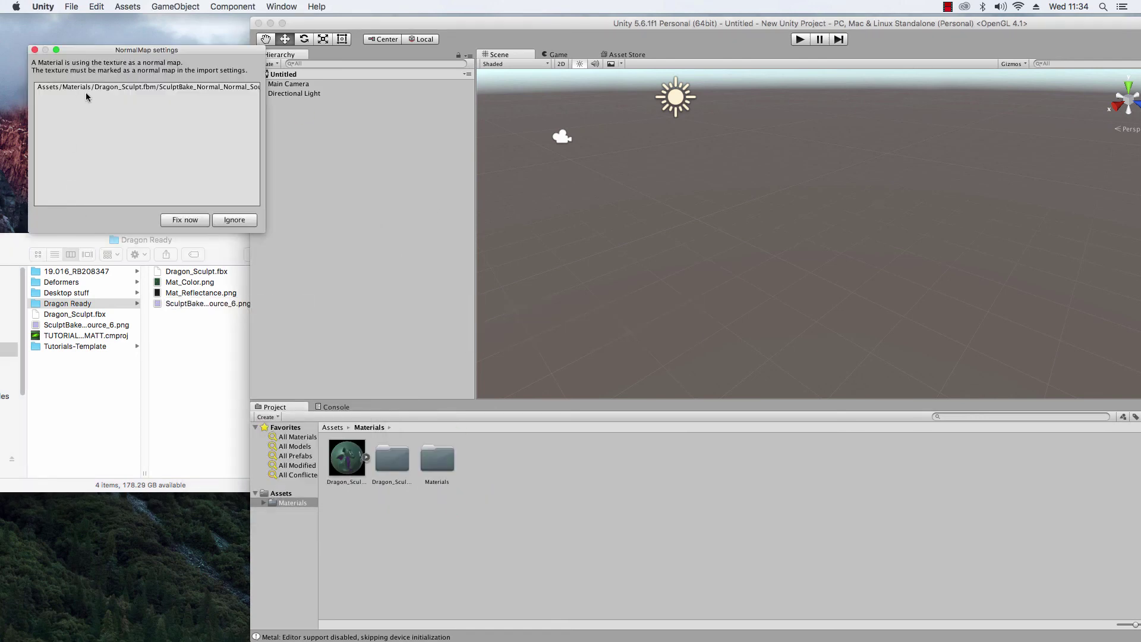
click(185, 220)
drag(395, 23, 146, 5)
Place the Dragon_Sculpt model in the scene and expand its Mat_Color Standard material properties.
click(95, 454)
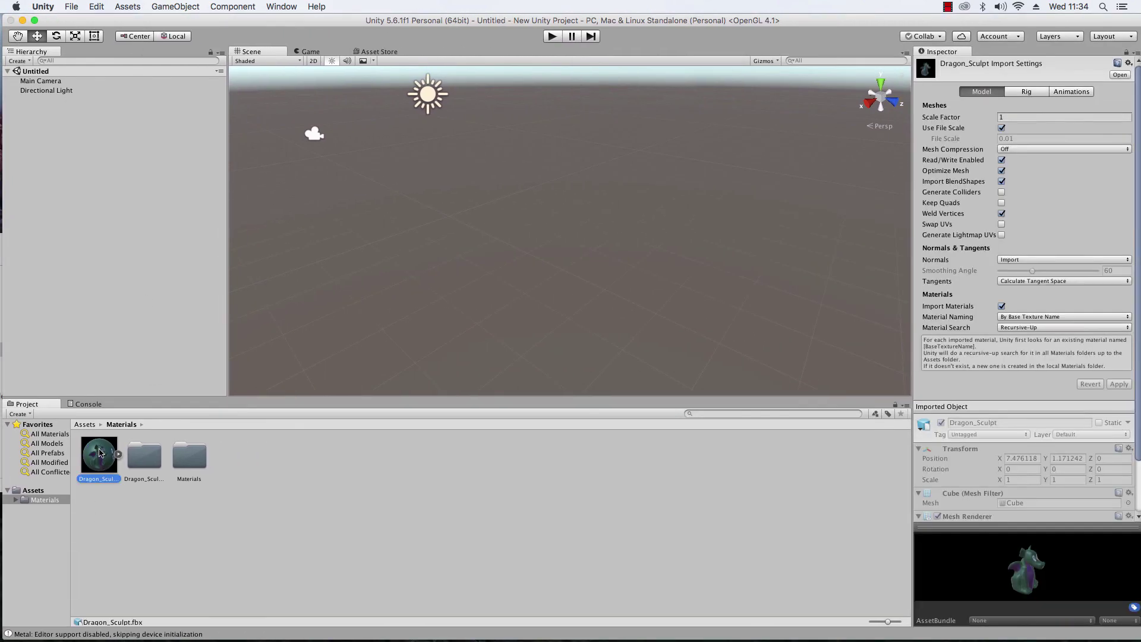
drag(98, 459, 560, 247)
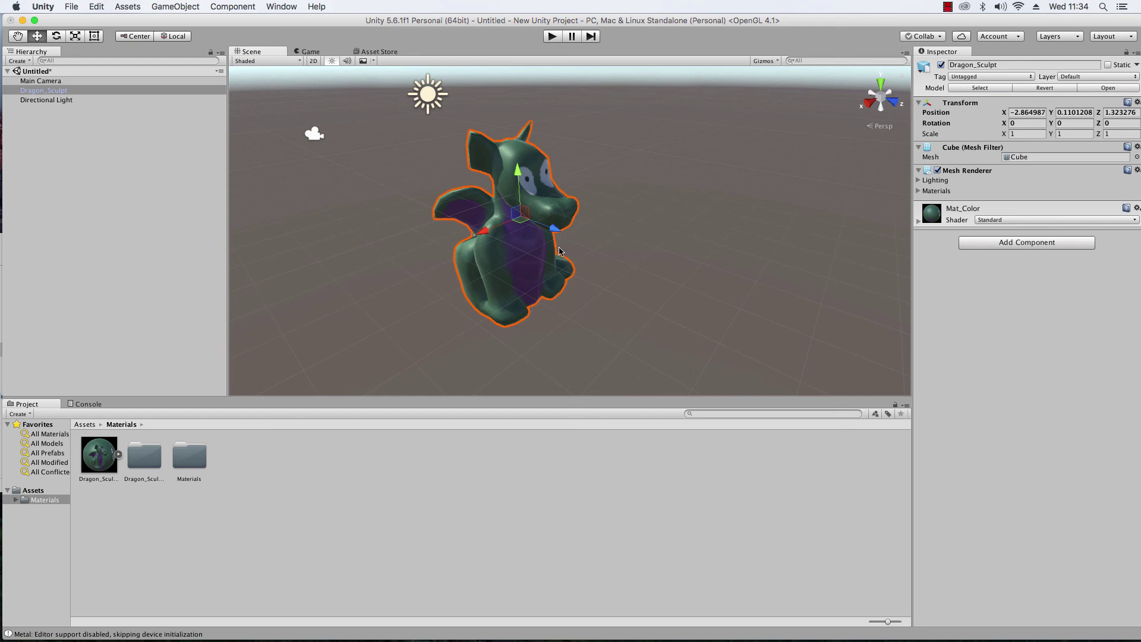
scroll(559, 249, up, 5)
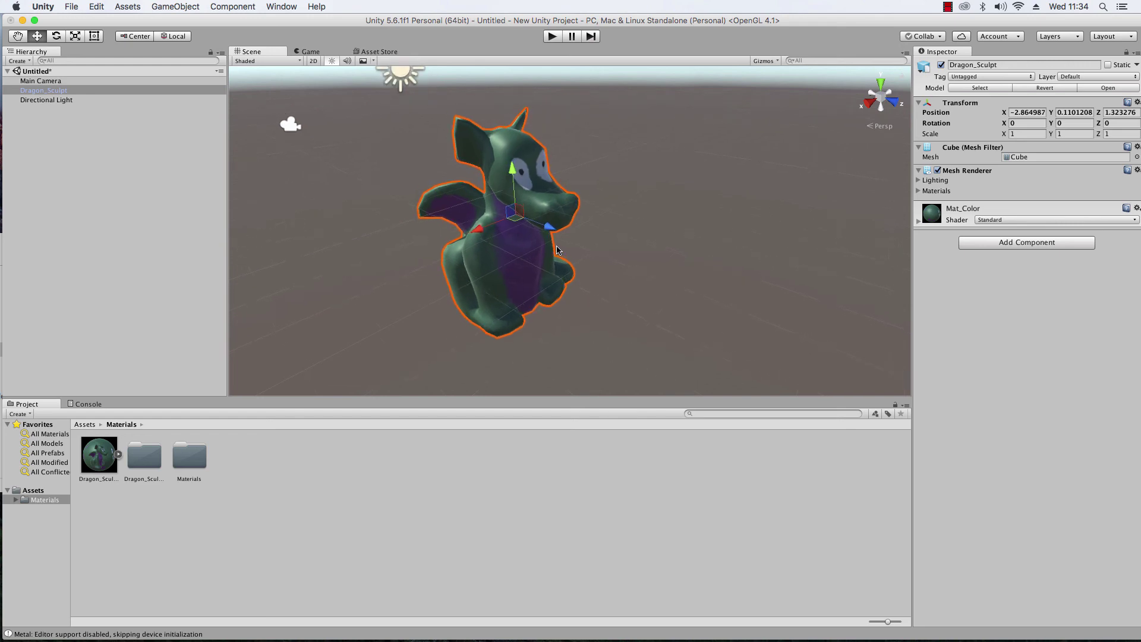
click(919, 221)
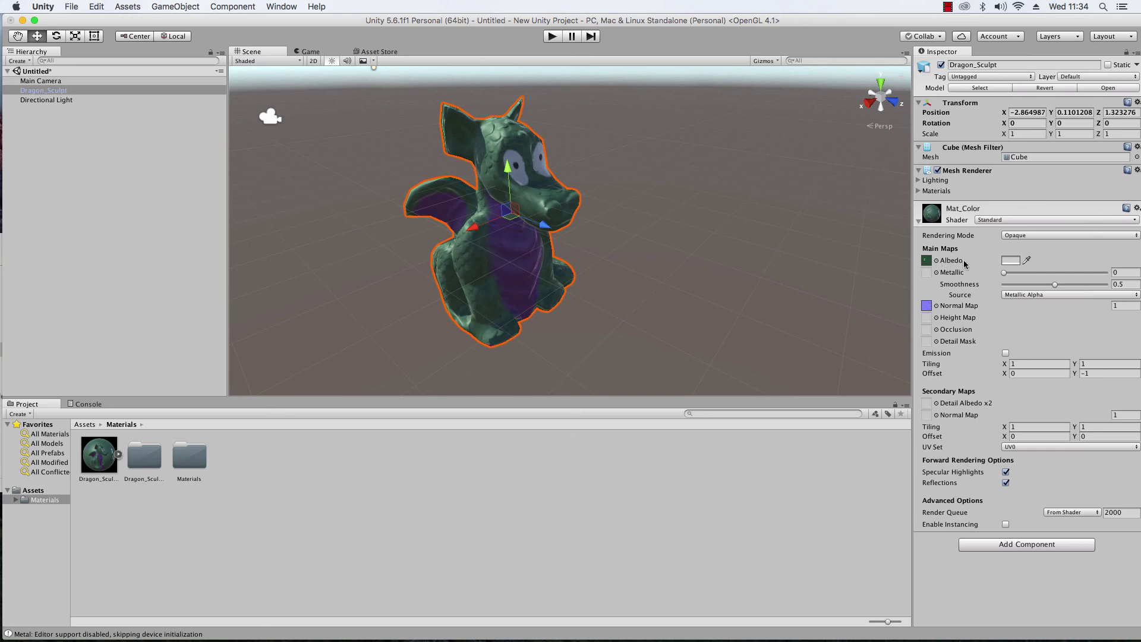
alt+drag(469, 269, 504, 273)
scroll(504, 273, up, 5)
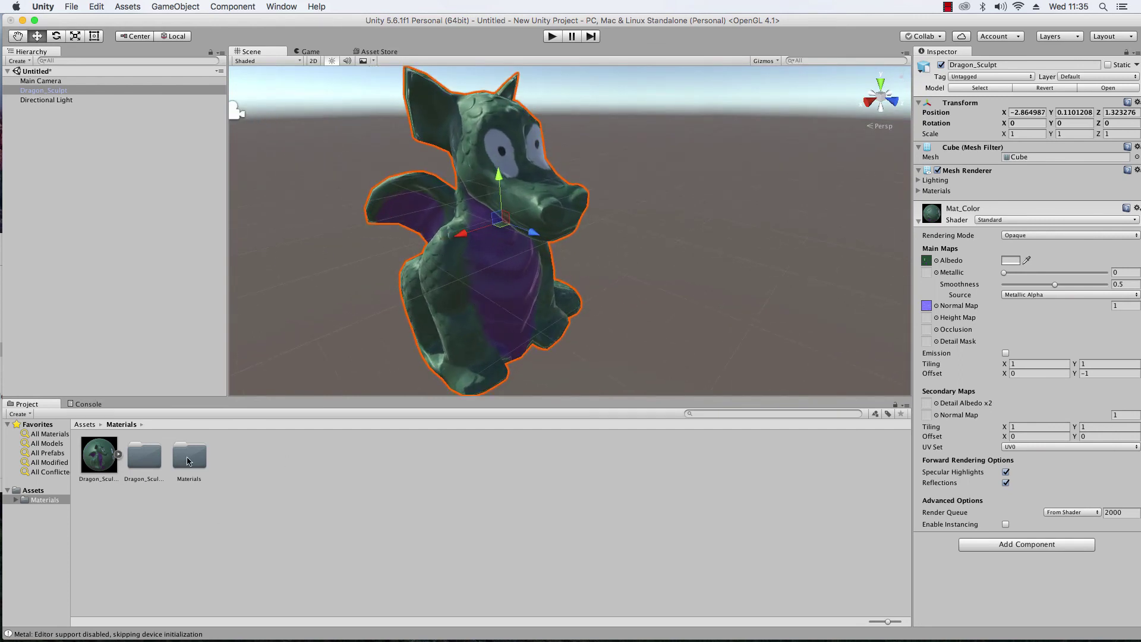
Import Mat_Reflectance.png from Finder into the Dragon_Sculpt.fbm folder.
click(188, 461)
click(48, 511)
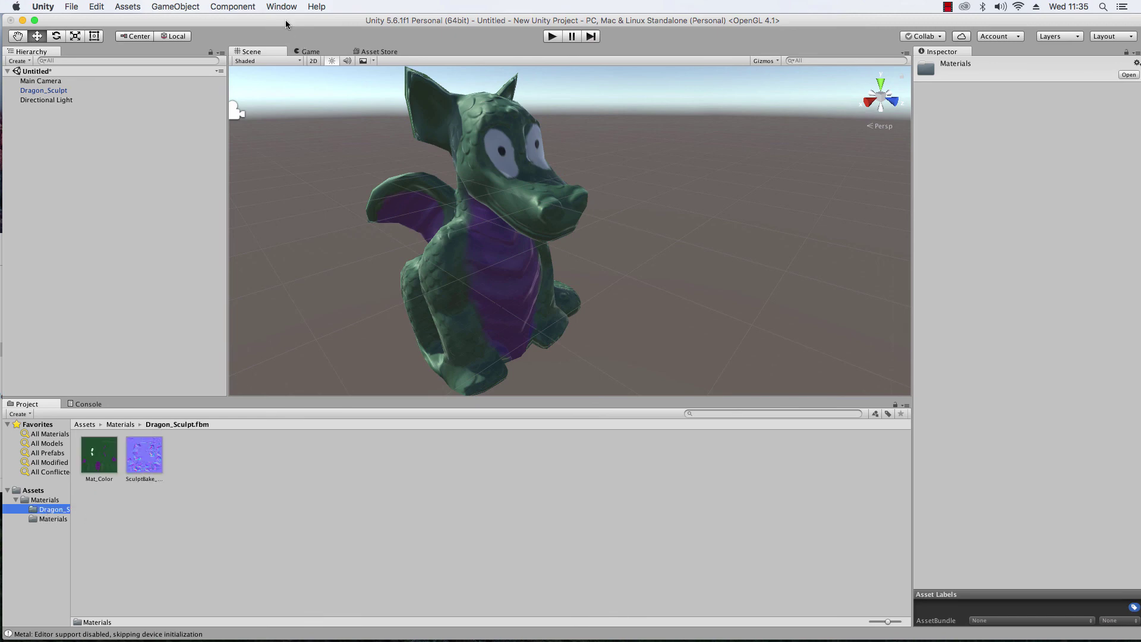
drag(285, 23, 505, 4)
drag(163, 240, 116, 224)
drag(158, 282, 434, 474)
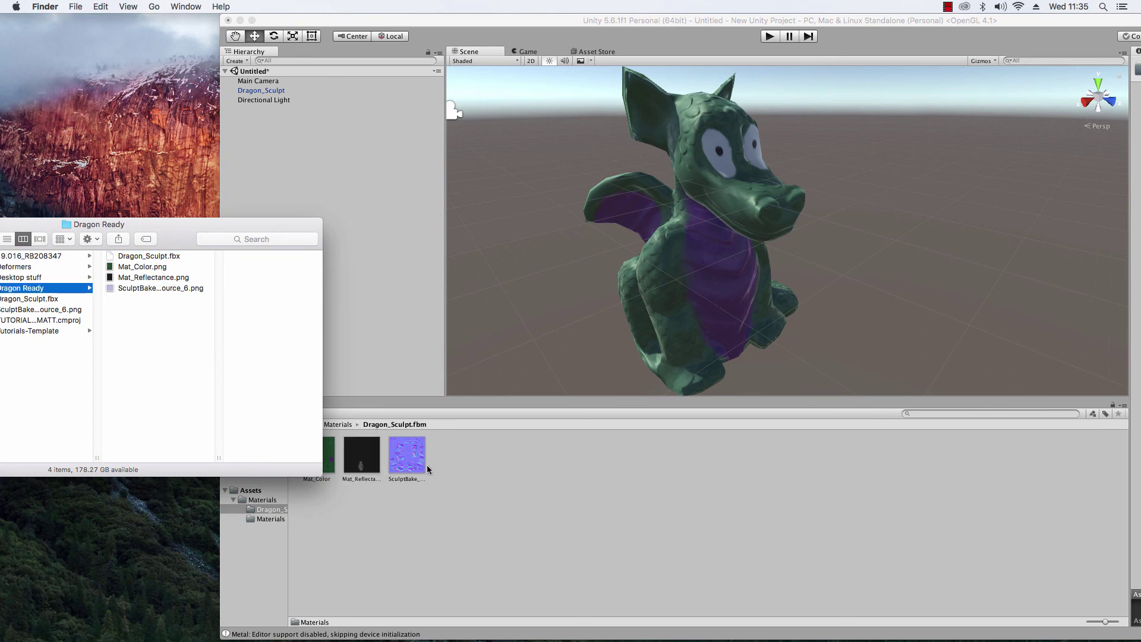
drag(487, 26, 284, 24)
Assign Mat_Reflectance as the dragon material's Metallic map and select the texture.
click(517, 141)
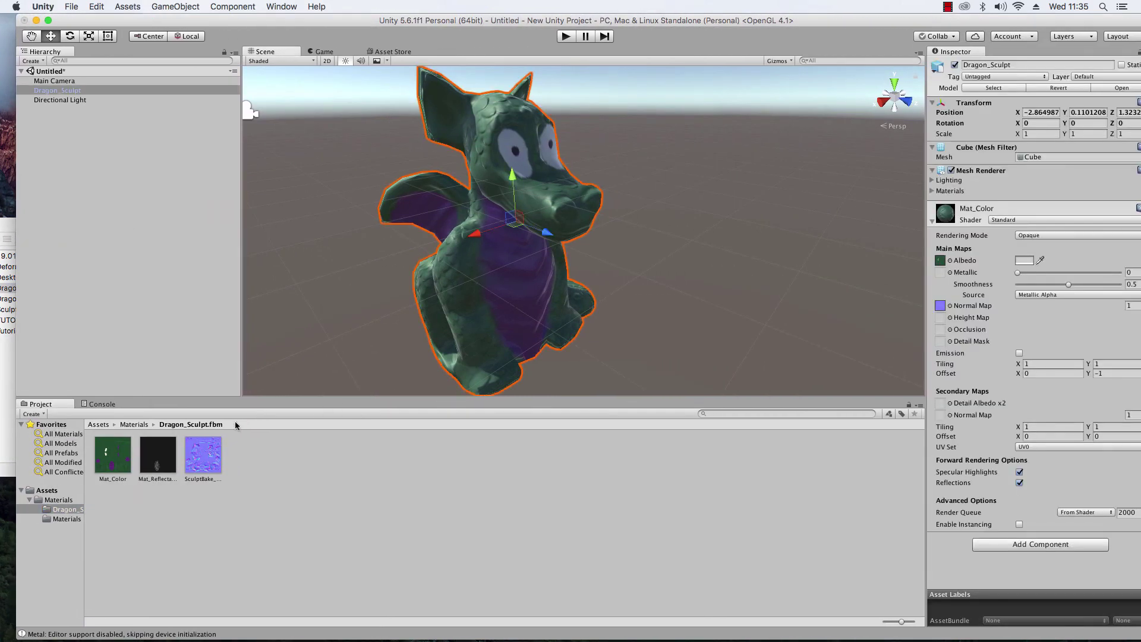
mouse_move(160, 462)
mouse_down()
mouse_move(472, 415)
mouse_move(888, 280)
mouse_move(942, 277)
mouse_up()
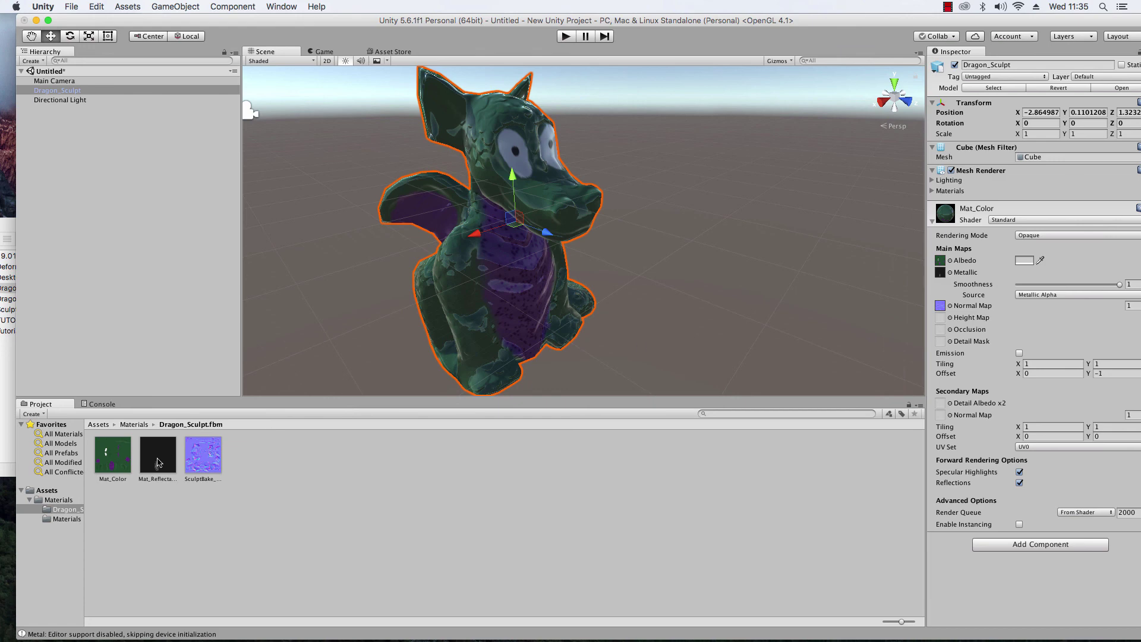
click(161, 457)
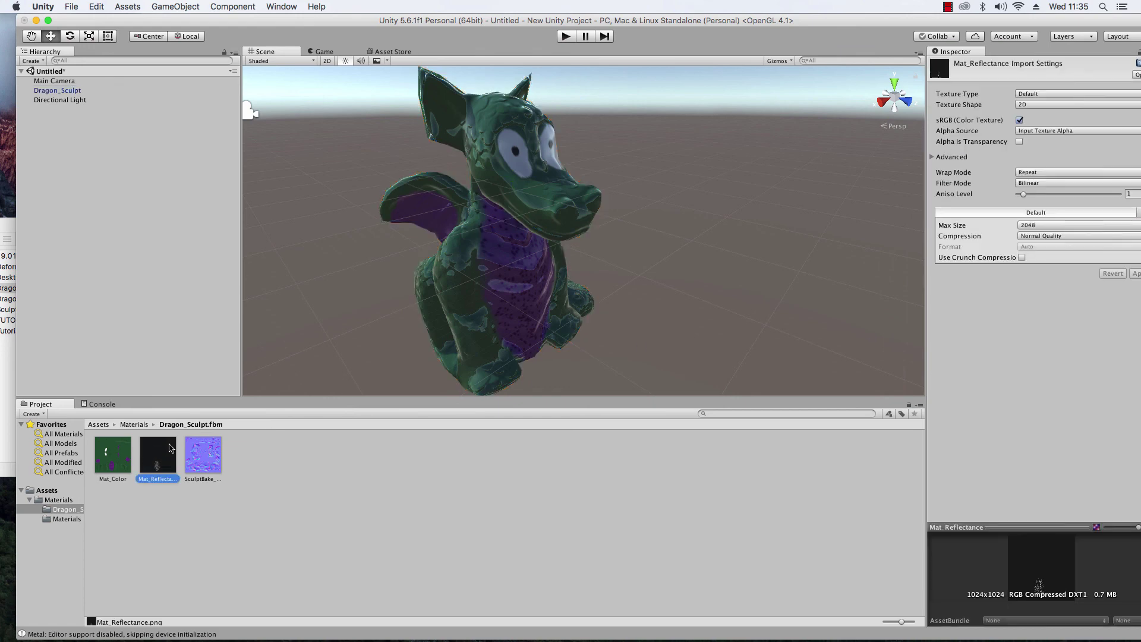
drag(1005, 24, 988, 24)
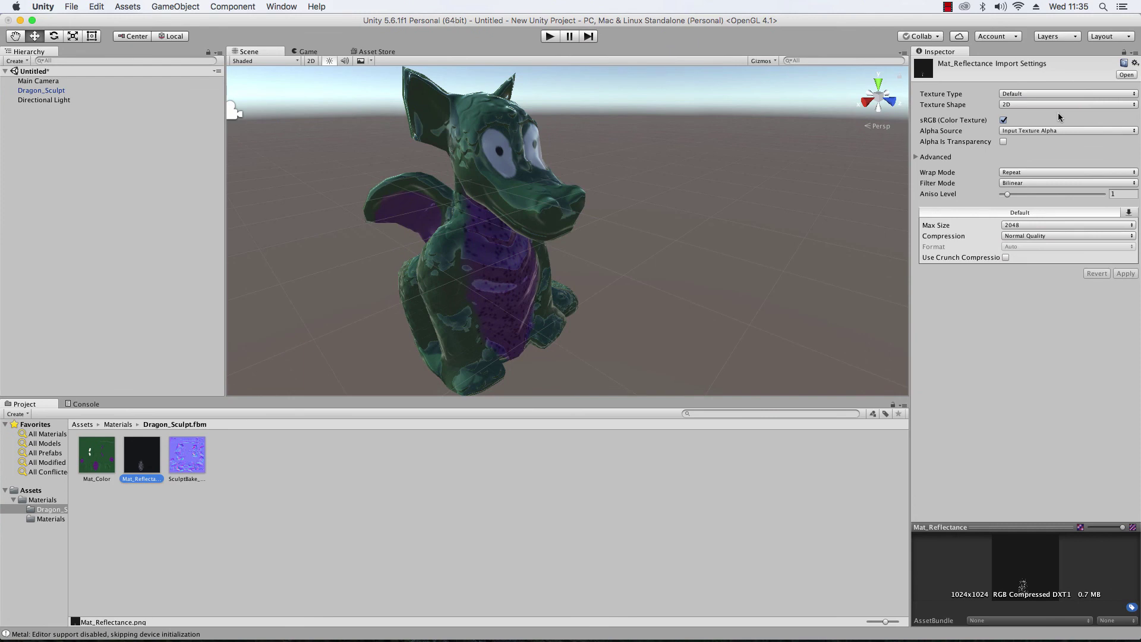
Set Mat_Reflectance's Alpha Source to From Gray Scale, apply, and inspect the sparkly dragon close-up.
click(1052, 132)
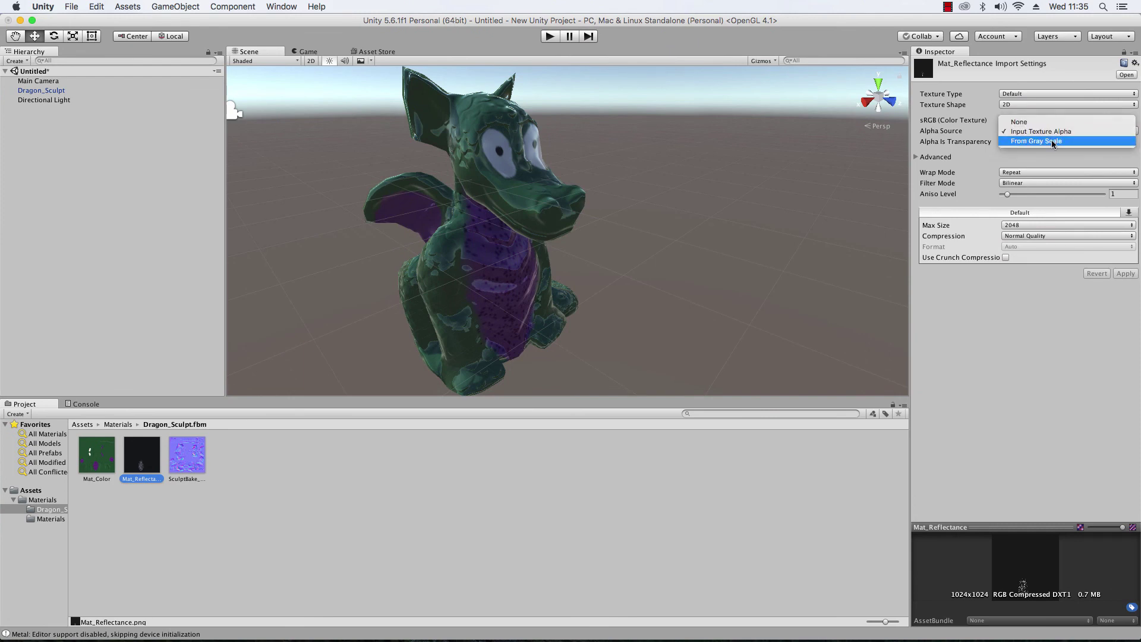
click(1053, 142)
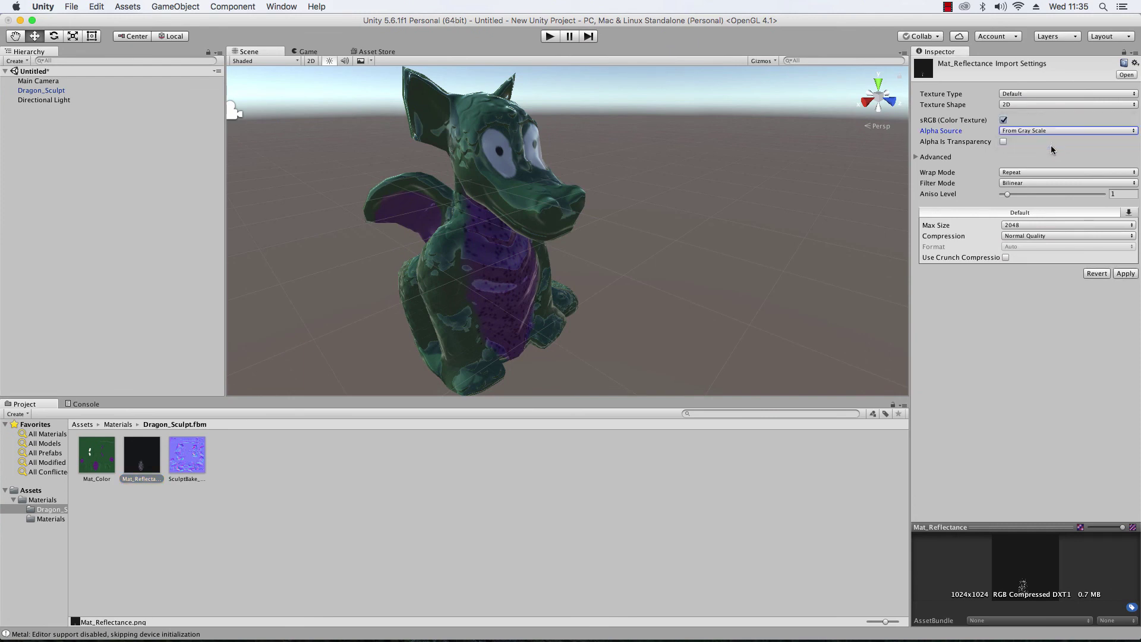
click(1122, 275)
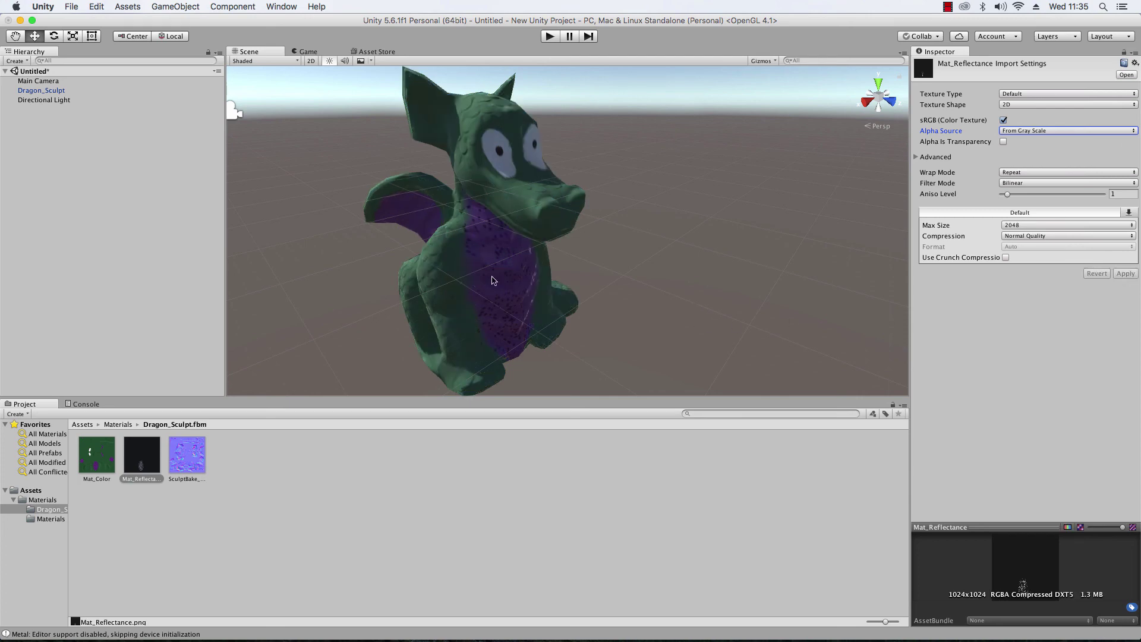
mouse_move(500, 277)
alt+mouse_down()
mouse_move(506, 237)
mouse_move(377, 242)
mouse_move(539, 254)
mouse_move(412, 183)
mouse_move(654, 262)
mouse_move(753, 268)
mouse_move(716, 277)
mouse_move(811, 291)
mouse_move(1009, 263)
mouse_move(1138, 274)
alt+mouse_up()
scroll(569, 235, down, 8)
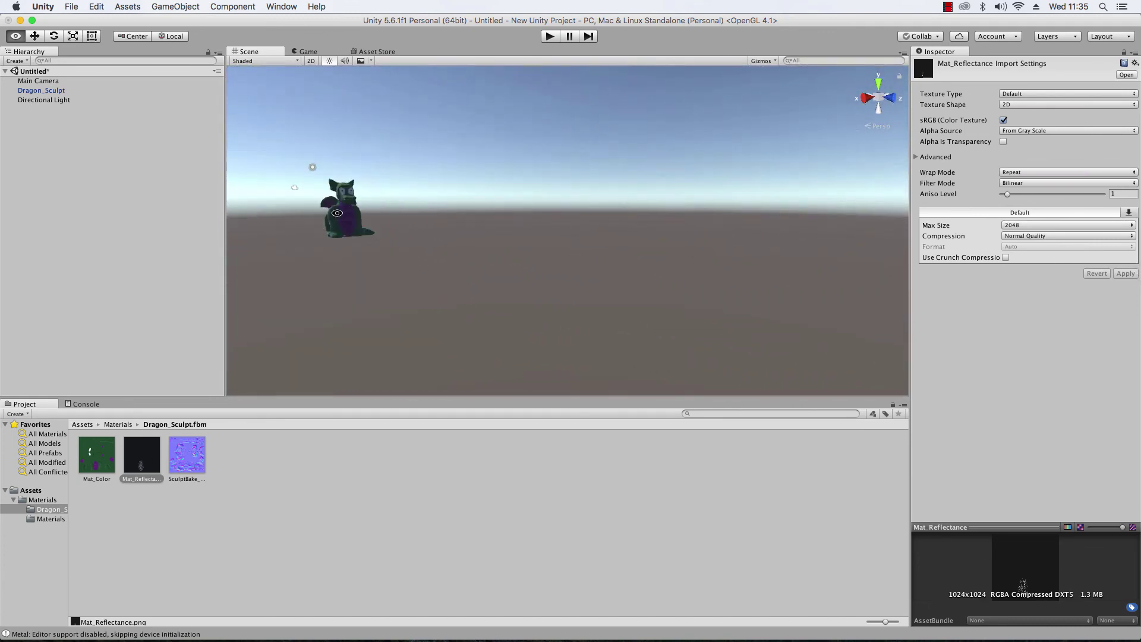
scroll(328, 226, up, 5)
alt+drag(429, 255, 494, 342)
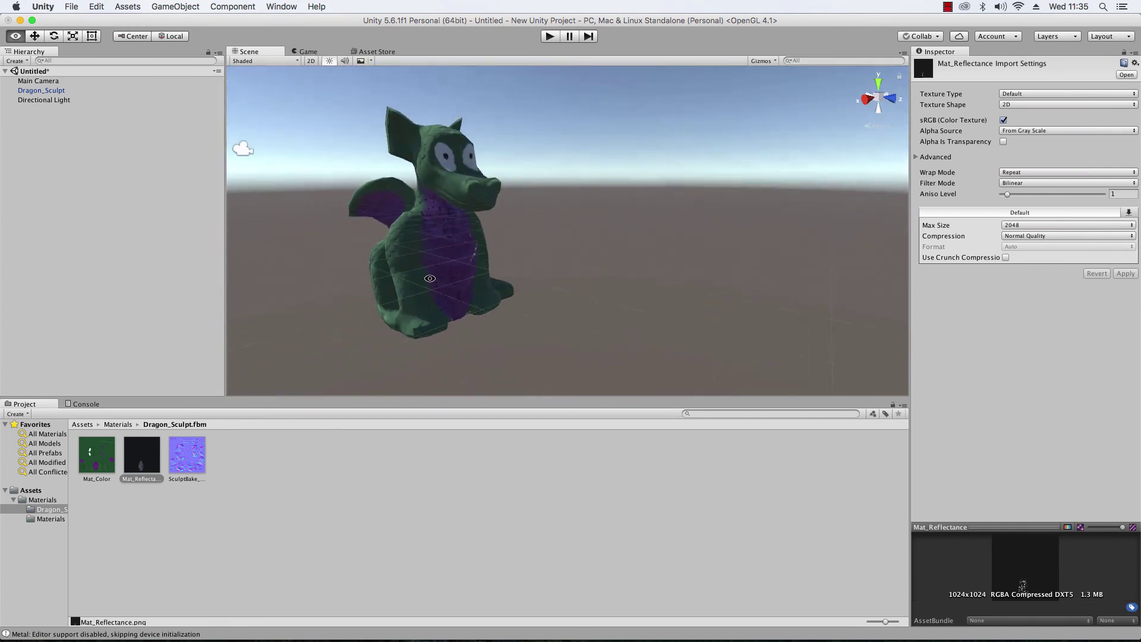
click(600, 506)
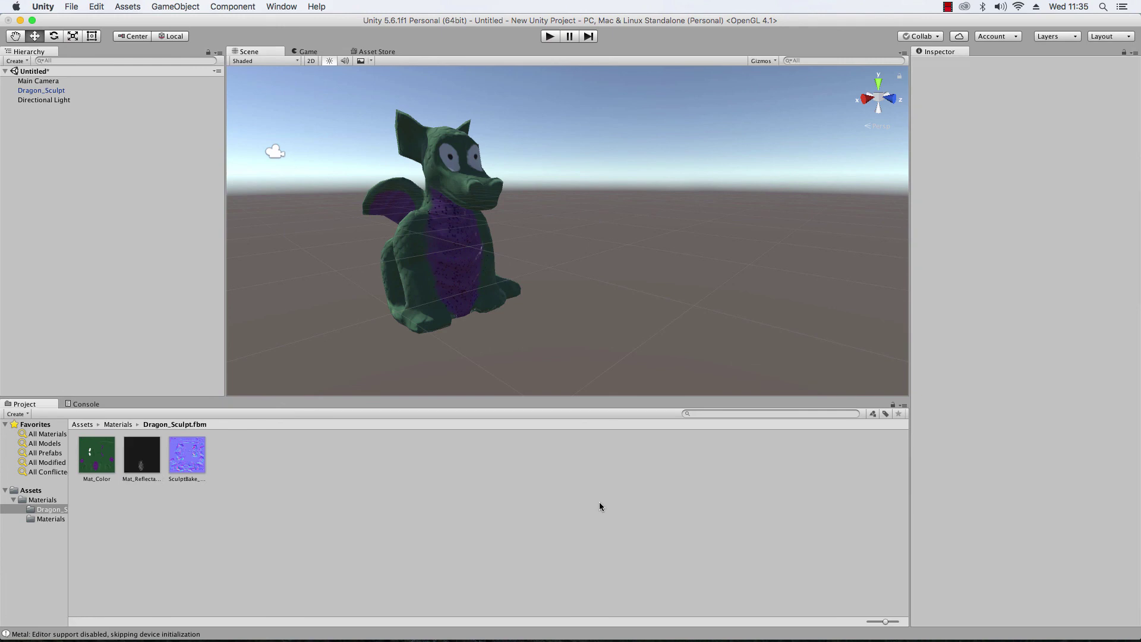